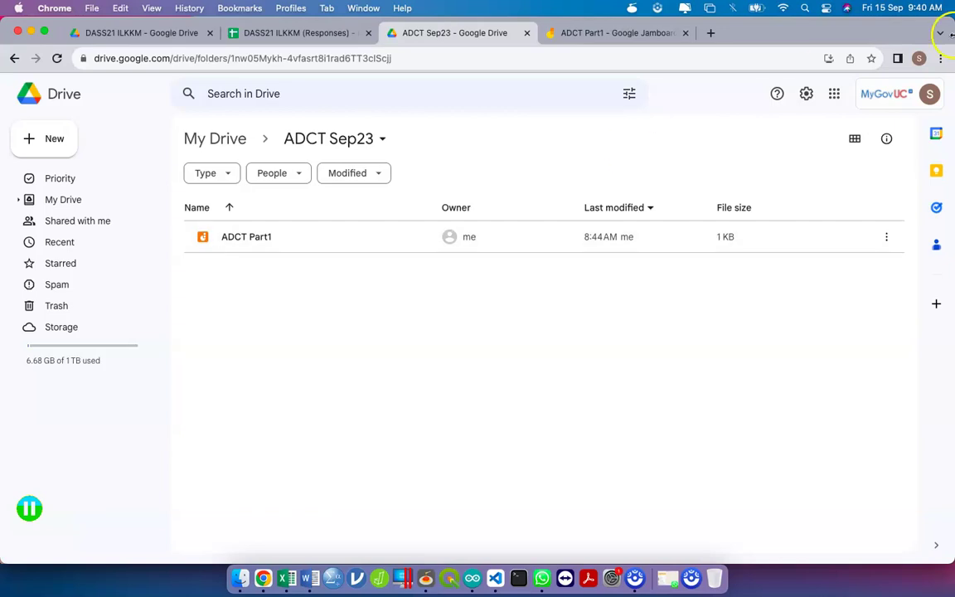
Check which account is signed in, both in the browser profile and in Google Drive
{"action": "left_click", "coordinate": [919, 59]}
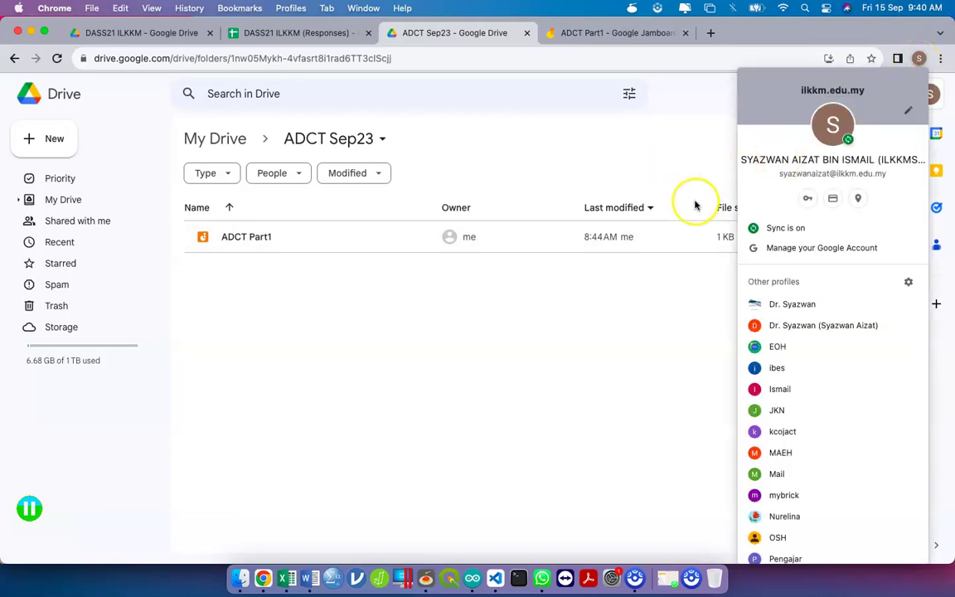
{"action": "left_click", "coordinate": [672, 152]}
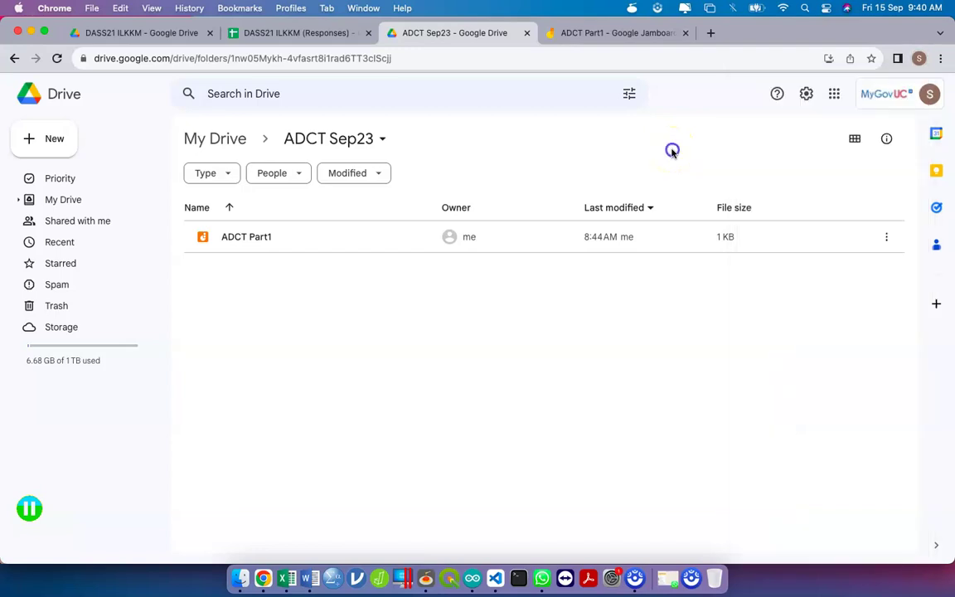
{"action": "left_click", "coordinate": [895, 95]}
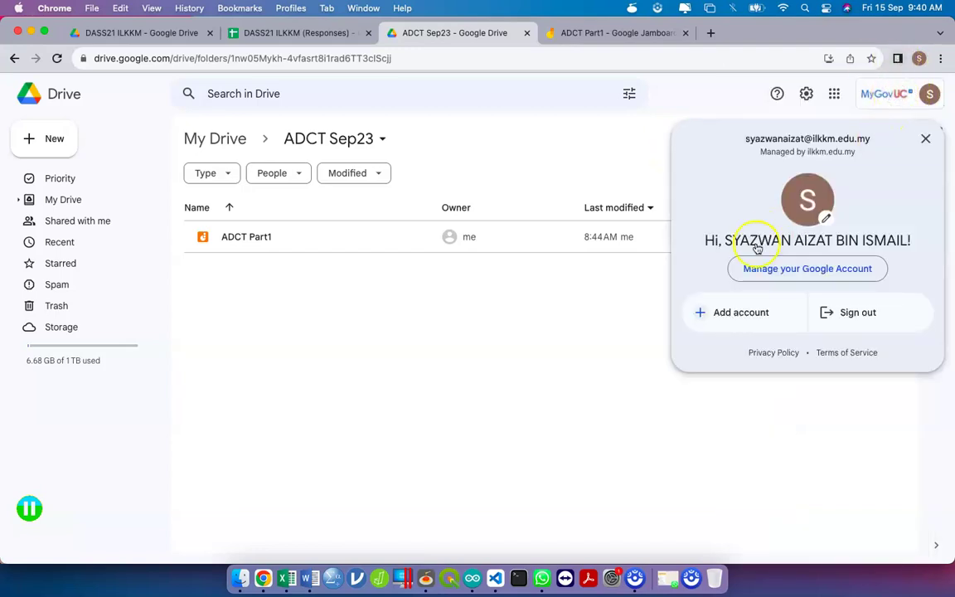
{"action": "left_click", "coordinate": [522, 141]}
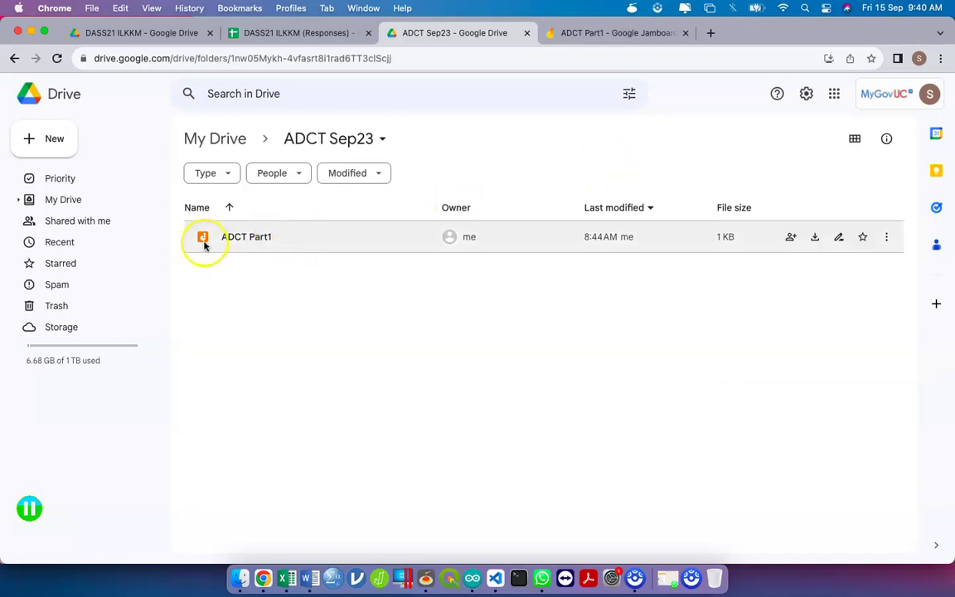
Browse the folders in My Drive and return to the ADCT Sep23 folder
{"action": "left_click", "coordinate": [255, 141]}
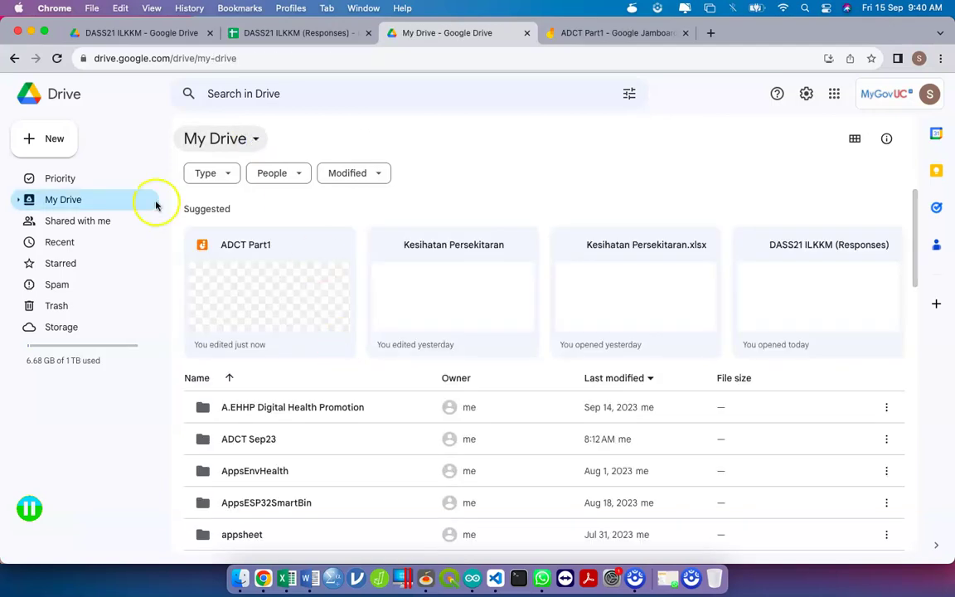
{"action": "left_click", "coordinate": [40, 149]}
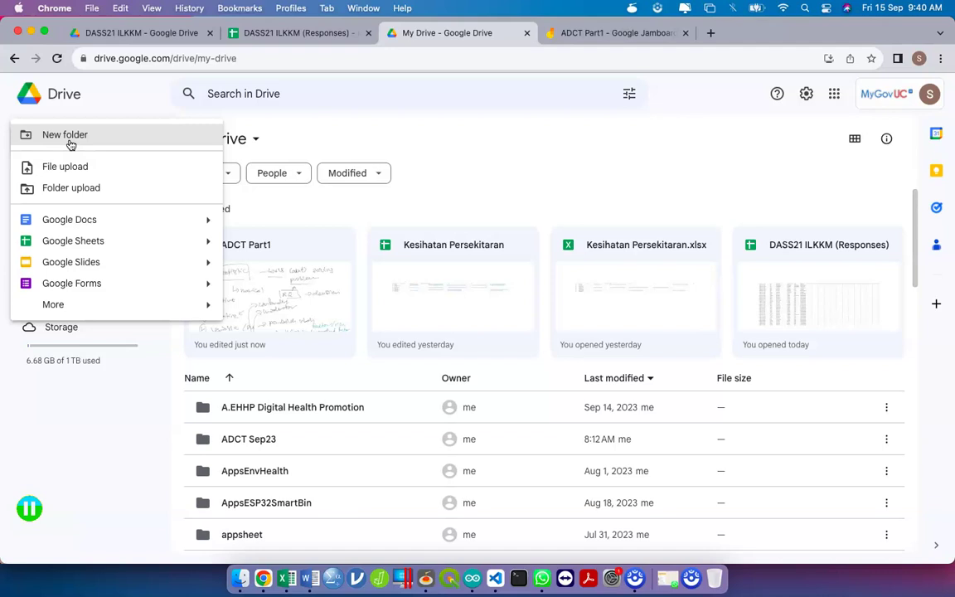
{"action": "left_click", "coordinate": [437, 199]}
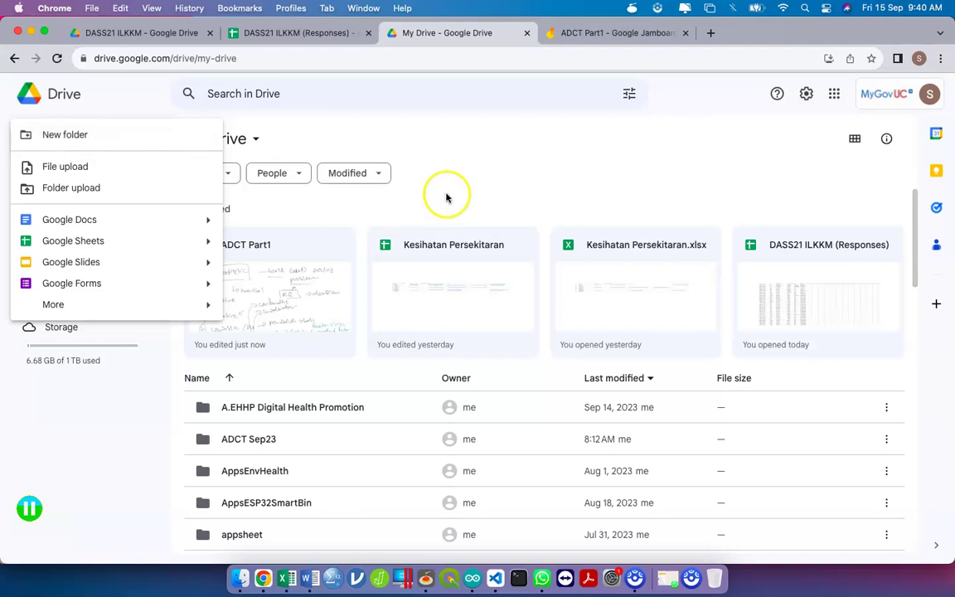
{"action": "scroll", "coordinate": [390, 279], "scroll_direction": "down", "scroll_amount": 4}
{"action": "scroll", "coordinate": [391, 282], "scroll_direction": "down", "scroll_amount": 10}
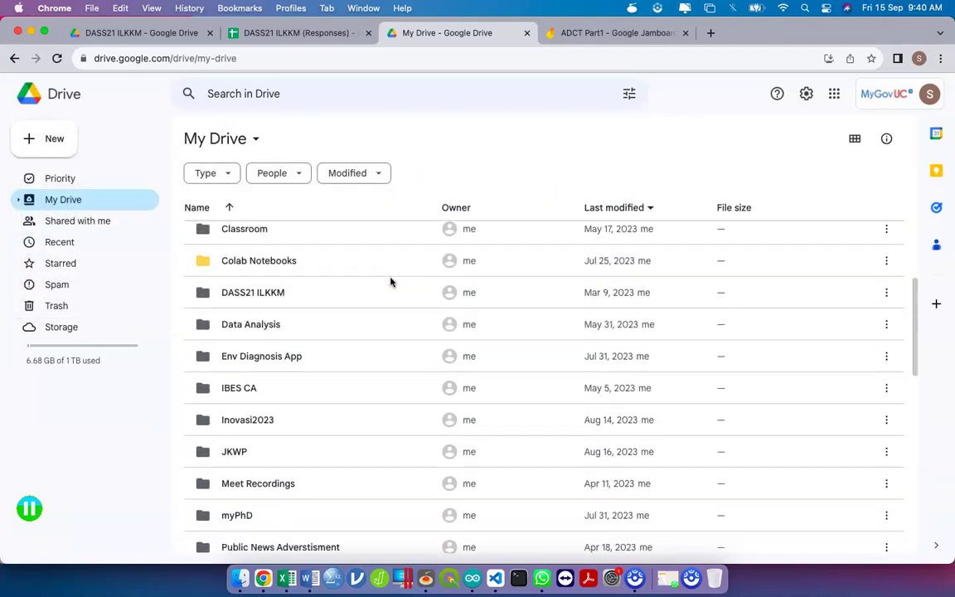
{"action": "scroll", "coordinate": [390, 281], "scroll_direction": "up", "scroll_amount": 12}
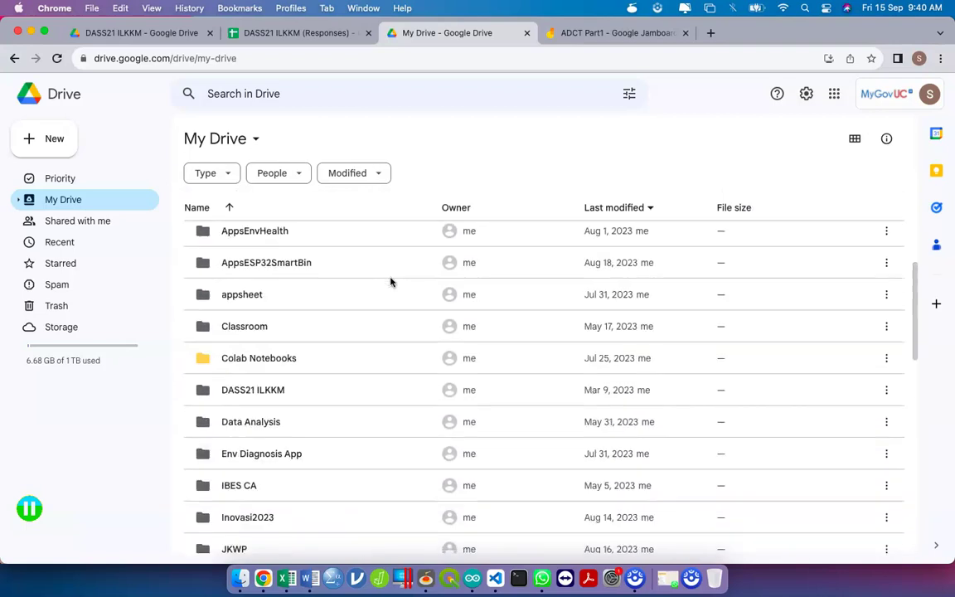
{"action": "double_click", "coordinate": [380, 311]}
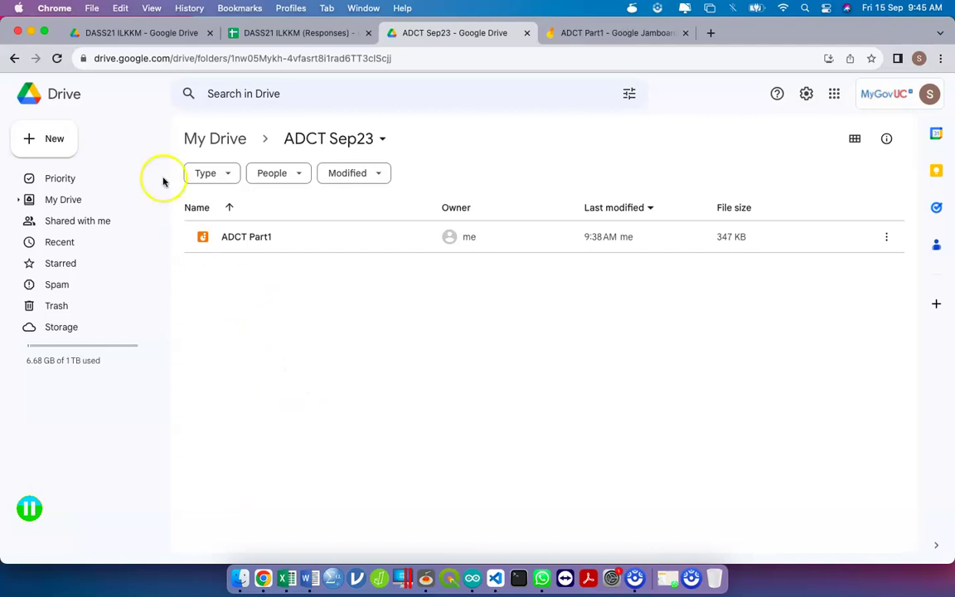
Search the web for "google" and open Drive from the Google apps on the results page
{"action": "left_click", "coordinate": [834, 94]}
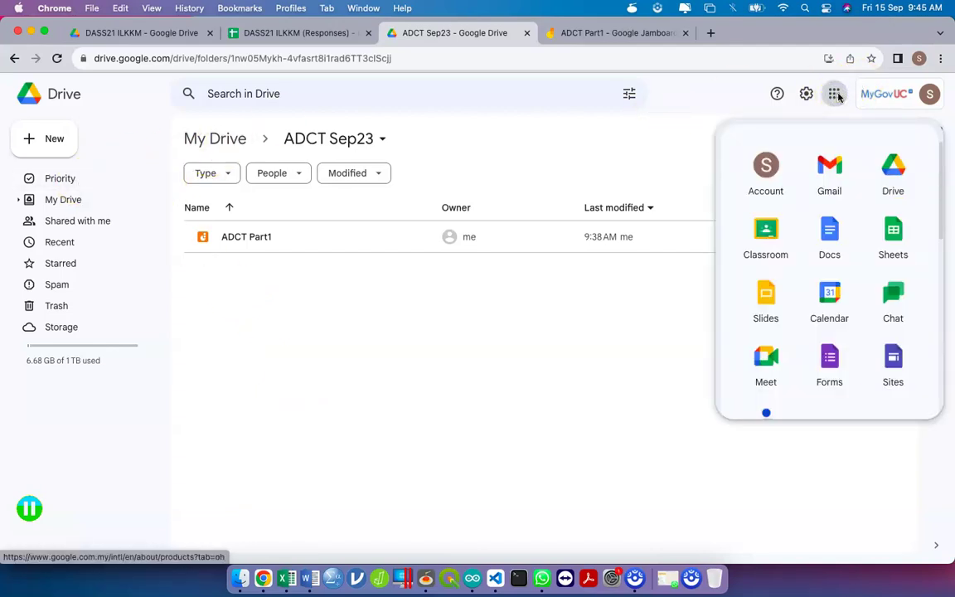
{"action": "left_click", "coordinate": [688, 63]}
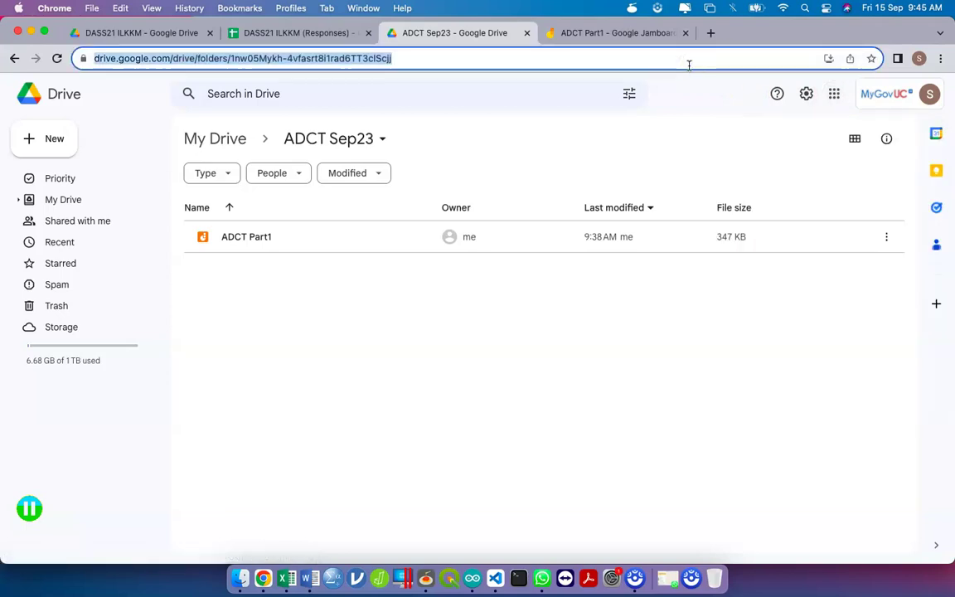
{"action": "type", "text": "goo"}
{"action": "key", "text": "BackSpace"}
{"action": "type", "text": "gle"}
{"action": "key", "text": "Return"}
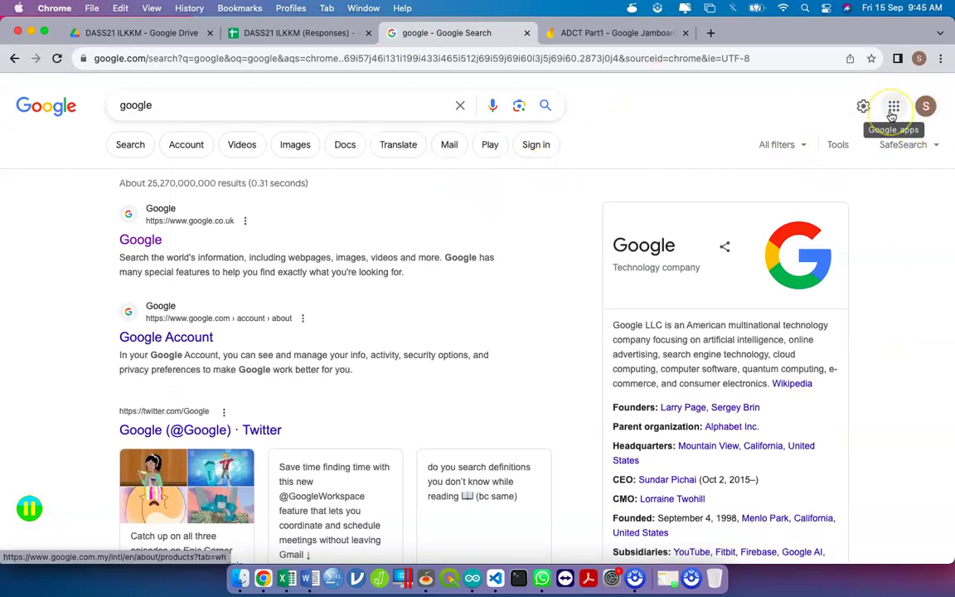
{"action": "left_click", "coordinate": [893, 107]}
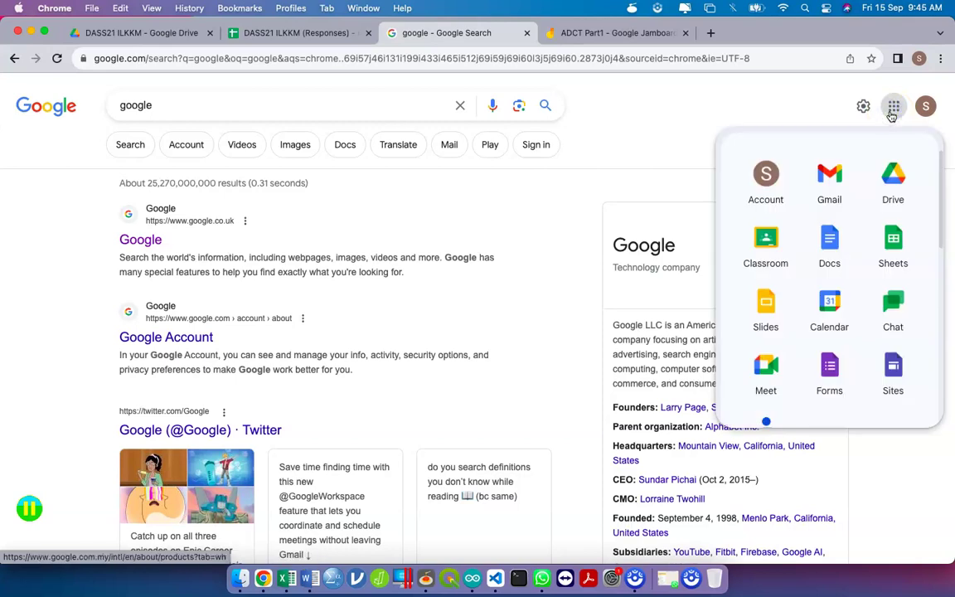
{"action": "left_click", "coordinate": [891, 192]}
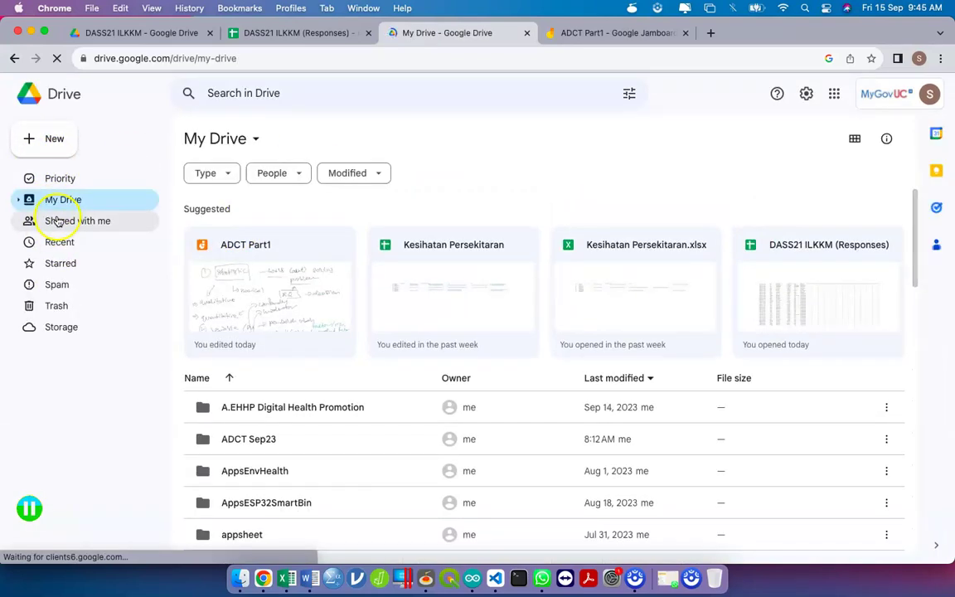
{"action": "left_click", "coordinate": [54, 139]}
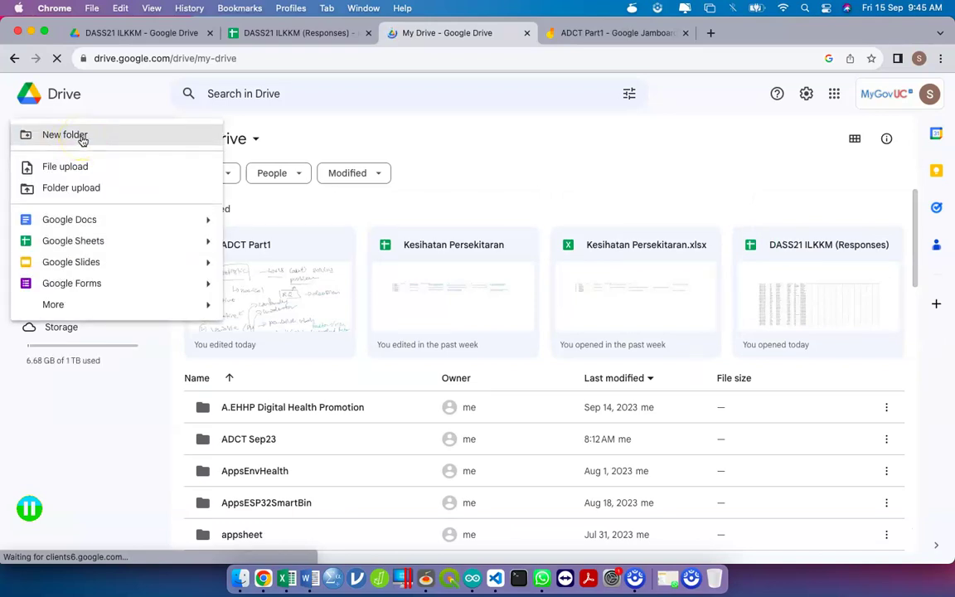
{"action": "left_click", "coordinate": [81, 135]}
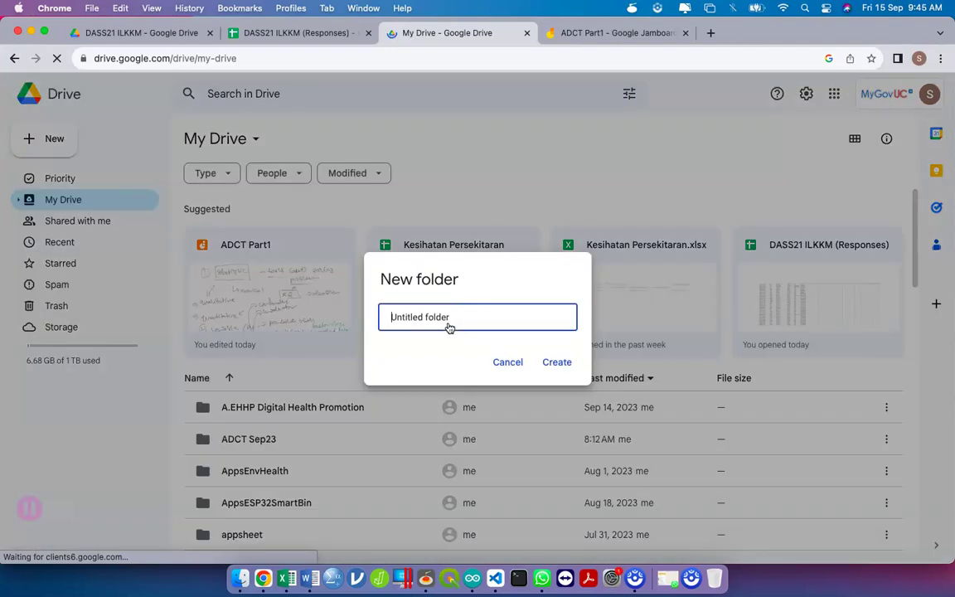
{"action": "left_click", "coordinate": [454, 317]}
{"action": "triple_click", "coordinate": [454, 318]}
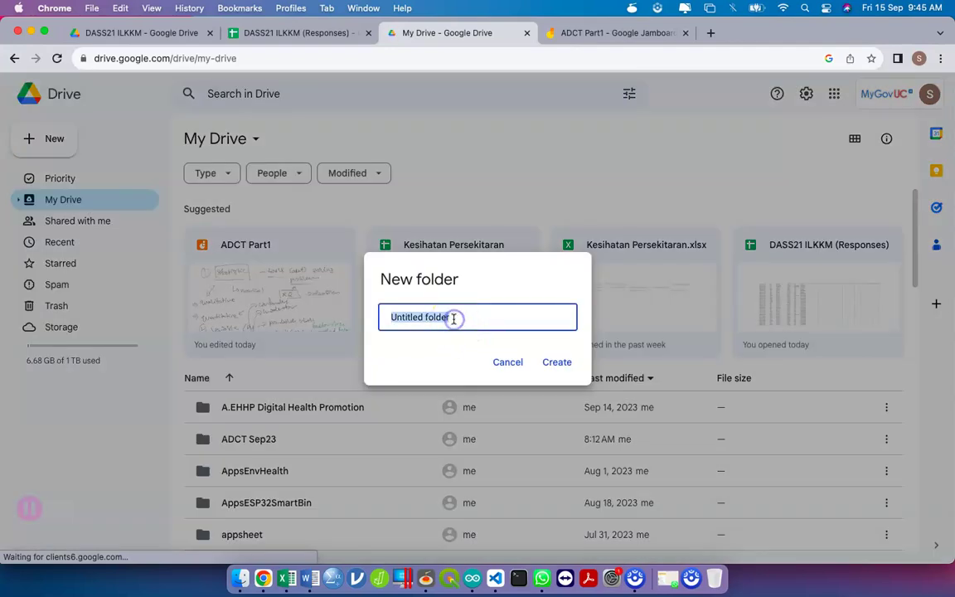
{"action": "left_click", "coordinate": [505, 363]}
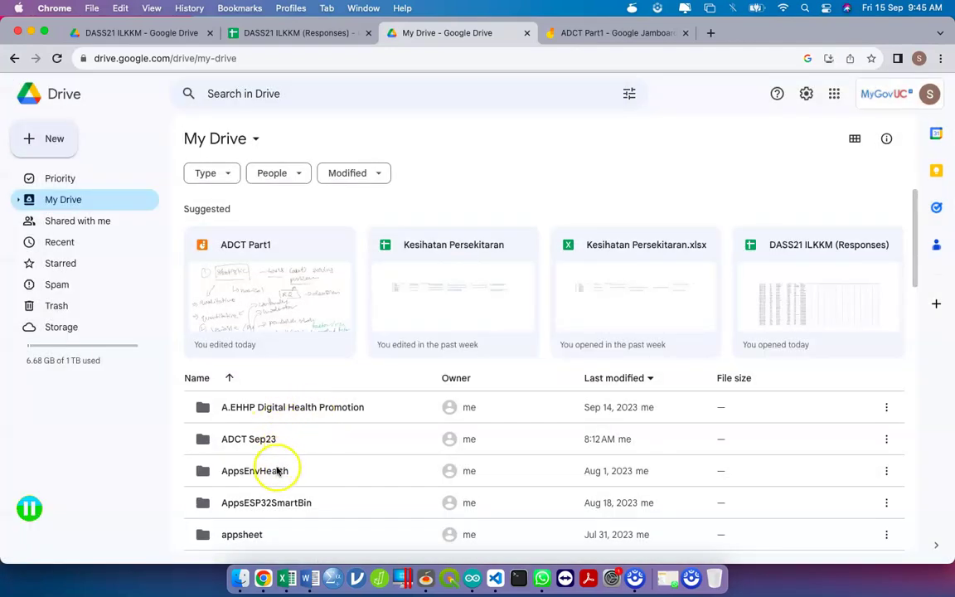
Open the ADCT Sep23 folder in My Drive
{"action": "left_click", "coordinate": [286, 440]}
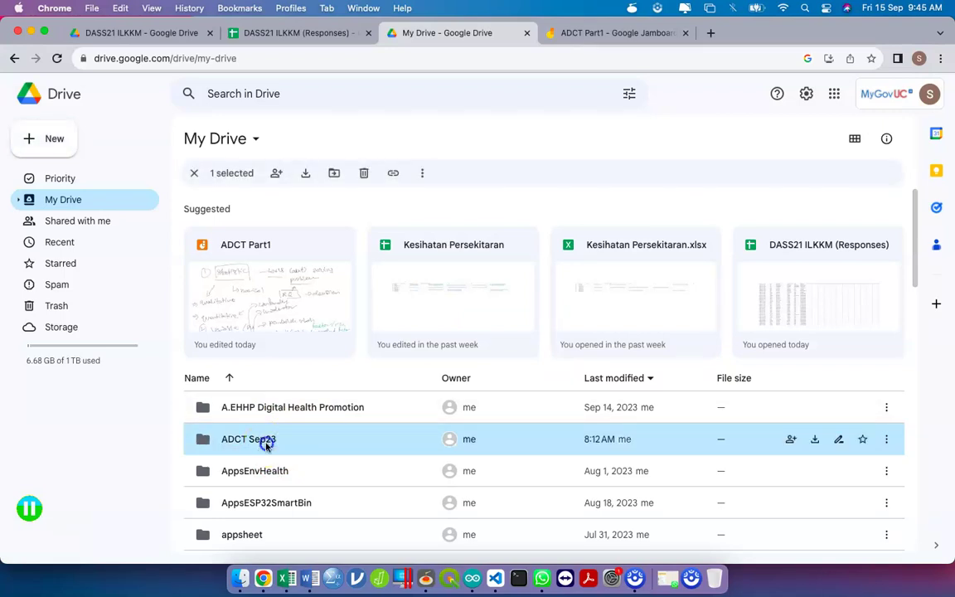
{"action": "double_click", "coordinate": [266, 446]}
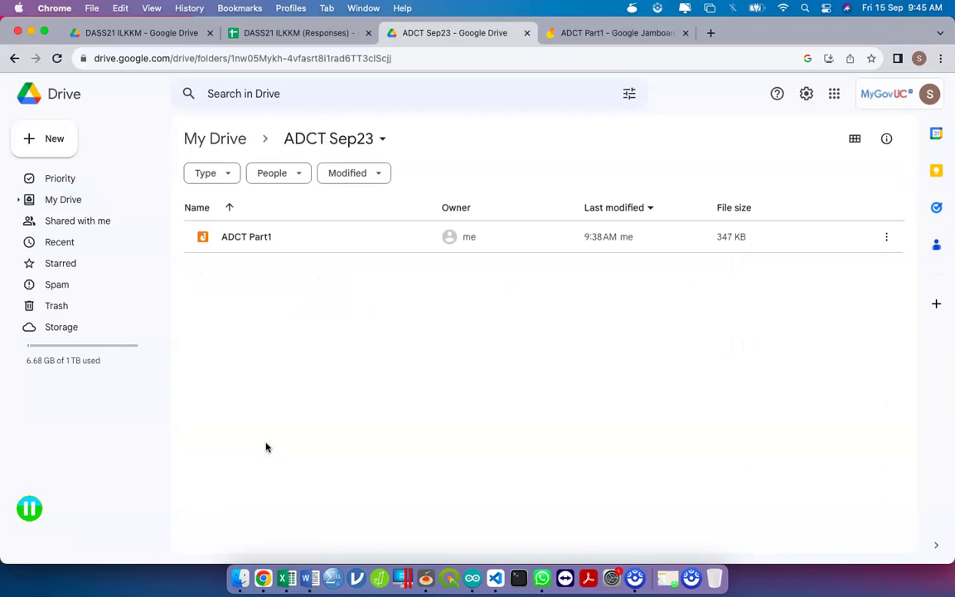
{"action": "left_click", "coordinate": [307, 322]}
{"action": "left_click", "coordinate": [131, 453]}
Open the existing DASS21 ILKKM form from its Drive folder and examine its questions and 0–3 rating grid
{"action": "left_click", "coordinate": [153, 33]}
{"action": "left_click", "coordinate": [240, 238]}
{"action": "double_click", "coordinate": [240, 237]}
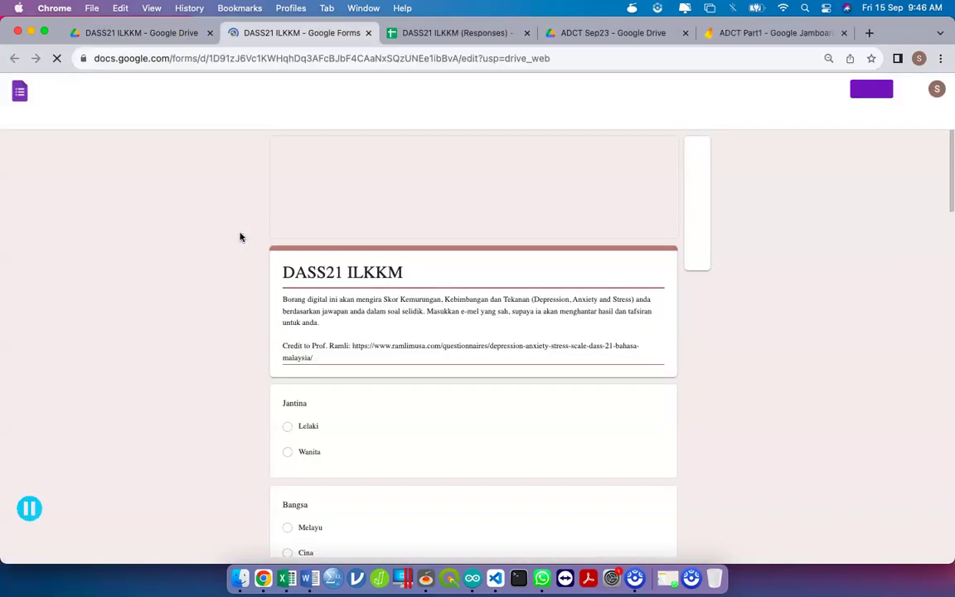
{"action": "scroll", "coordinate": [340, 373], "scroll_direction": "down", "scroll_amount": 15}
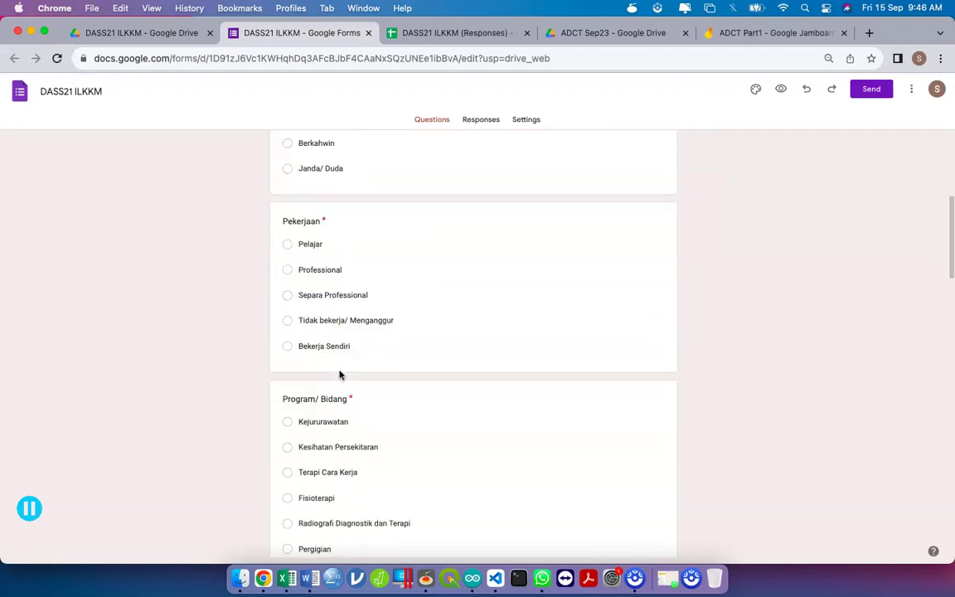
{"action": "scroll", "coordinate": [340, 376], "scroll_direction": "down", "scroll_amount": 10}
{"action": "scroll", "coordinate": [341, 373], "scroll_direction": "up", "scroll_amount": 2}
{"action": "left_click", "coordinate": [405, 196]}
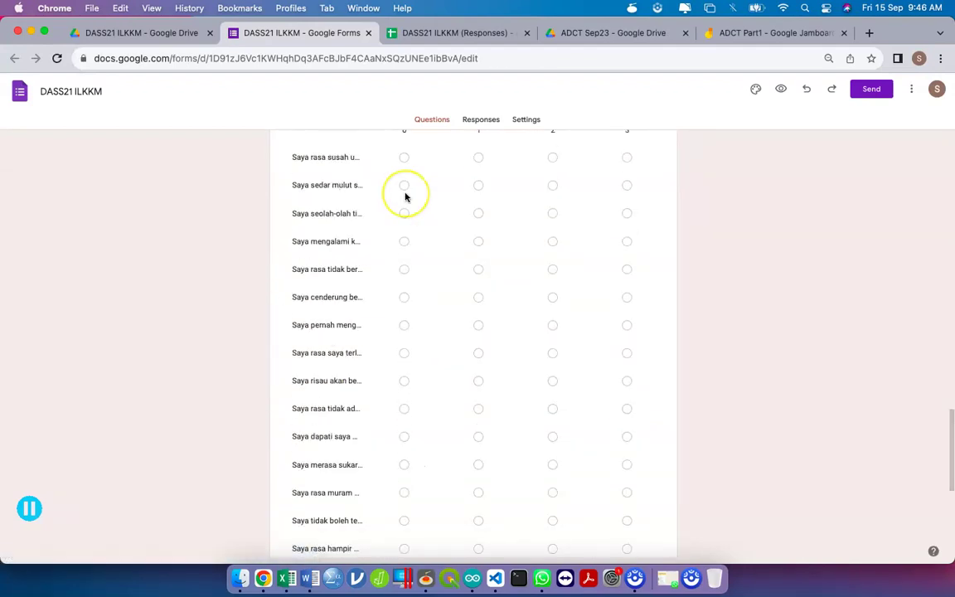
{"action": "scroll", "coordinate": [405, 198], "scroll_direction": "up", "scroll_amount": 2}
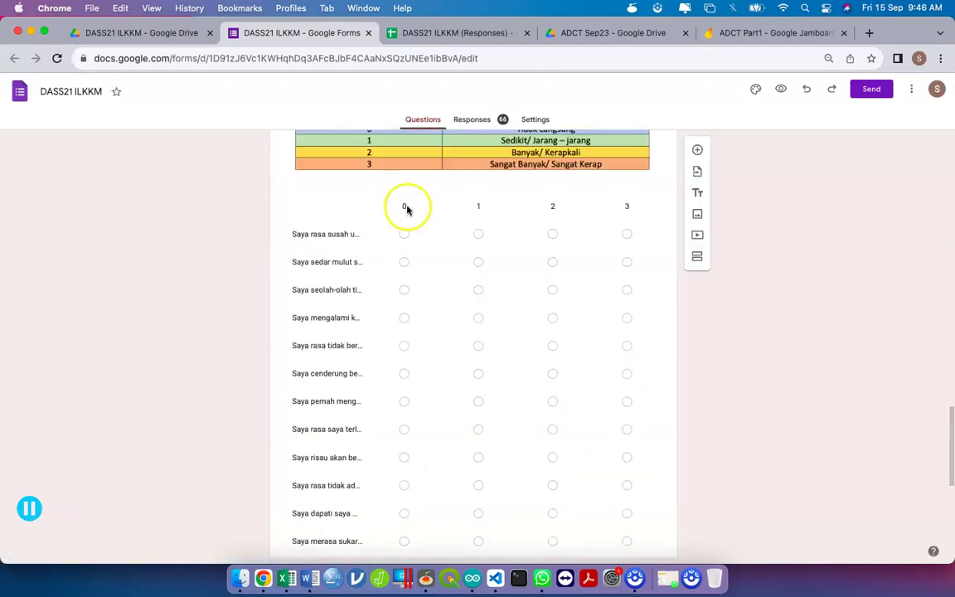
Return to the ADCT Sep23 folder in Drive and create a blank Google Form in it
{"action": "left_click", "coordinate": [592, 35]}
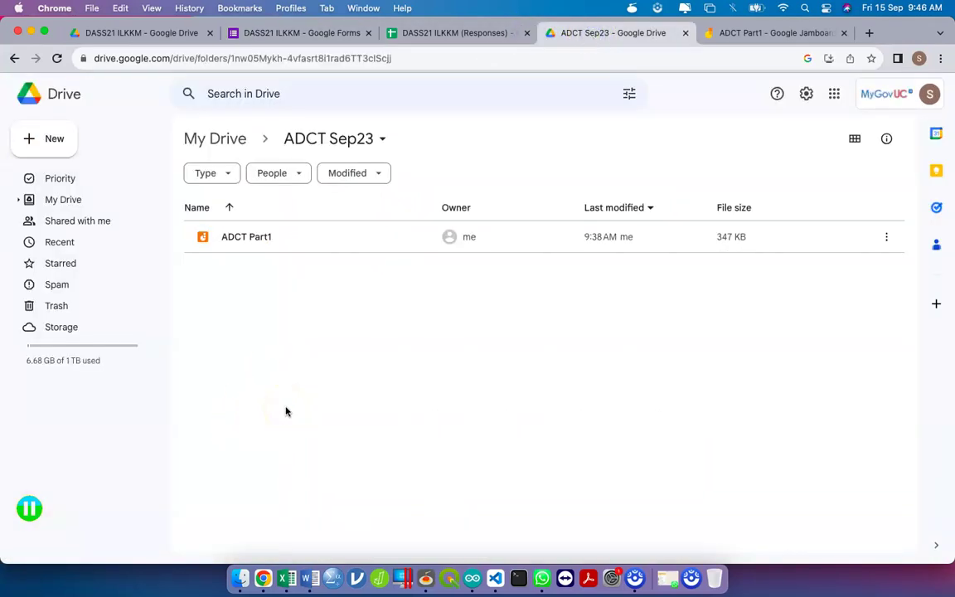
{"action": "left_click", "coordinate": [48, 138]}
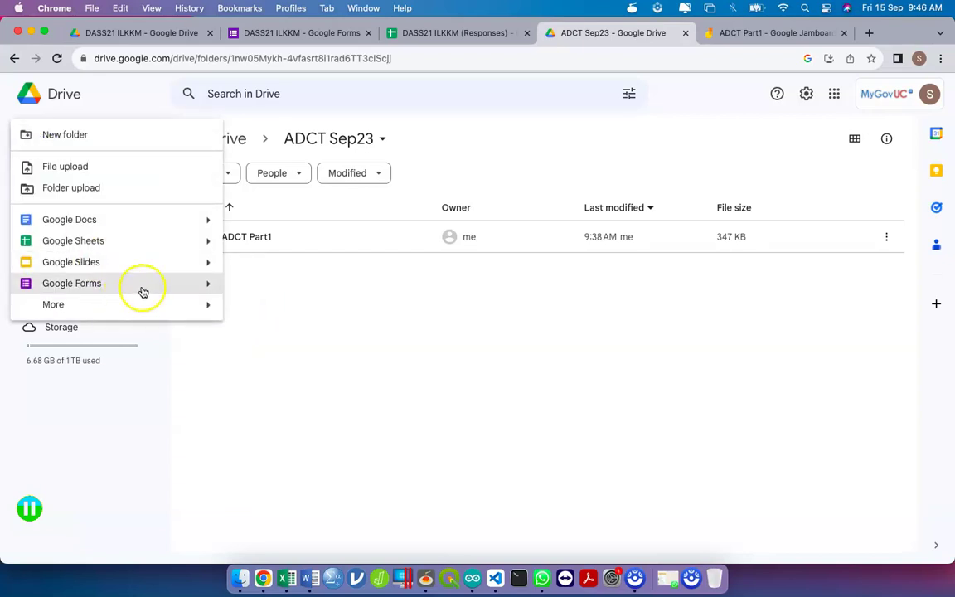
{"action": "mouse_move", "coordinate": [192, 284]}
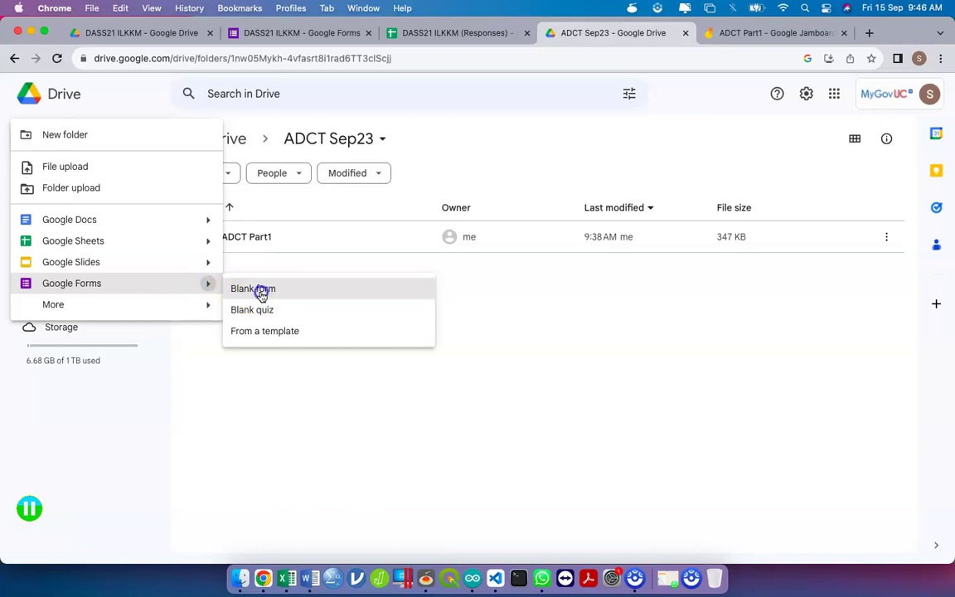
{"action": "left_click", "coordinate": [260, 292]}
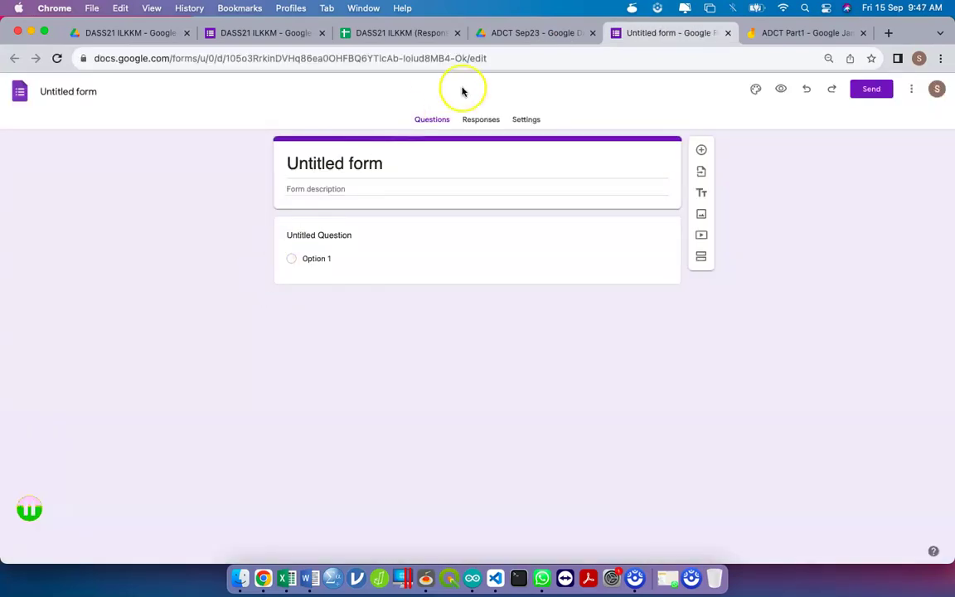
{"action": "left_click", "coordinate": [533, 32]}
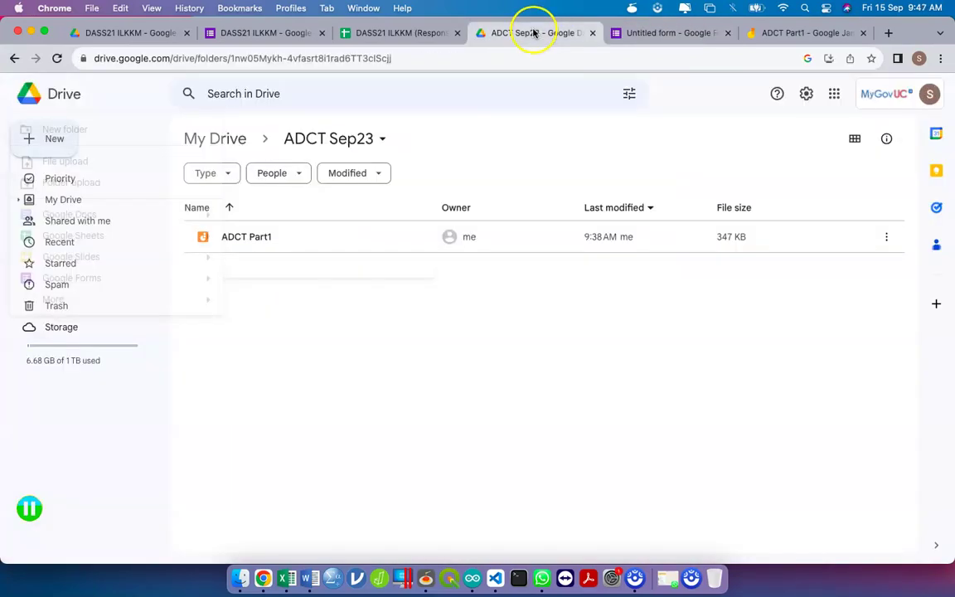
{"action": "left_click", "coordinate": [40, 142]}
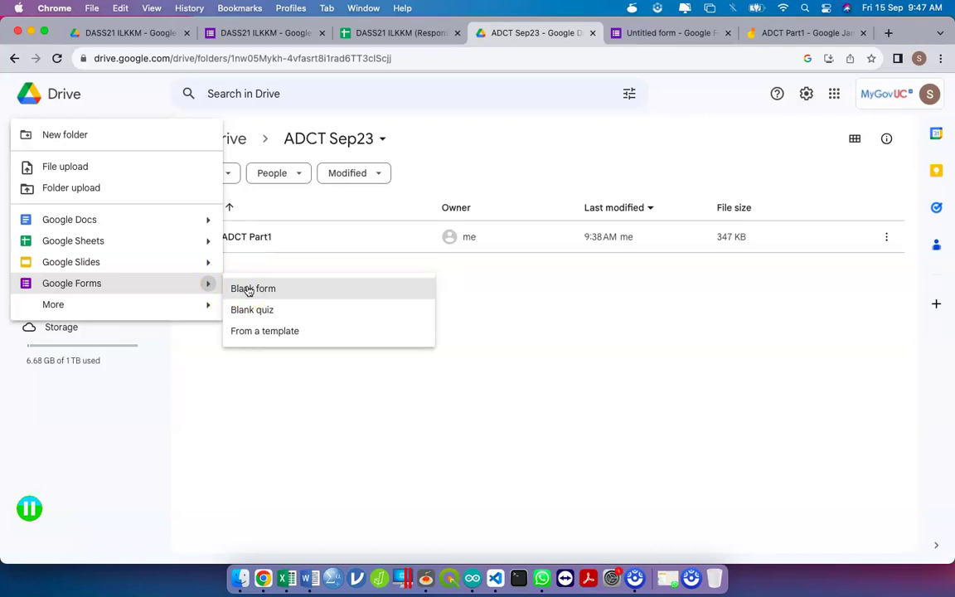
{"action": "left_click", "coordinate": [537, 281]}
Title the new blank form "Study of Stress and Environment & Demo" and apply that name to its heading
{"action": "left_click", "coordinate": [678, 32]}
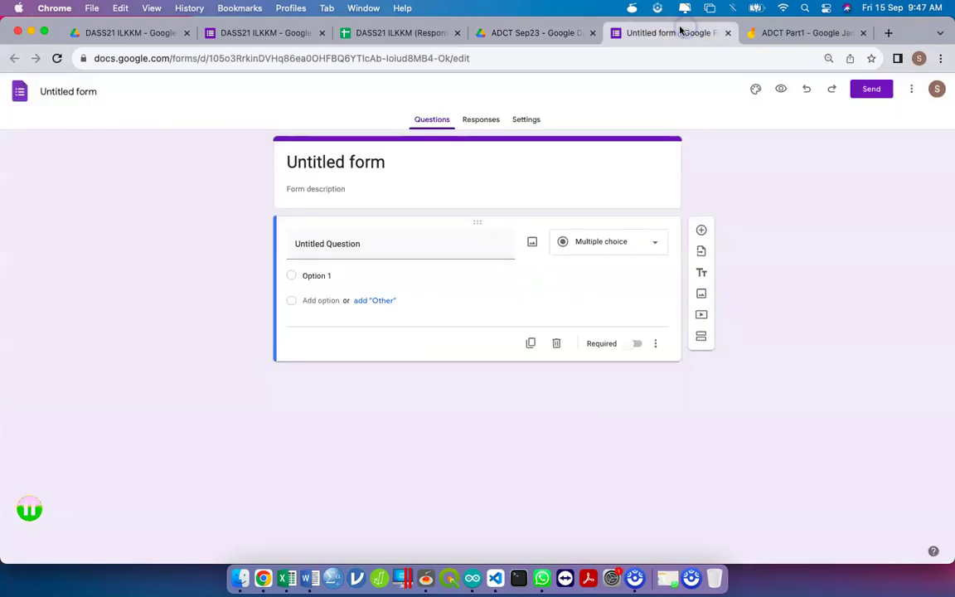
{"action": "left_click", "coordinate": [55, 91]}
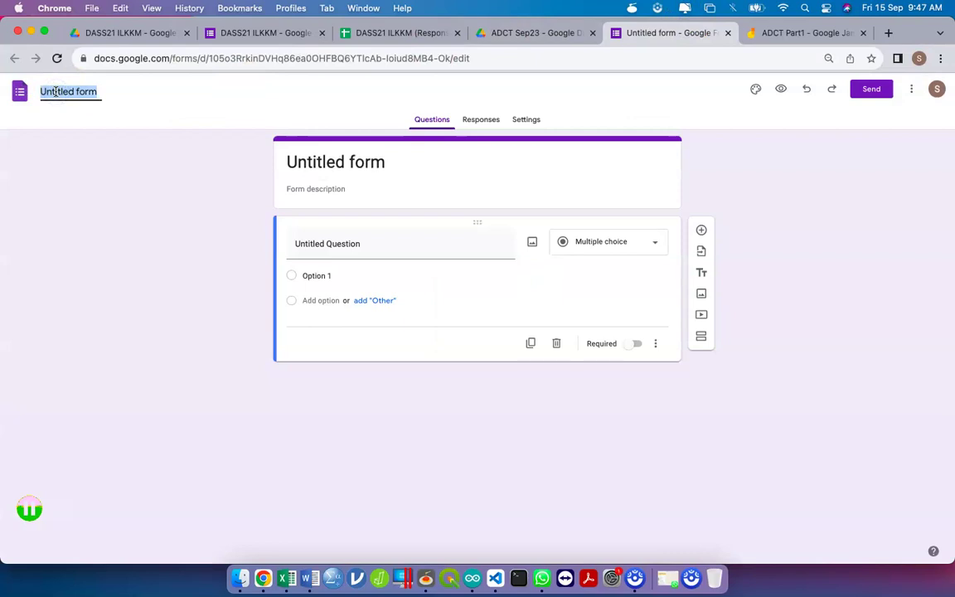
{"action": "type", "text": "S"}
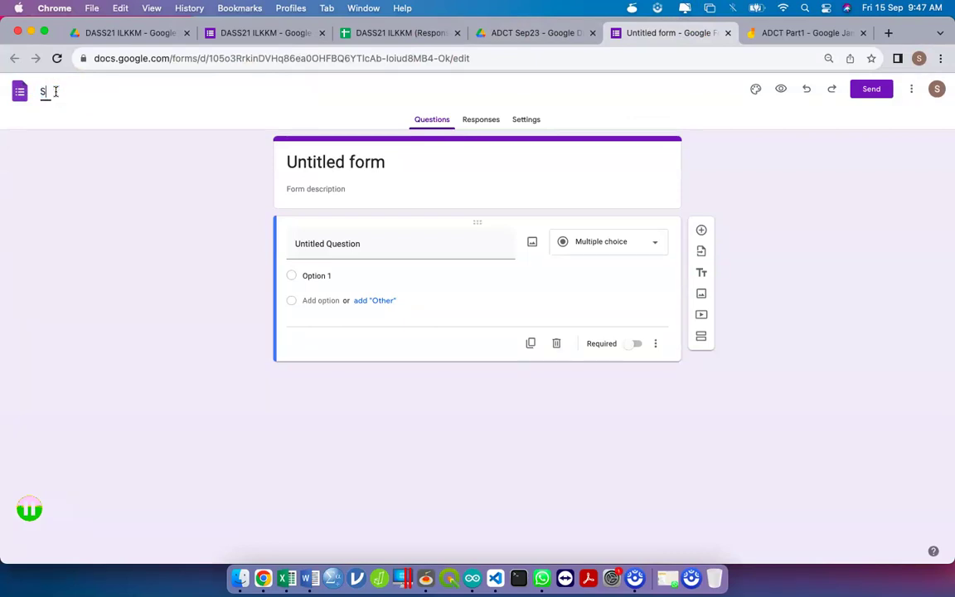
{"action": "type", "text": "tudy of Stress and"}
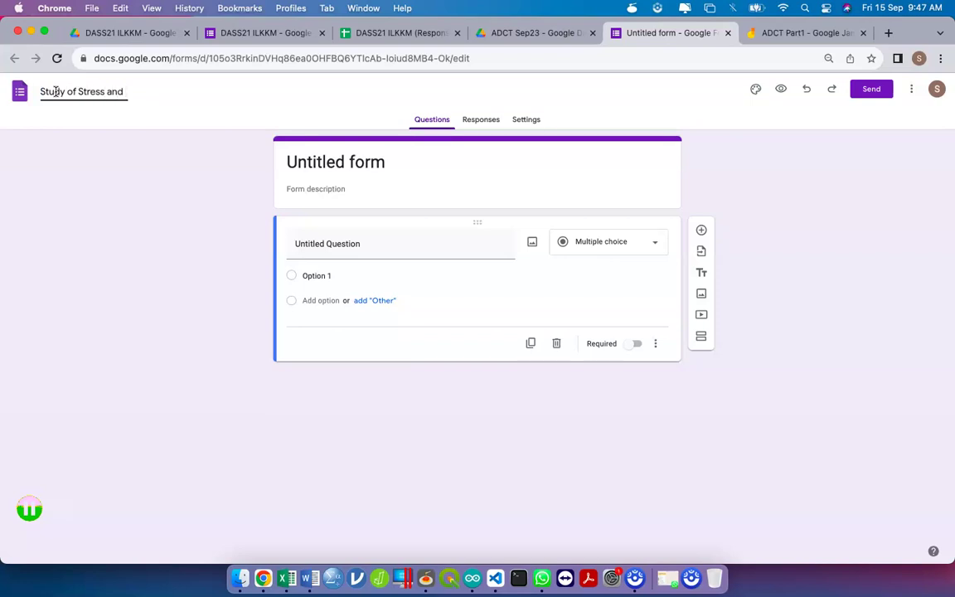
{"action": "type", "text": " Environment"}
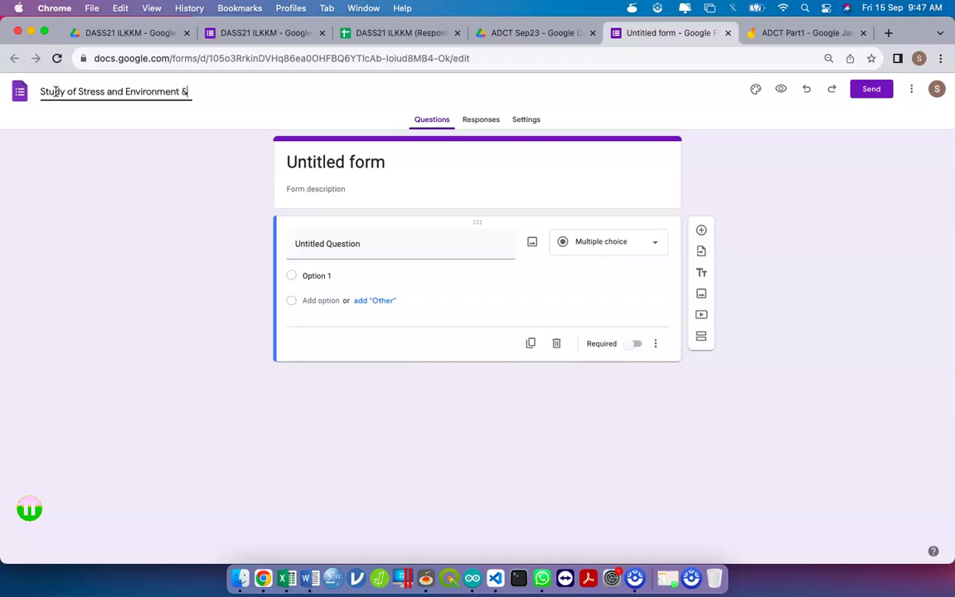
{"action": "type", "text": " & Demo"}
{"action": "left_click", "coordinate": [348, 155]}
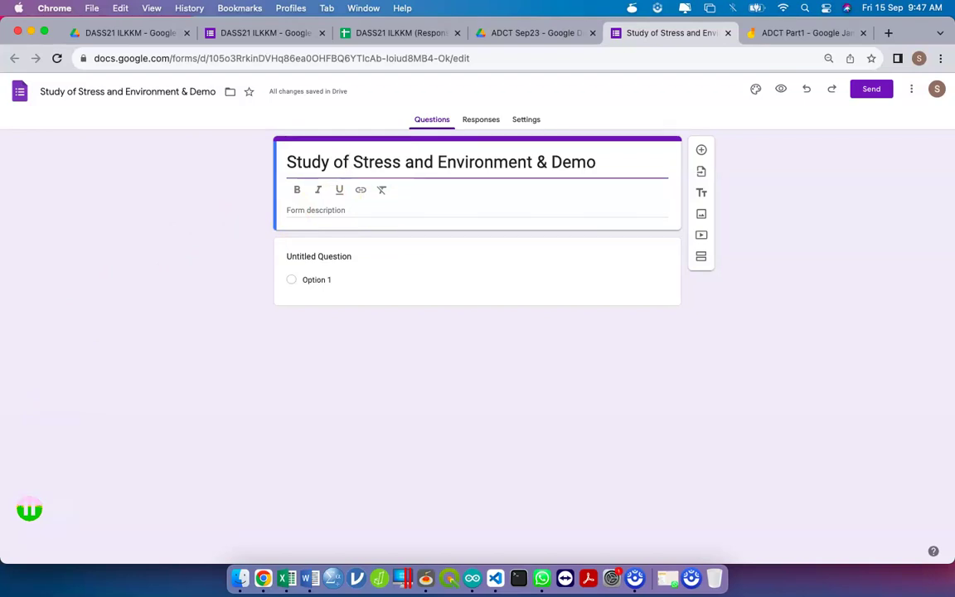
Add three more sections to the Study of Stress form, making four in total
{"action": "left_click", "coordinate": [305, 254]}
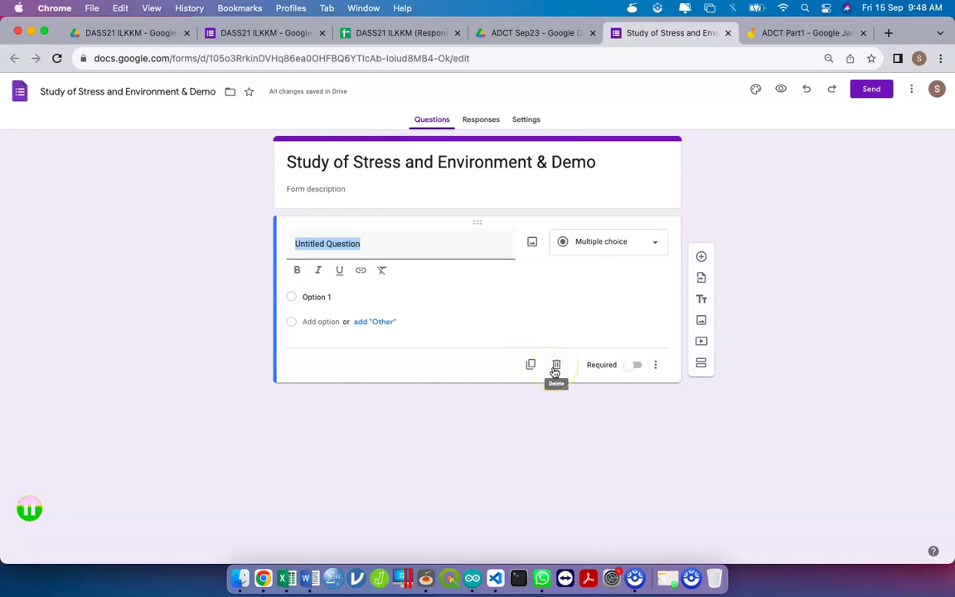
{"action": "left_click", "coordinate": [700, 365]}
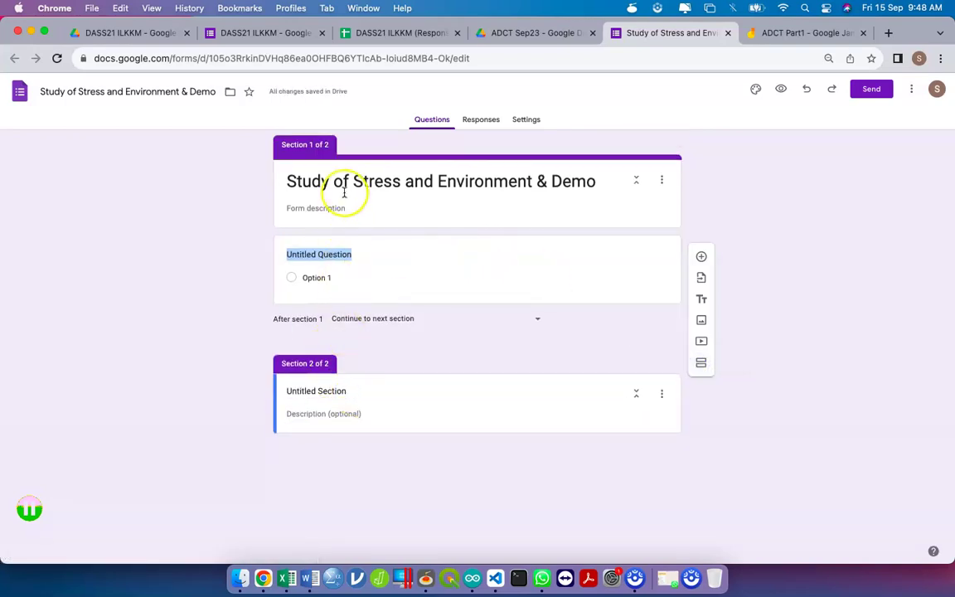
{"action": "left_click", "coordinate": [699, 363]}
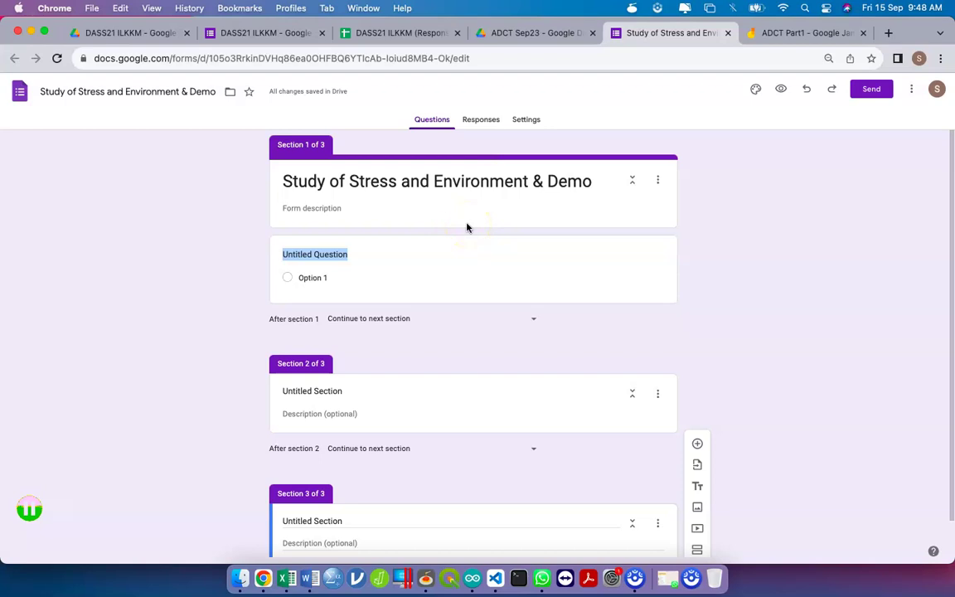
{"action": "scroll", "coordinate": [325, 355], "scroll_direction": "down", "scroll_amount": 1}
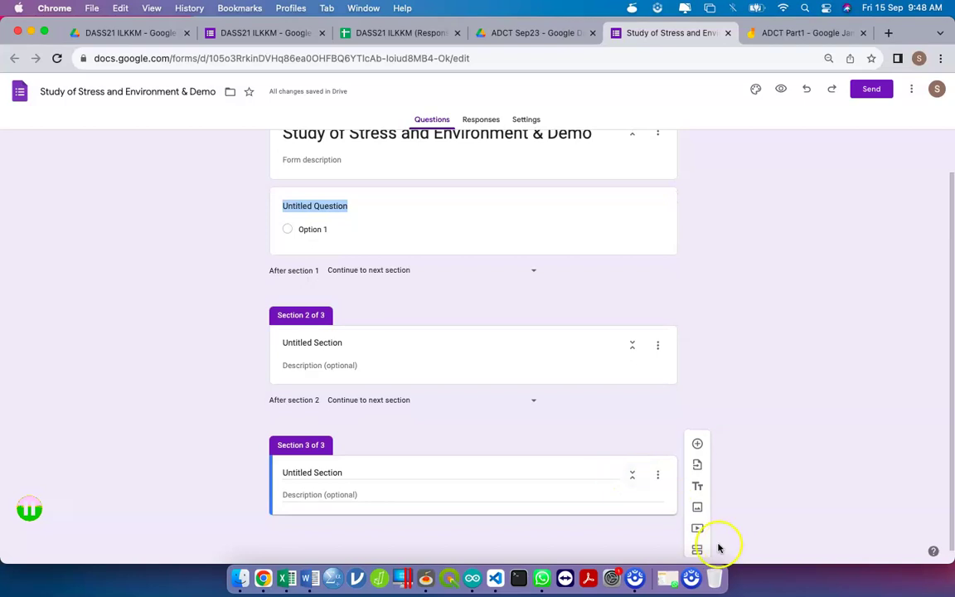
{"action": "left_click", "coordinate": [697, 543]}
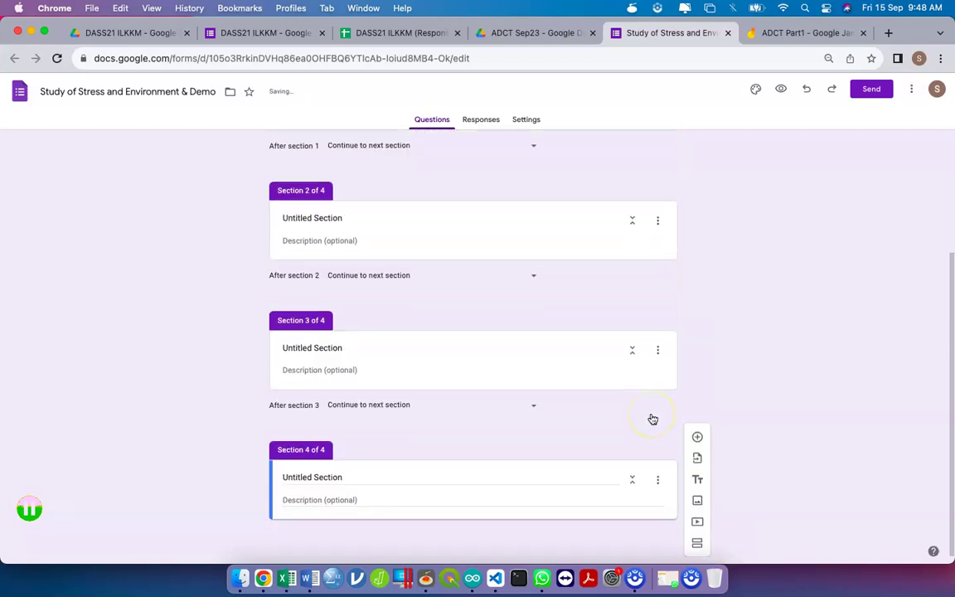
{"action": "scroll", "coordinate": [649, 418], "scroll_direction": "up", "scroll_amount": 4}
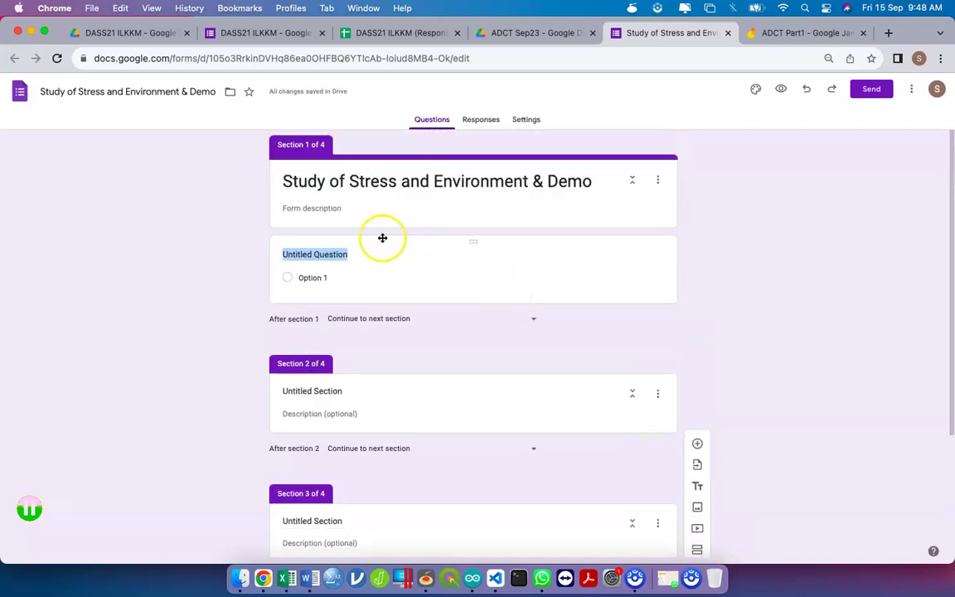
Title the first section's untitled question "Consent" as a Multiple choice question and delete it
{"action": "left_click", "coordinate": [337, 253]}
{"action": "type", "text": "Consert"}
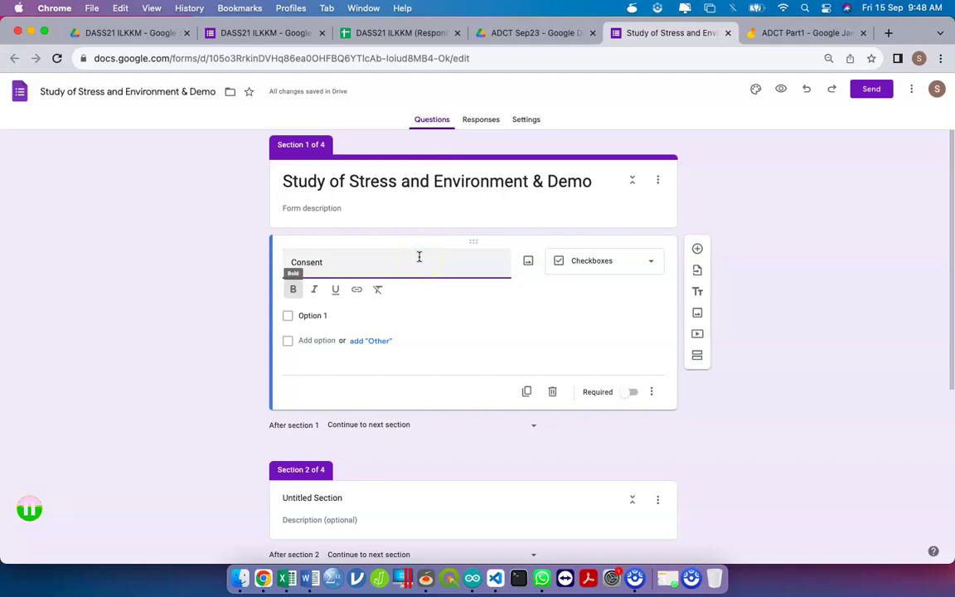
{"action": "left_click", "coordinate": [608, 269]}
{"action": "left_click", "coordinate": [611, 235]}
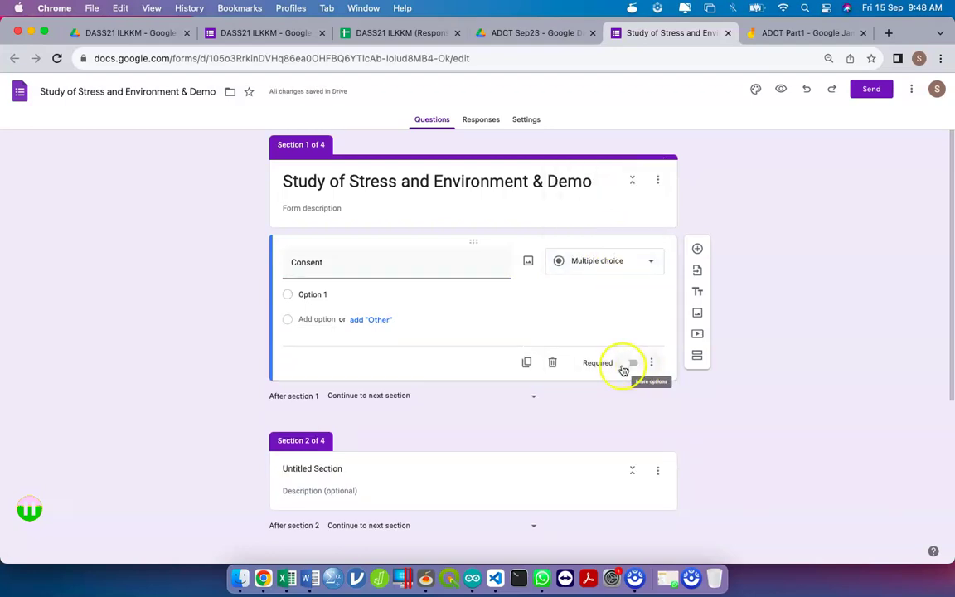
{"action": "left_click", "coordinate": [553, 361]}
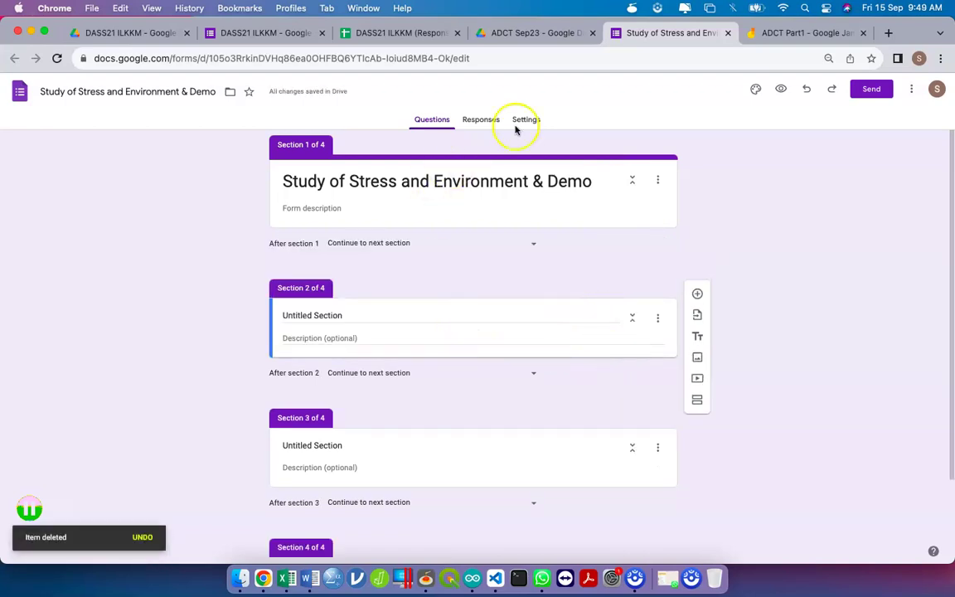
Close the form and move its Untitled form file in the ADCT Sep23 folder to the trash
{"action": "left_click", "coordinate": [728, 32]}
{"action": "right_click", "coordinate": [320, 269]}
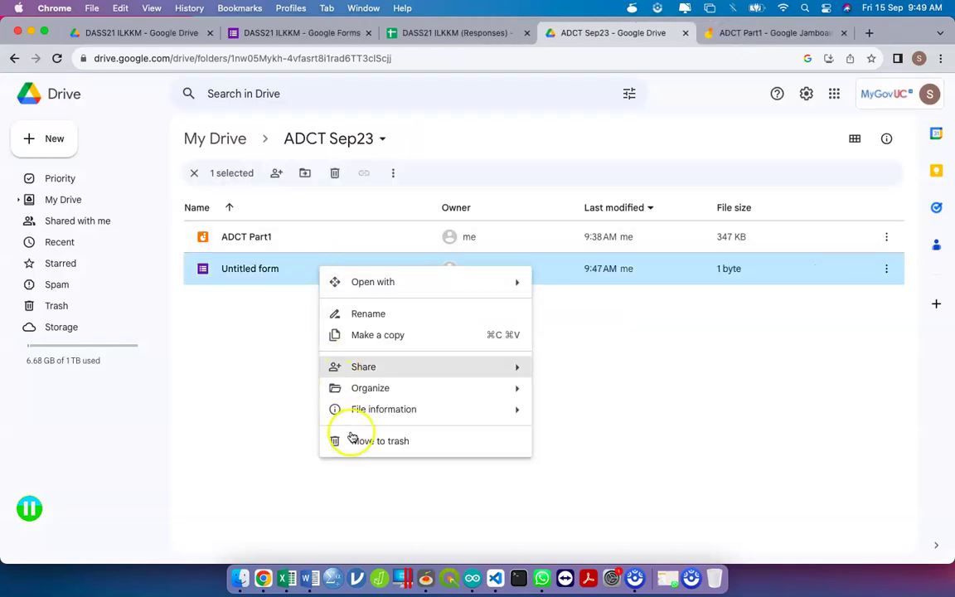
{"action": "left_click", "coordinate": [352, 438]}
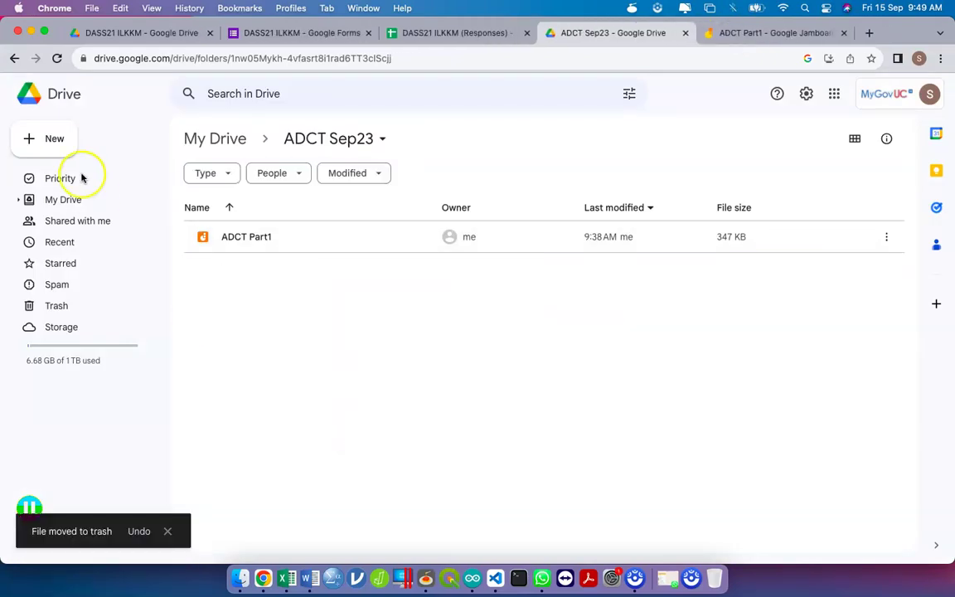
Create another blank Google Form in the ADCT Sep23 folder and title it "Env & Demo with Stress"
{"action": "left_click", "coordinate": [49, 141]}
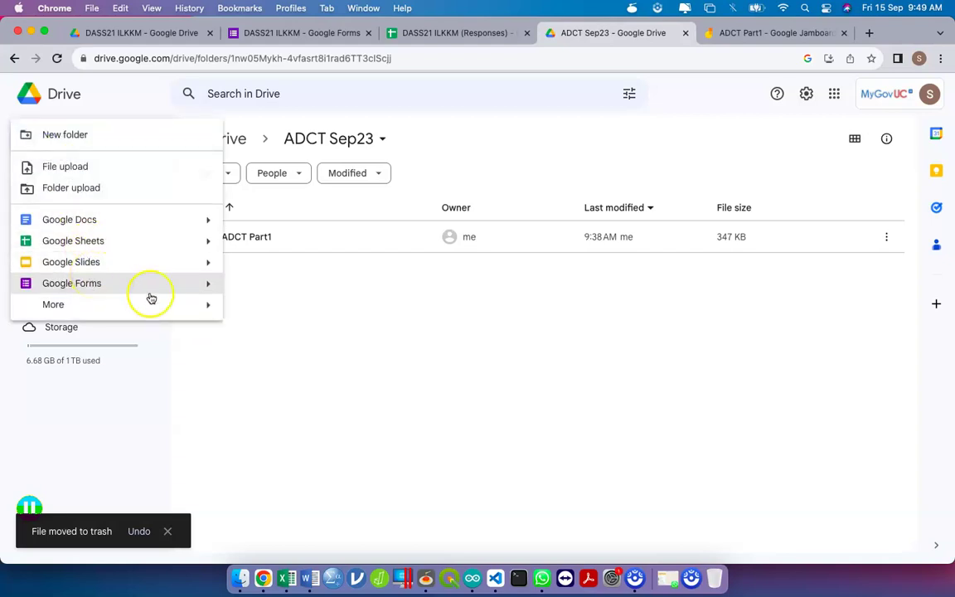
{"action": "mouse_move", "coordinate": [213, 283]}
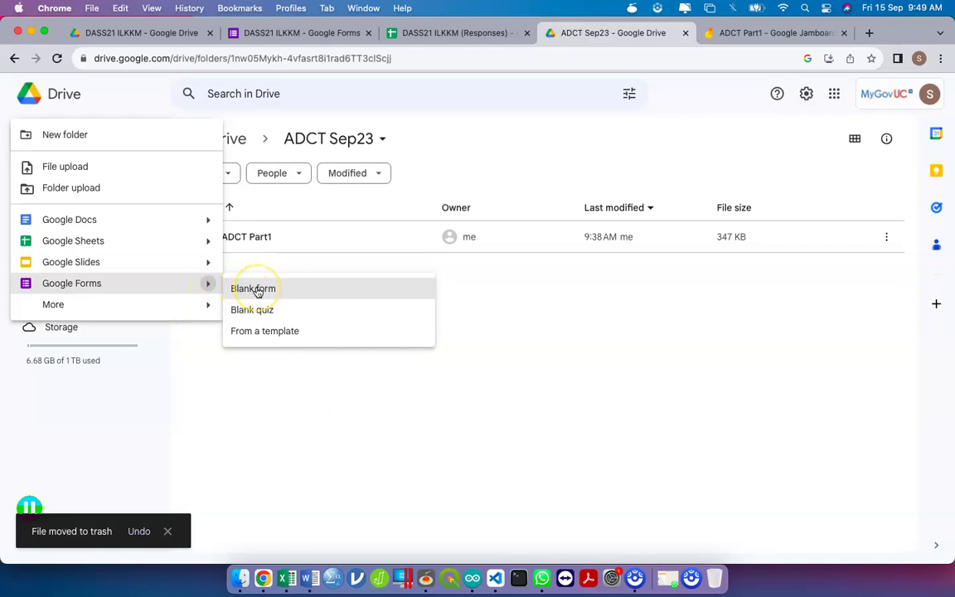
{"action": "left_click", "coordinate": [257, 292]}
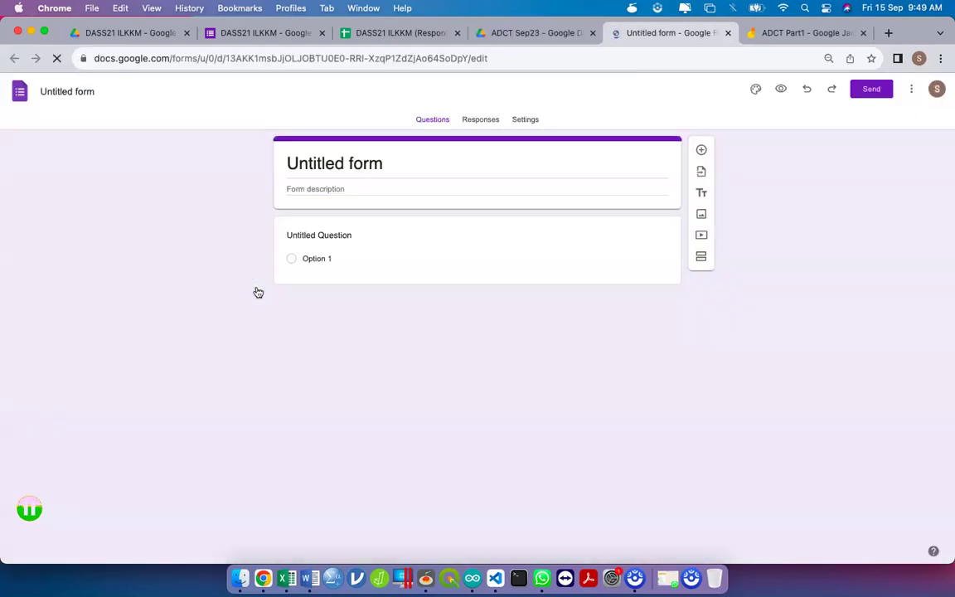
{"action": "left_click", "coordinate": [69, 96]}
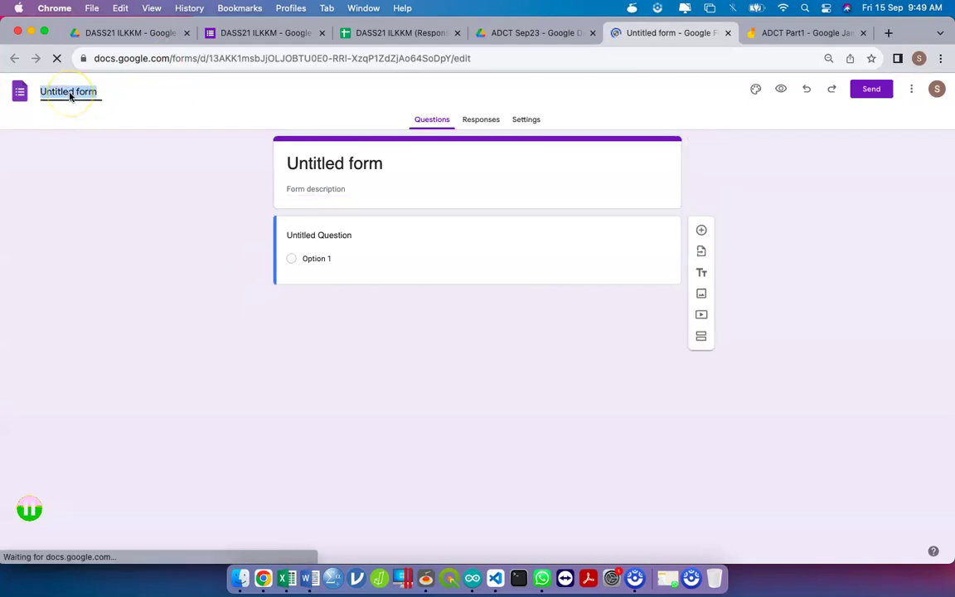
{"action": "type", "text": "Env & Demo with Stress"}
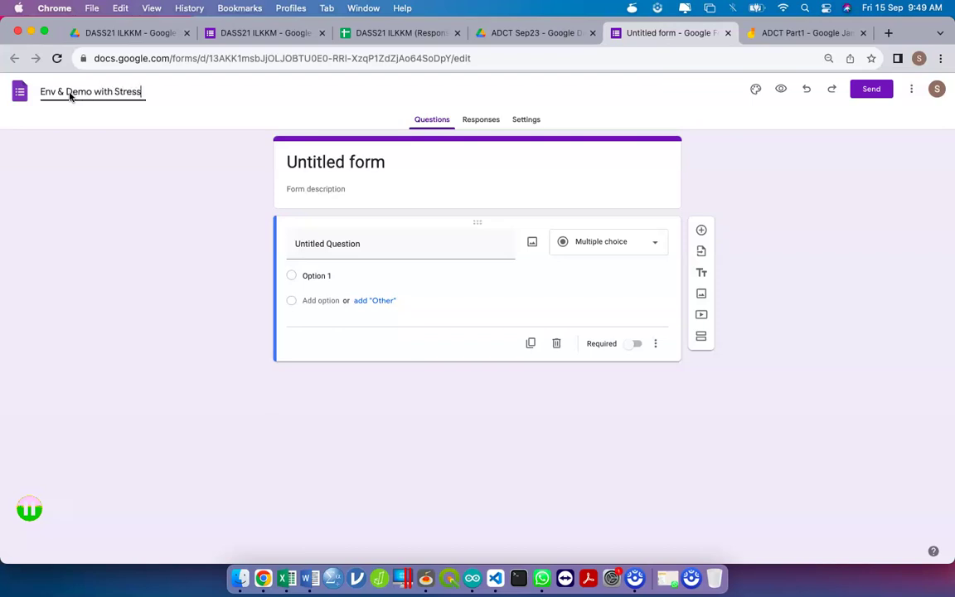
{"action": "left_click", "coordinate": [320, 157]}
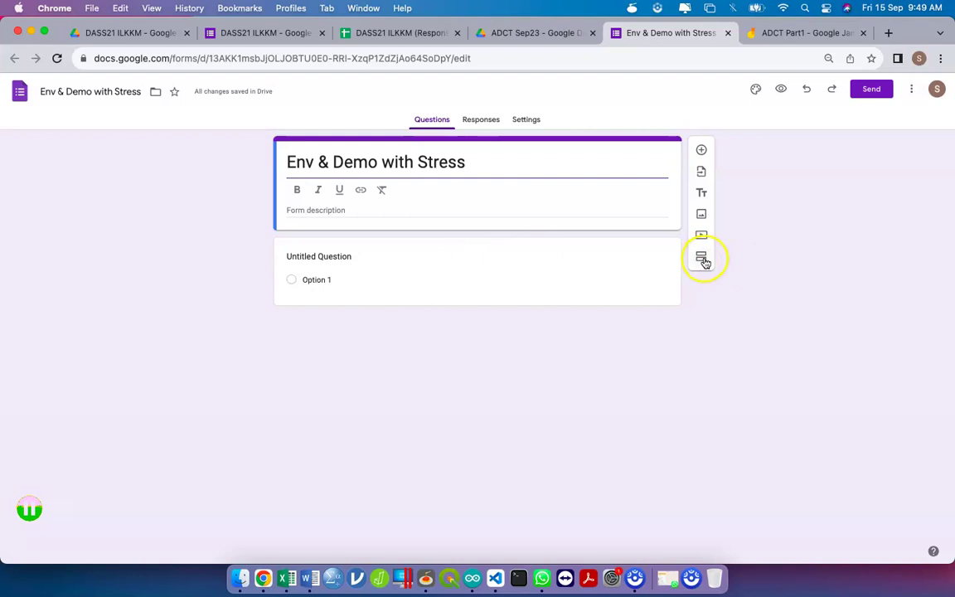
Add three sections after the form's title so that the questionnaire has four sections
{"action": "scroll", "coordinate": [705, 264], "scroll_direction": "up", "scroll_amount": 1}
{"action": "scroll", "coordinate": [706, 263], "scroll_direction": "up", "scroll_amount": 3}
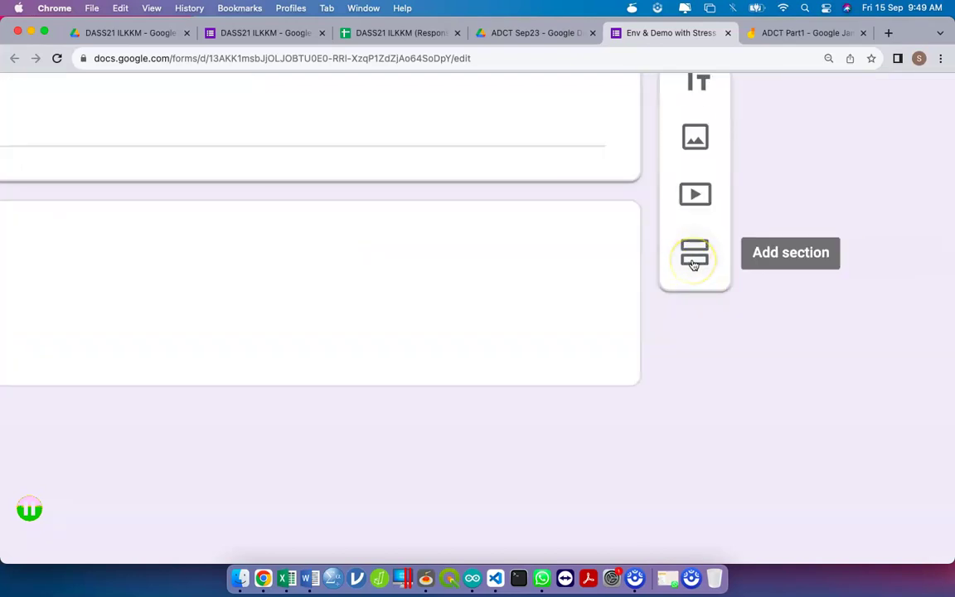
{"action": "scroll", "coordinate": [694, 263], "scroll_direction": "up", "scroll_amount": 1}
{"action": "scroll", "coordinate": [694, 263], "scroll_direction": "down", "scroll_amount": 5}
{"action": "left_click", "coordinate": [699, 257]}
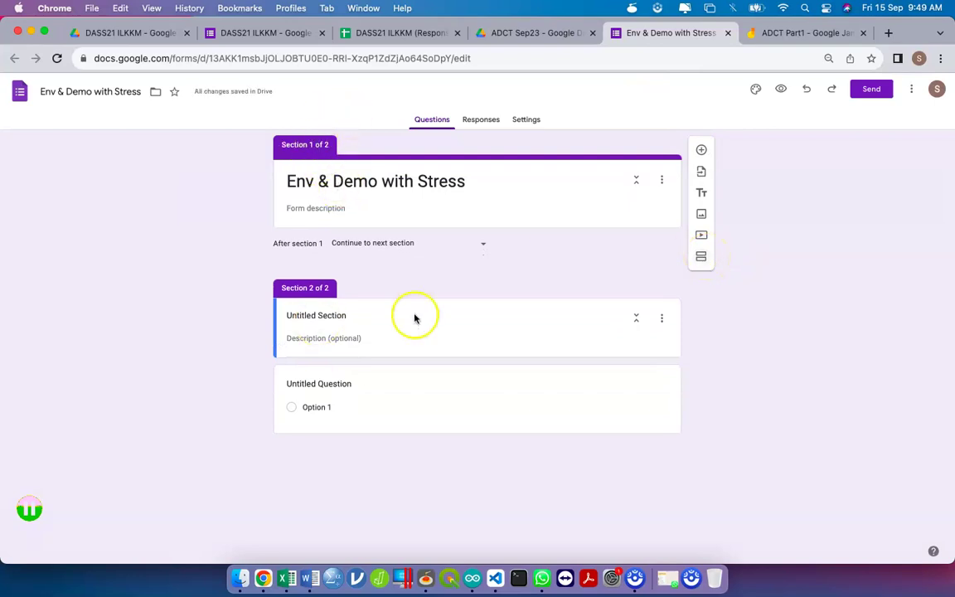
{"action": "left_click", "coordinate": [705, 258]}
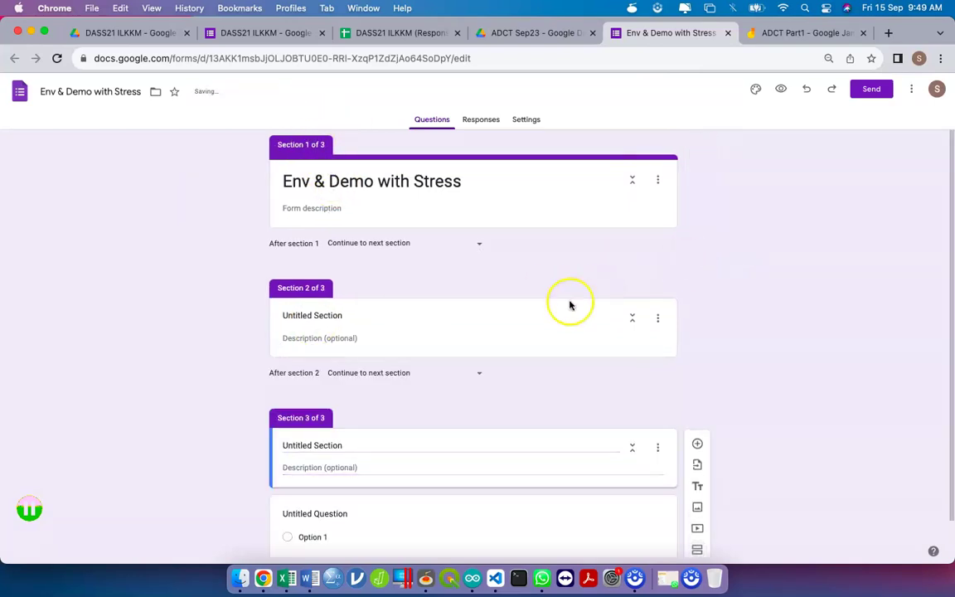
{"action": "left_click", "coordinate": [696, 545]}
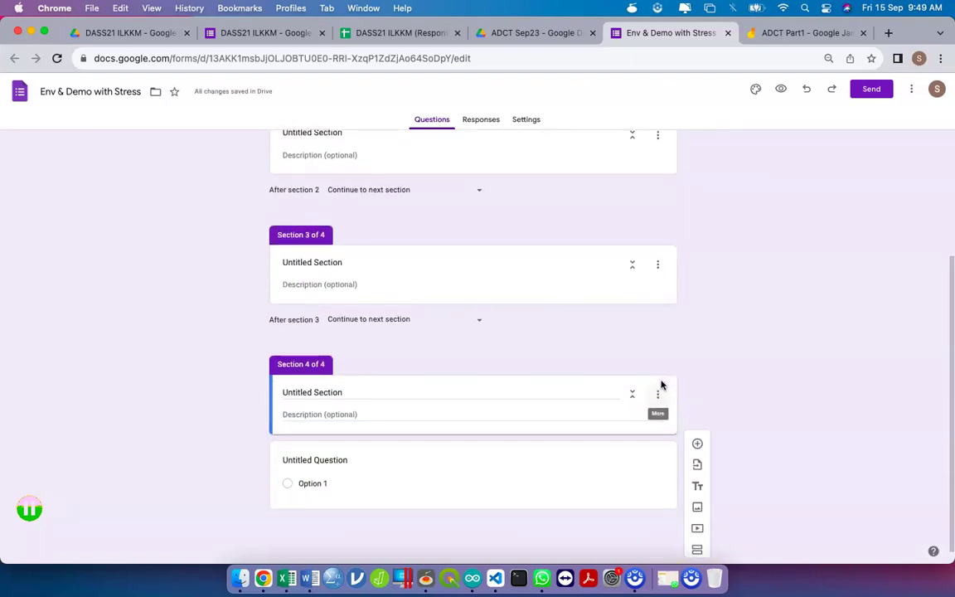
Add a new question to Section 1, directly below the form title
{"action": "scroll", "coordinate": [662, 385], "scroll_direction": "up", "scroll_amount": 3}
{"action": "left_click", "coordinate": [560, 172]}
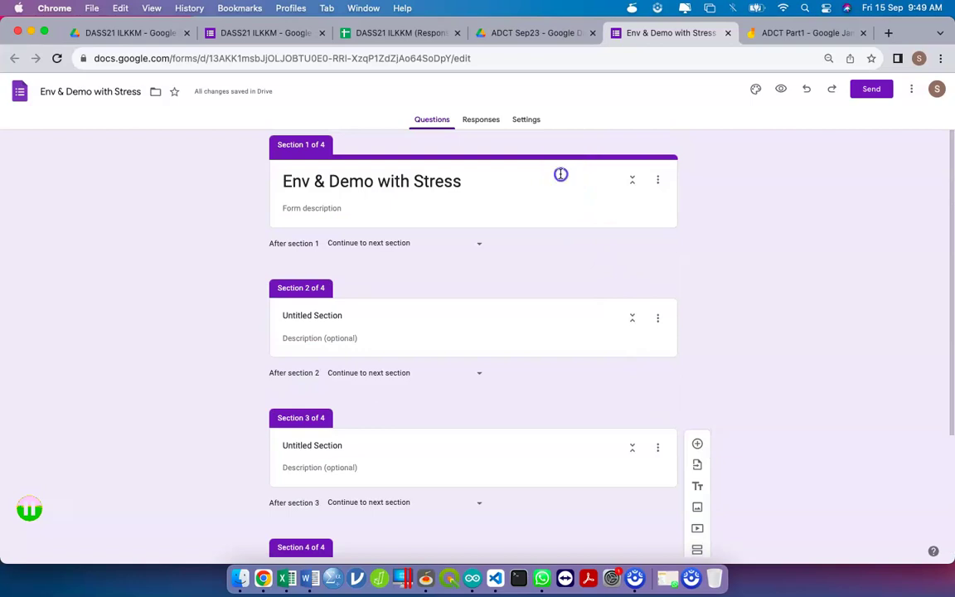
{"action": "left_click", "coordinate": [516, 179]}
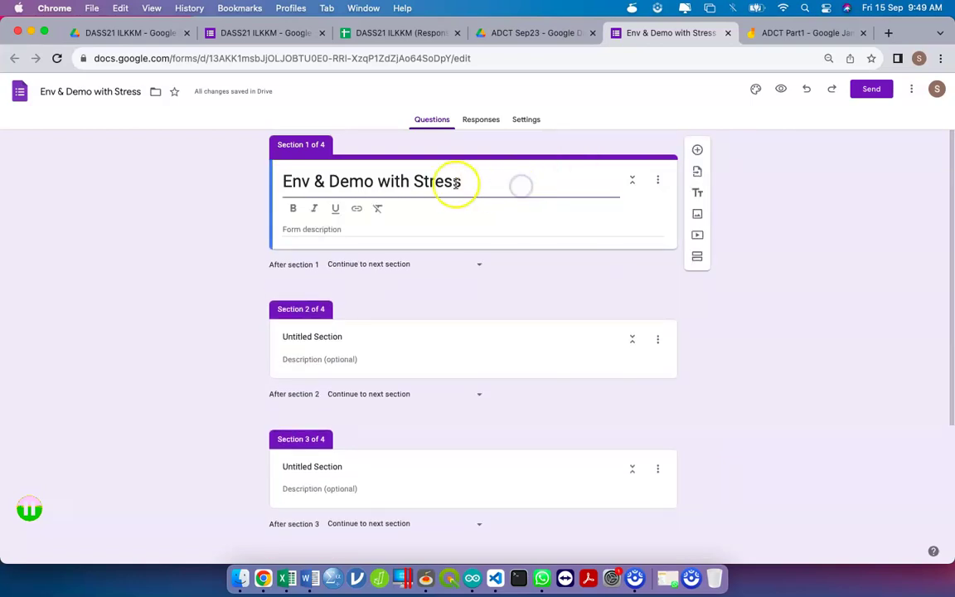
{"action": "triple_click", "coordinate": [396, 181]}
{"action": "left_click", "coordinate": [426, 181]}
{"action": "left_click", "coordinate": [513, 188]}
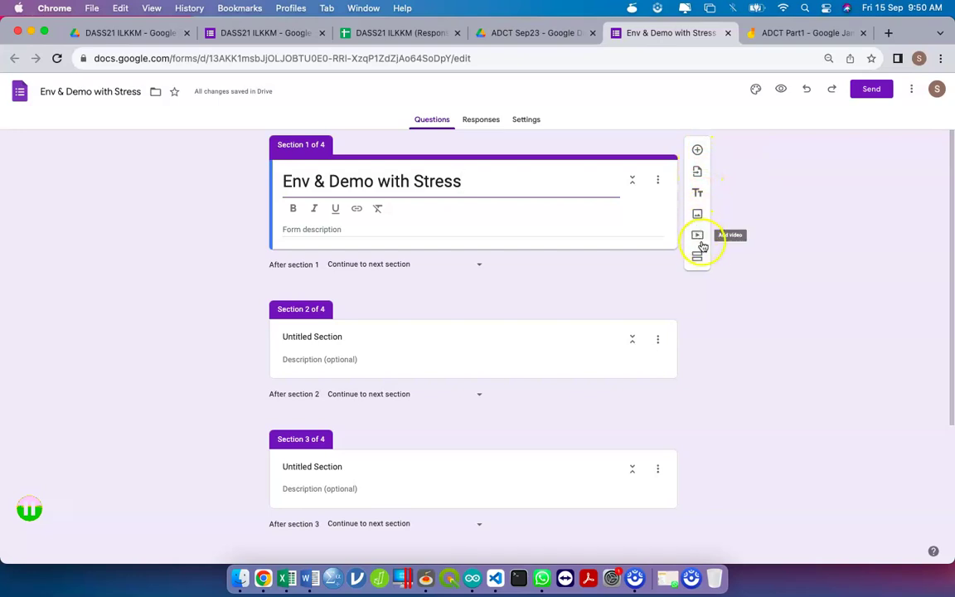
{"action": "left_click", "coordinate": [701, 151]}
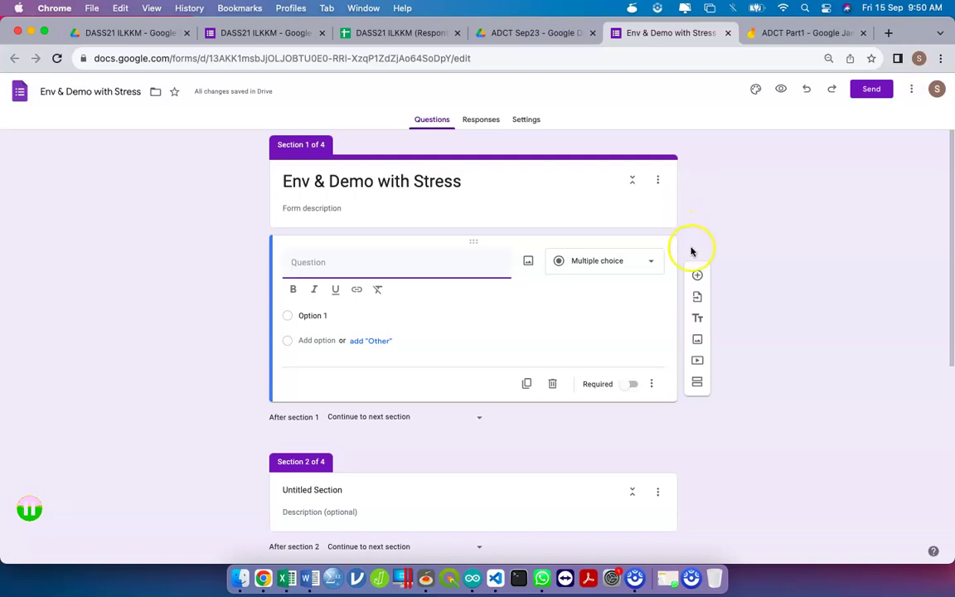
Title the new question "Consent" and set its answer type to Multiple choice
{"action": "left_click", "coordinate": [478, 256]}
{"action": "key", "text": "BackSpace"}
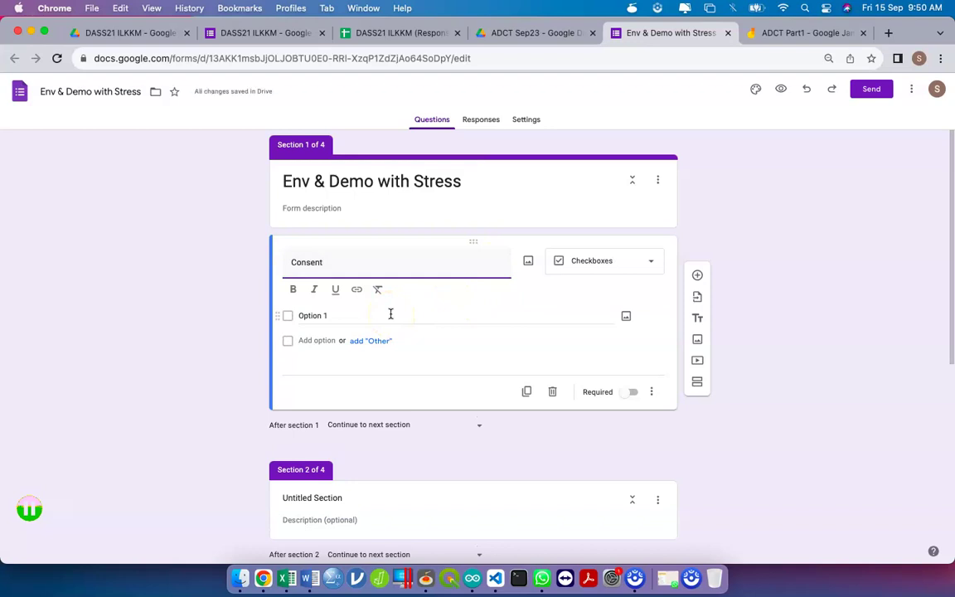
{"action": "left_click", "coordinate": [581, 273]}
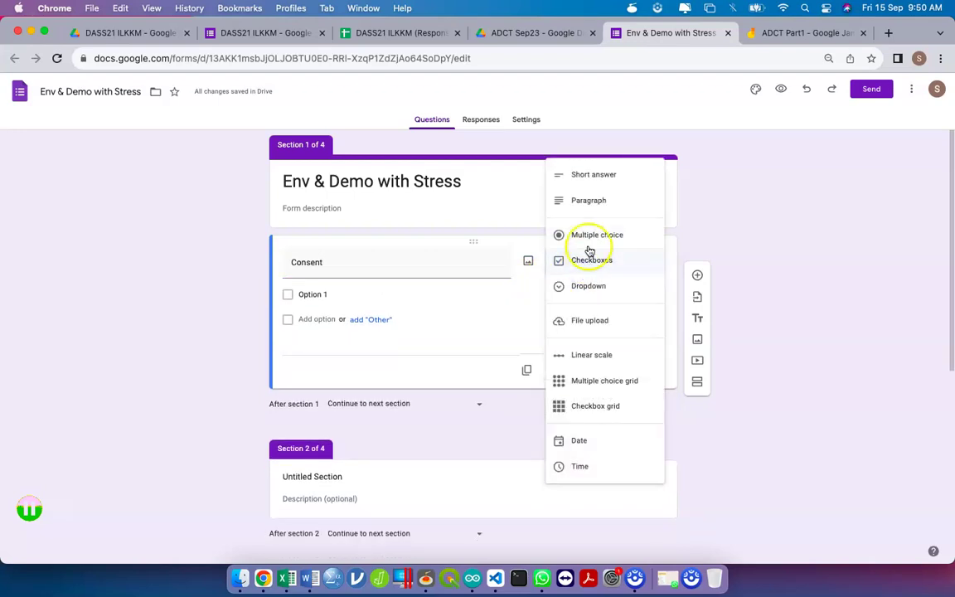
{"action": "left_click", "coordinate": [590, 241]}
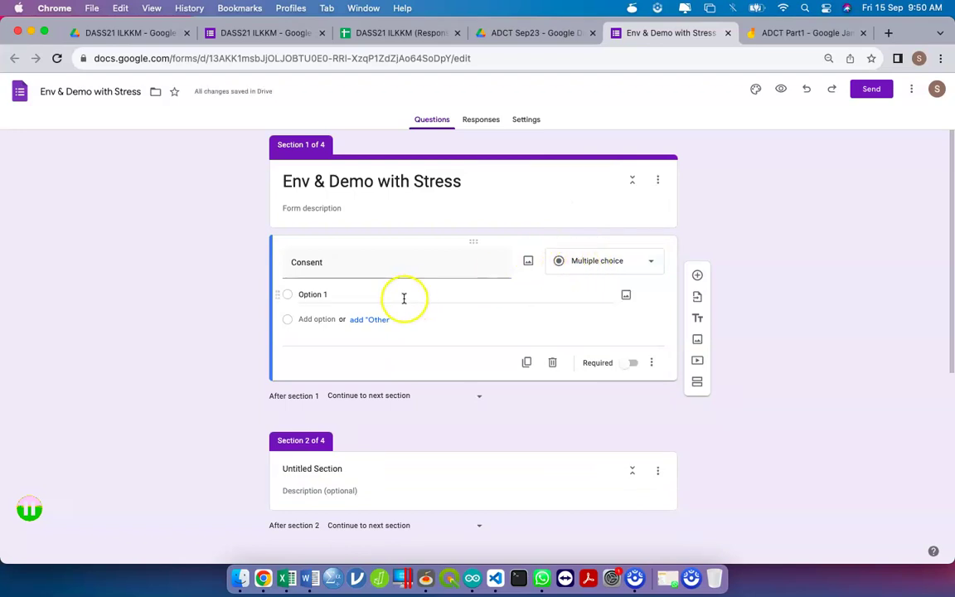
Give the Consent question two answer options, "Yes" and "No"
{"action": "left_click", "coordinate": [358, 294]}
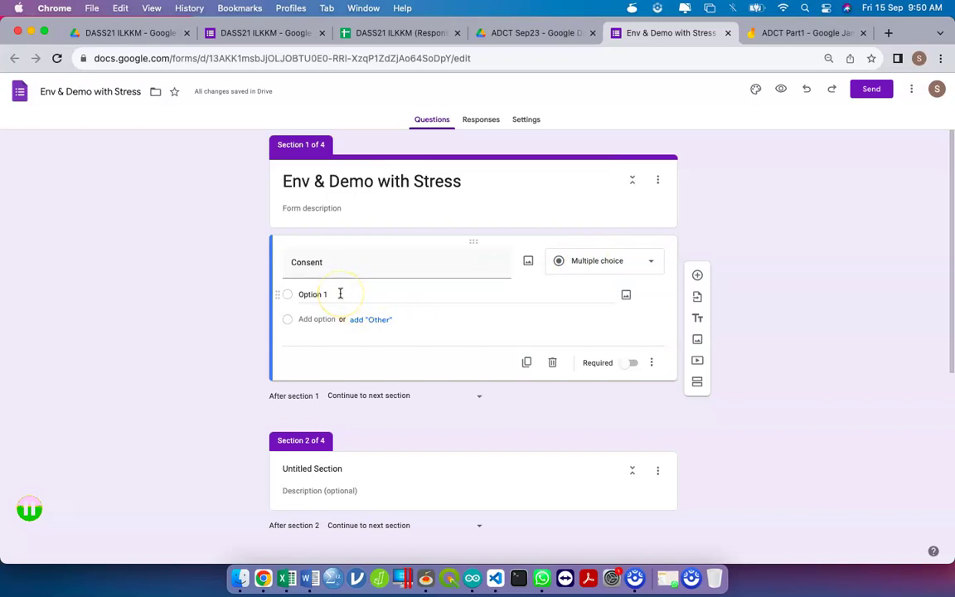
{"action": "left_click", "coordinate": [340, 294]}
{"action": "type", "text": "Yes"}
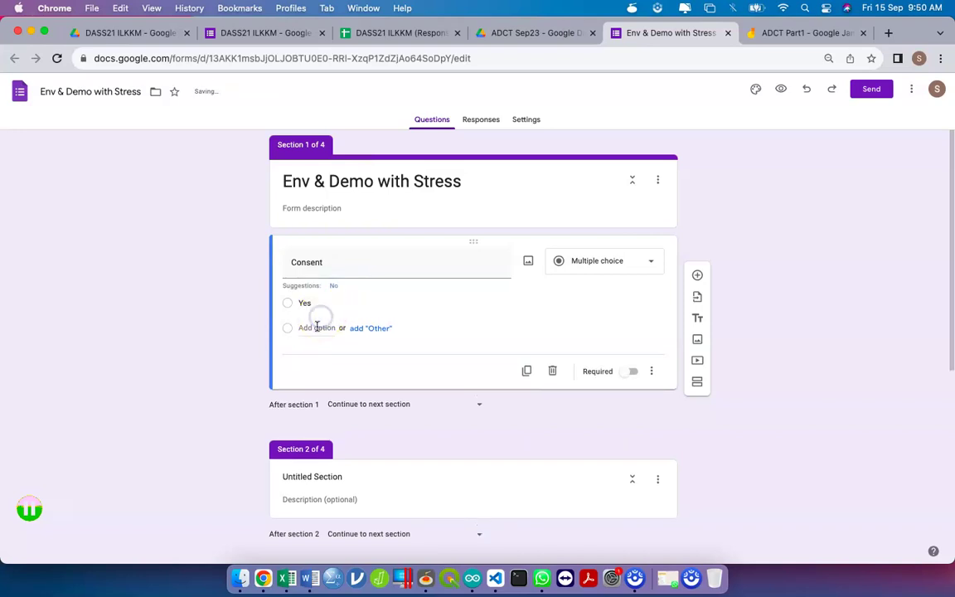
{"action": "left_click", "coordinate": [316, 324]}
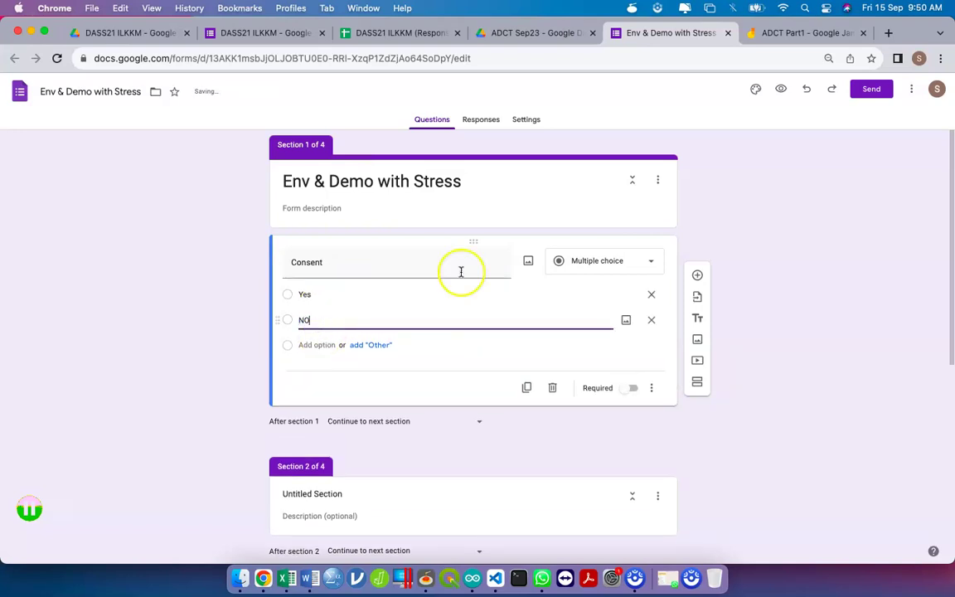
{"action": "left_click", "coordinate": [746, 259]}
{"action": "left_click", "coordinate": [373, 318]}
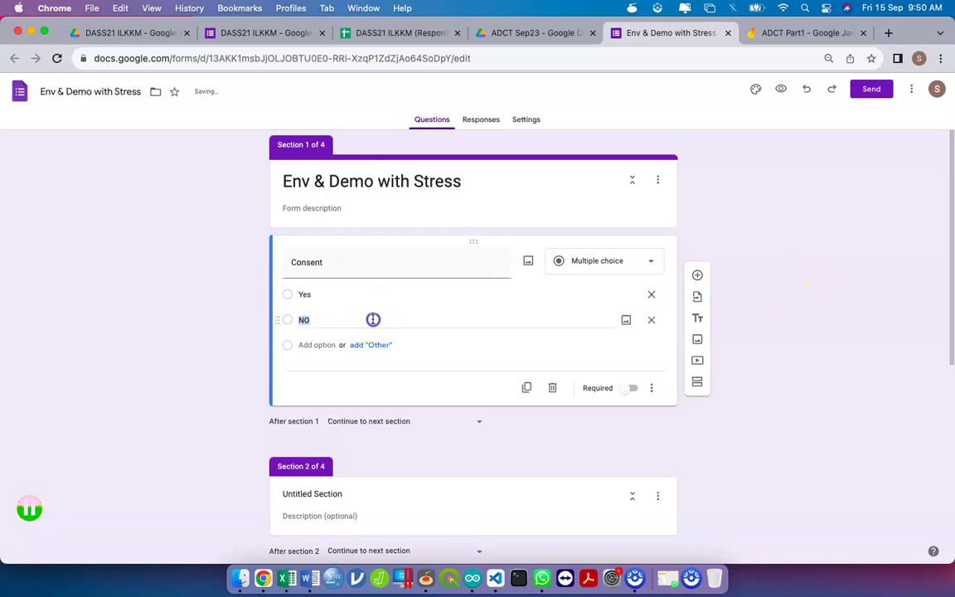
{"action": "key", "text": "BackSpace"}
{"action": "type", "text": "o"}
{"action": "left_click", "coordinate": [777, 363]}
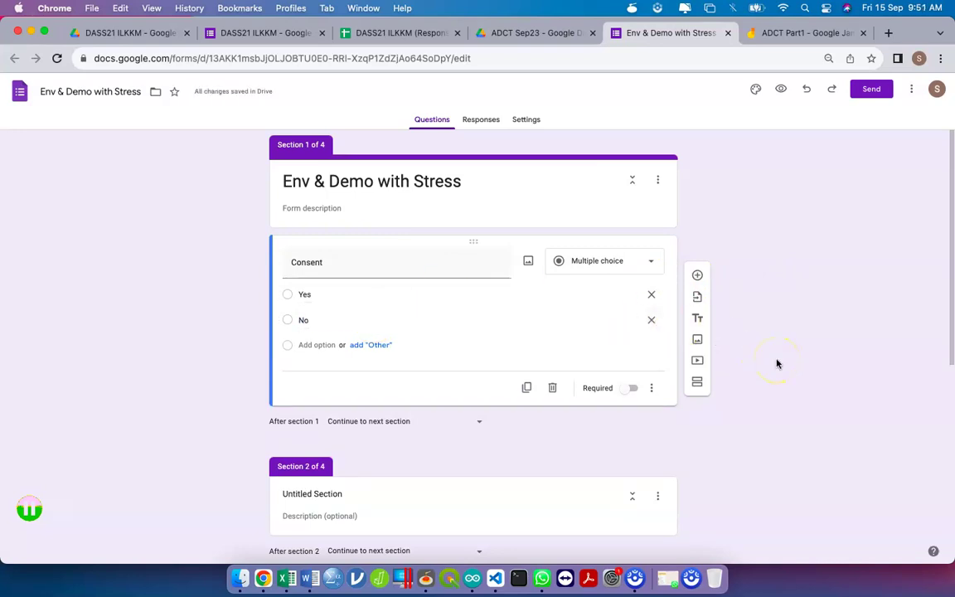
Make the Consent question required
{"action": "double_click", "coordinate": [445, 260]}
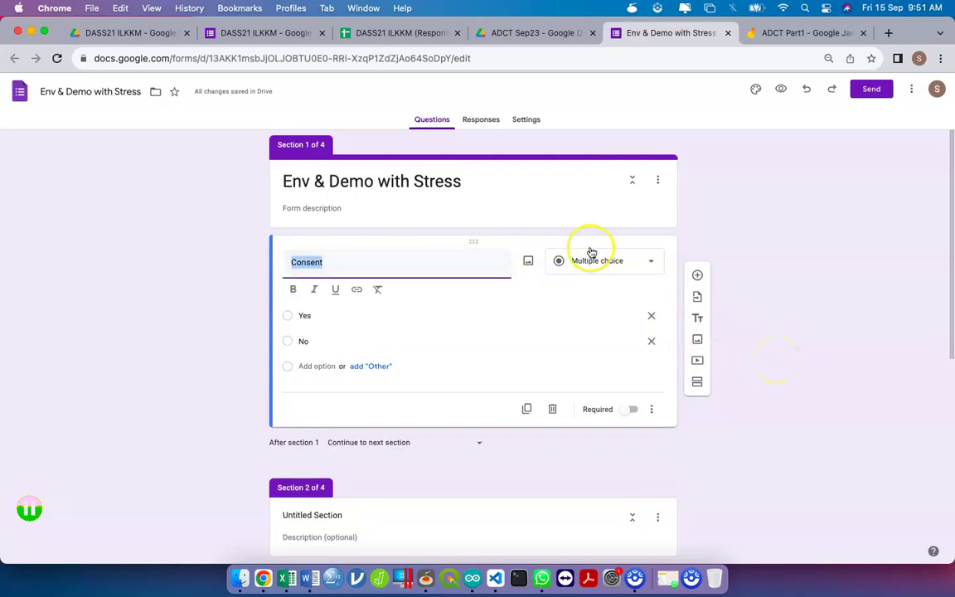
{"action": "left_click", "coordinate": [378, 327]}
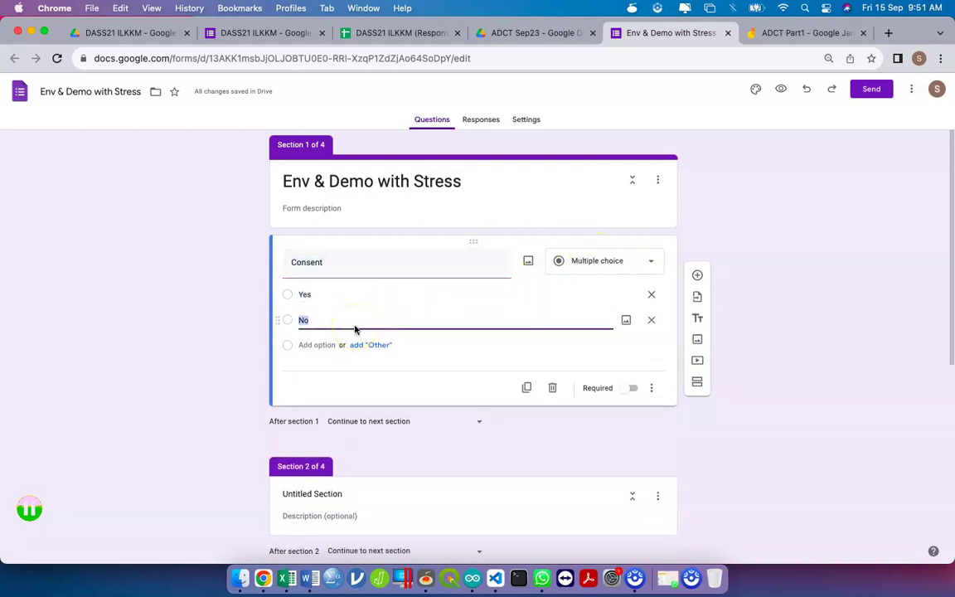
{"action": "left_click", "coordinate": [632, 389]}
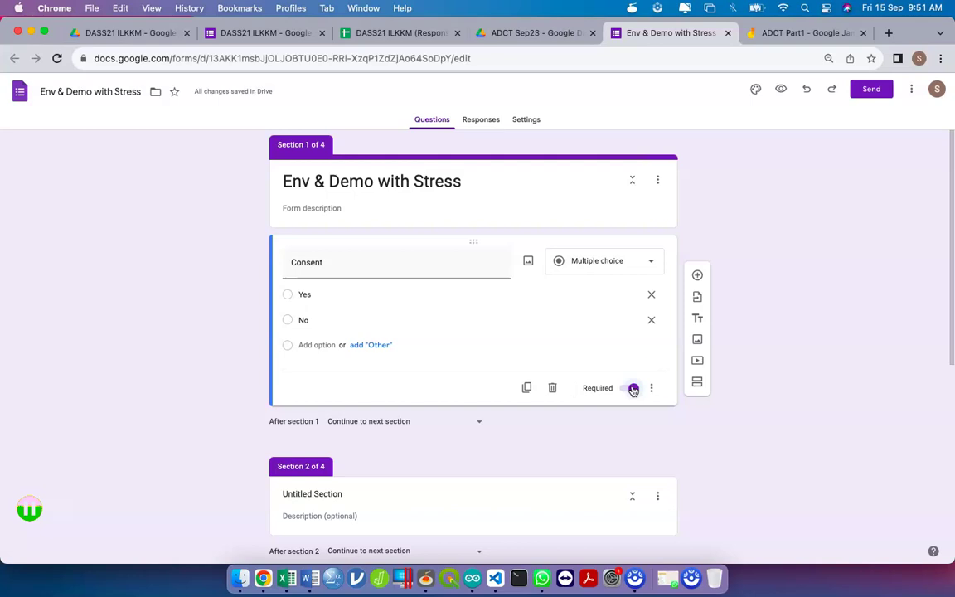
Add a description to the Consent question: "Please indicate that you agree to join our study based on the above statement. I am agree to participate."
{"action": "scroll", "coordinate": [654, 390], "scroll_direction": "up", "scroll_amount": 5}
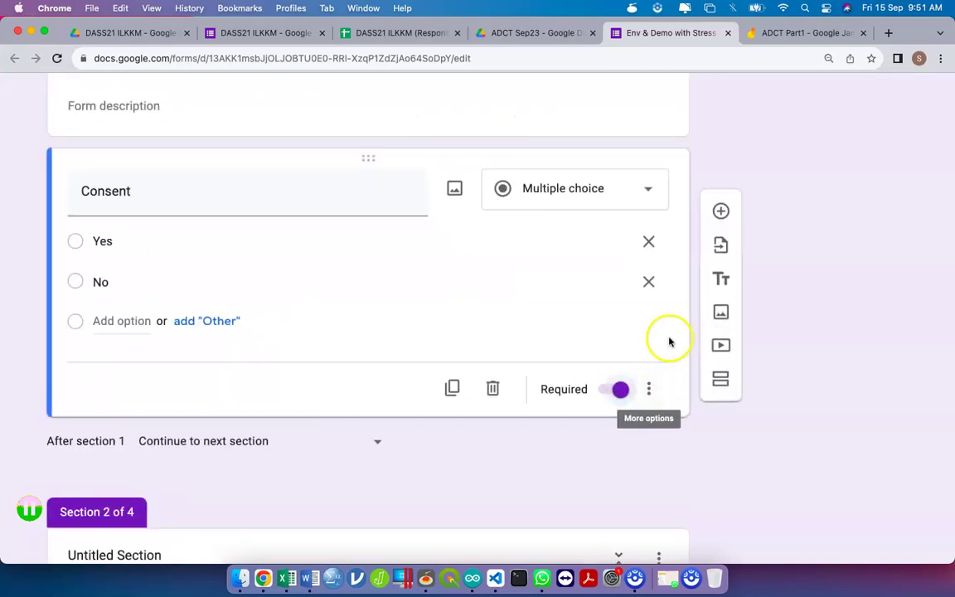
{"action": "left_click", "coordinate": [650, 389]}
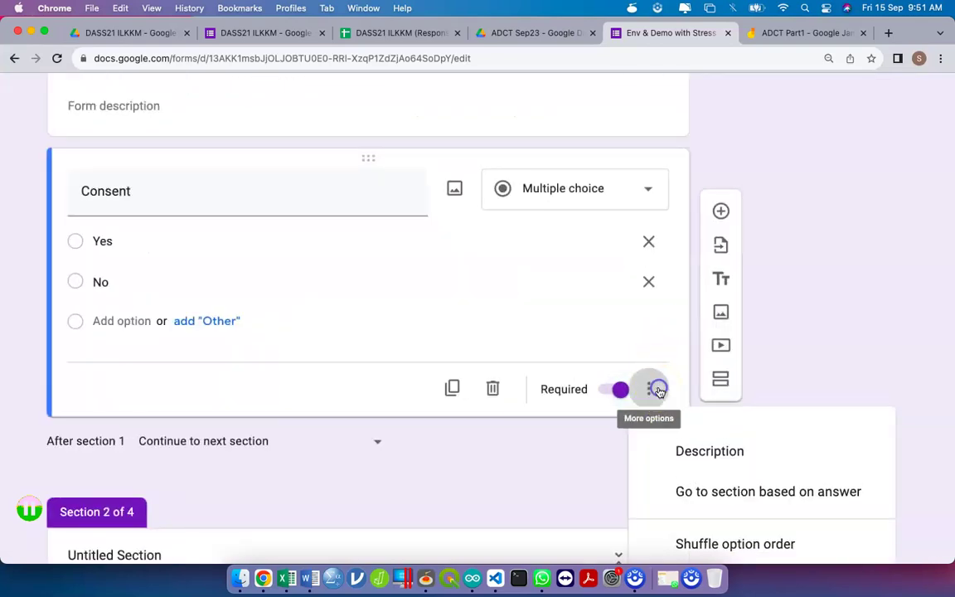
{"action": "scroll", "coordinate": [670, 455], "scroll_direction": "down", "scroll_amount": 2}
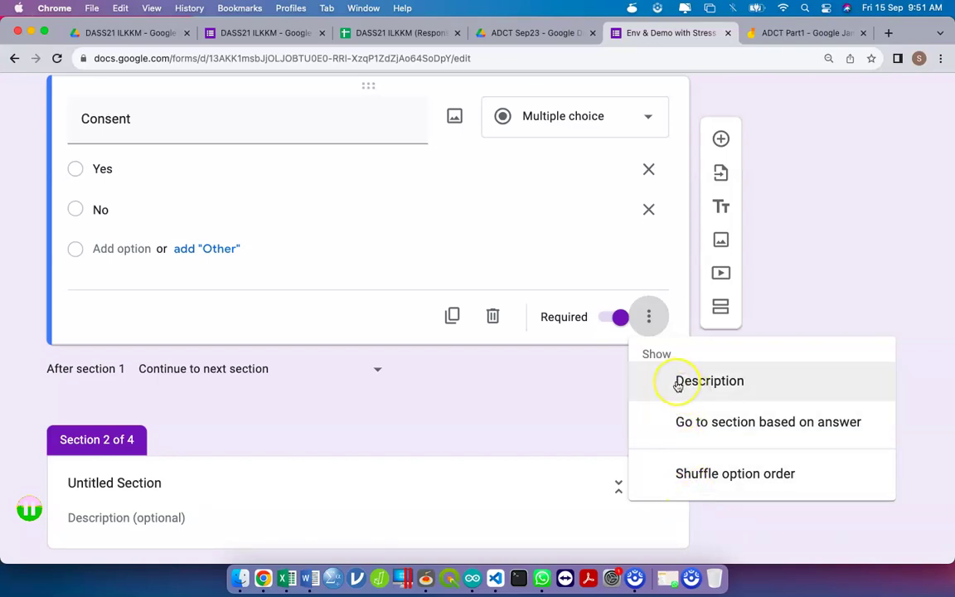
{"action": "left_click", "coordinate": [383, 163]}
{"action": "type", "text": "Please "}
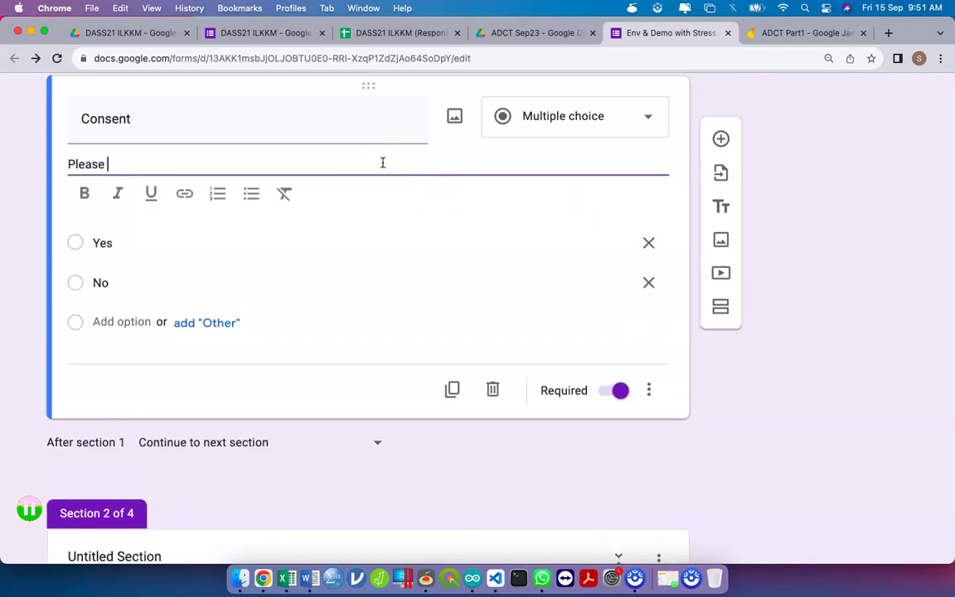
{"action": "type", "text": "indicate that "}
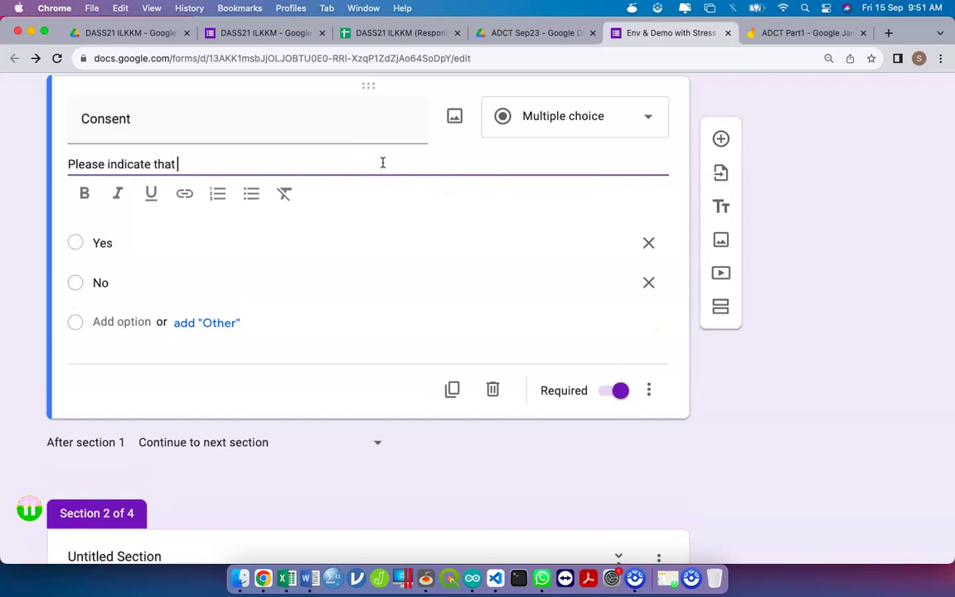
{"action": "type", "text": "you agree to join our "}
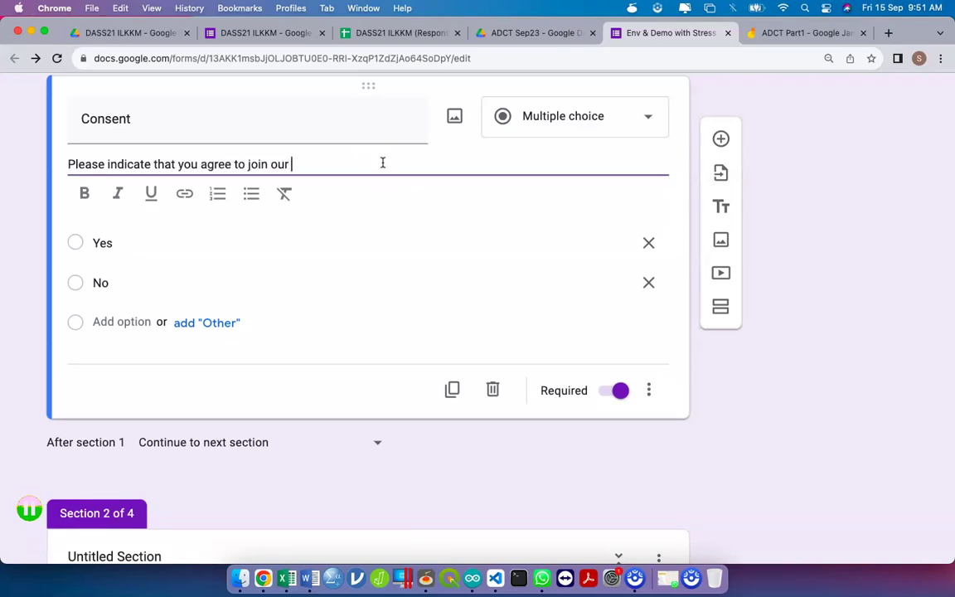
{"action": "type", "text": "study. based on the above statement. I am agree to partc"}
{"action": "key", "text": "BackSpace"}
{"action": "type", "text": "icipate."}
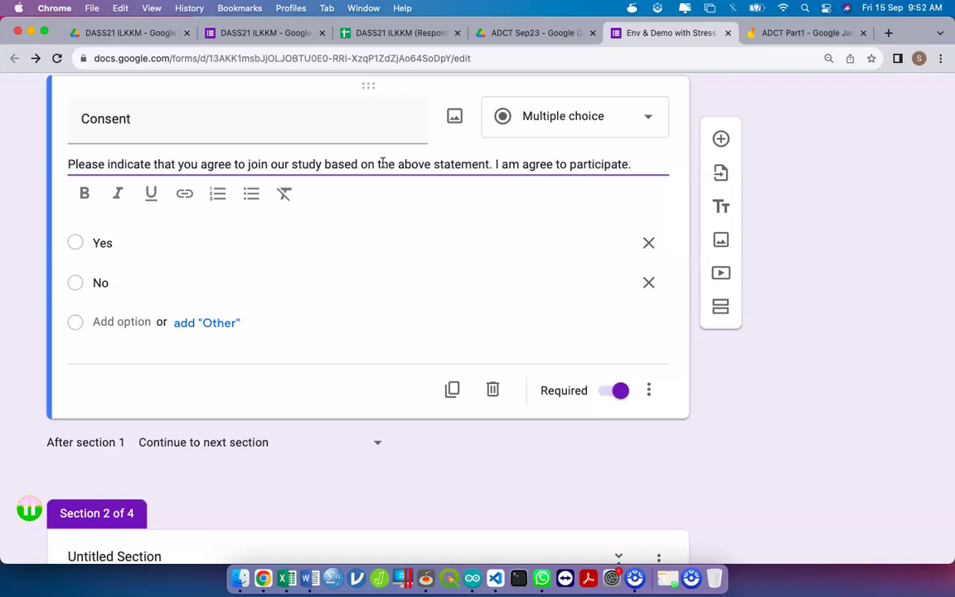
Start the form description under the form title with the line "This study aim to ...."
{"action": "scroll", "coordinate": [412, 234], "scroll_direction": "up", "scroll_amount": 4}
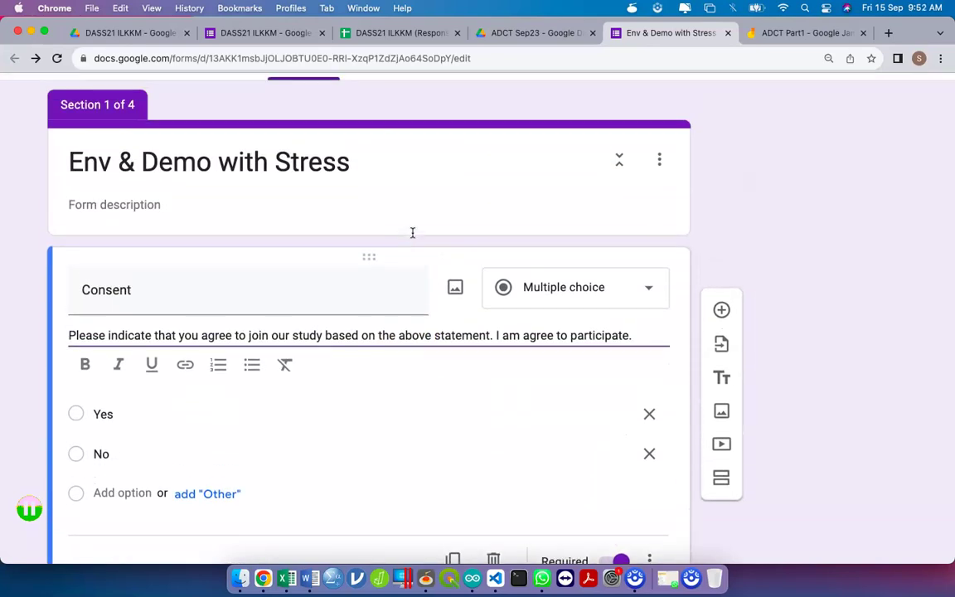
{"action": "scroll", "coordinate": [412, 233], "scroll_direction": "up", "scroll_amount": 1}
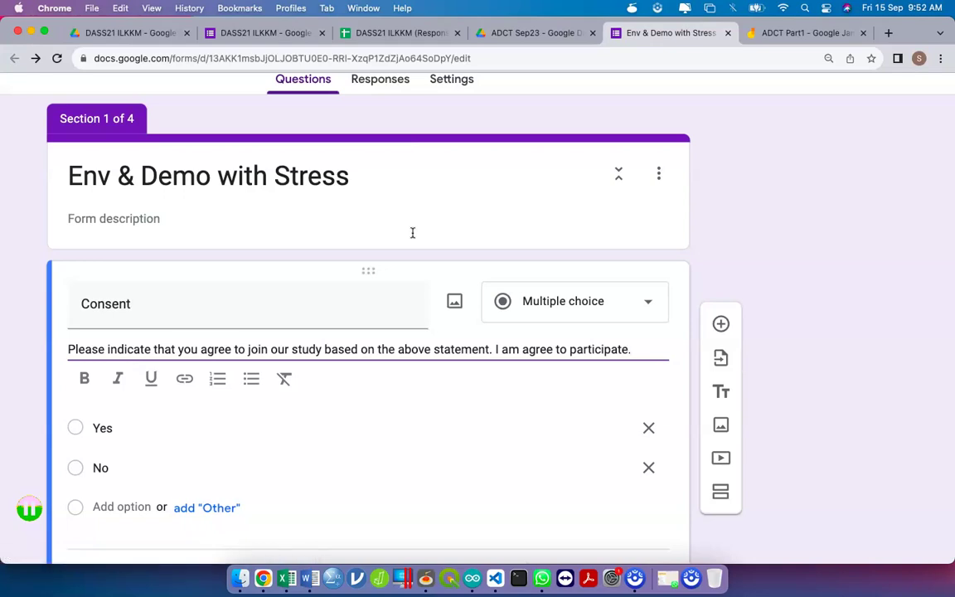
{"action": "left_click", "coordinate": [168, 213]}
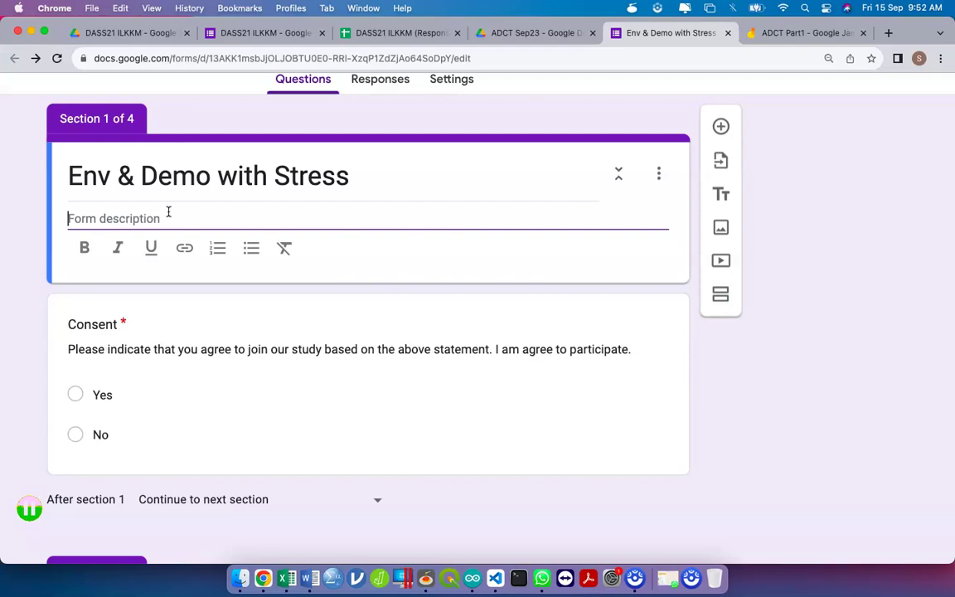
{"action": "type", "text": "This tsud"}
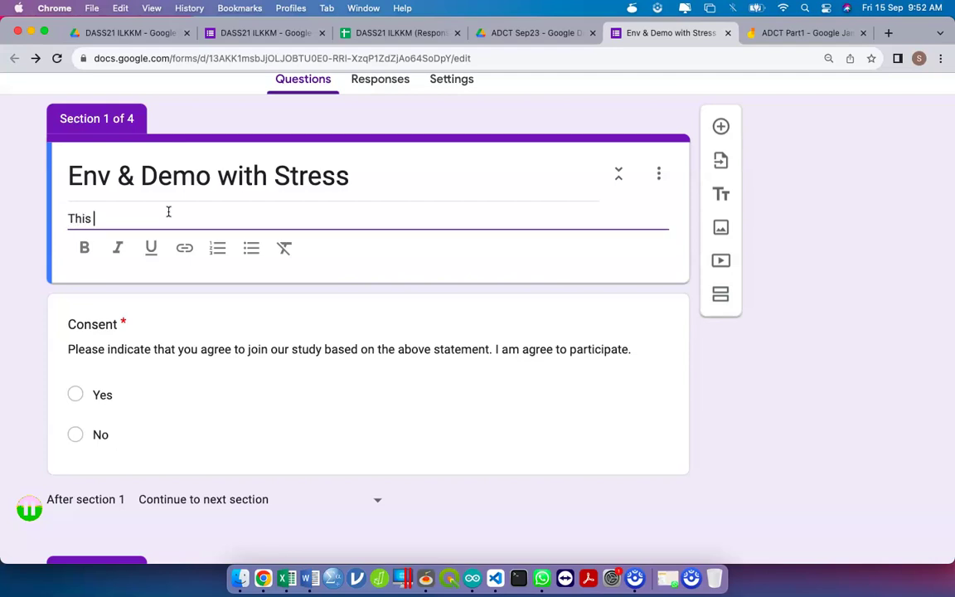
{"action": "key", "text": "BackSpace"}
{"action": "key", "text": "BackSpace"}
{"action": "key", "text": "BackSpace"}
{"action": "key", "text": "BackSpace"}
{"action": "type", "text": "study aim to ..."}
Below a blank line, add "The consent form can be found here. The PIS are made available here" to the form description
{"action": "key", "text": "Return"}
{"action": "key", "text": "Return"}
{"action": "type", "text": "T"}
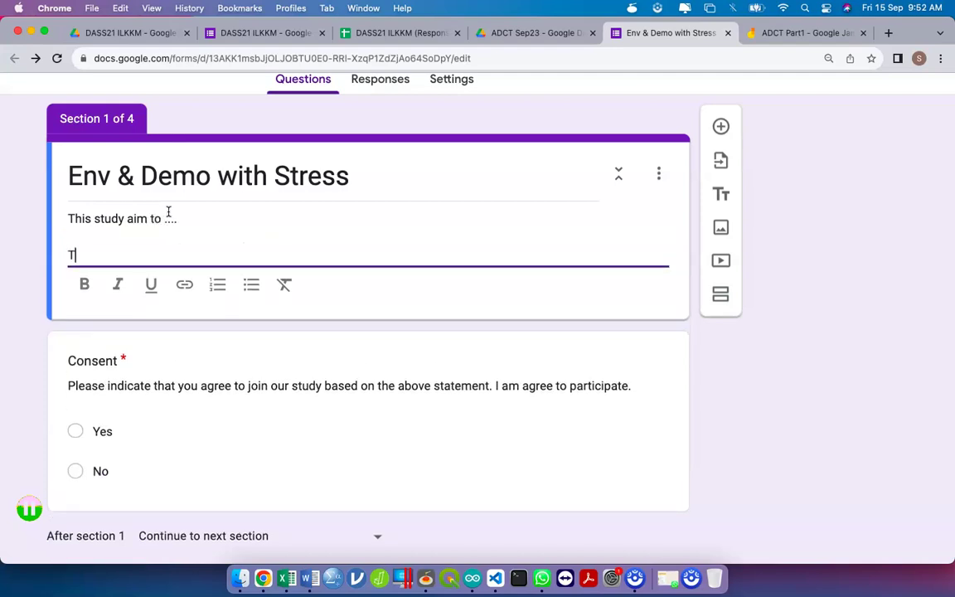
{"action": "type", "text": "he consent form is"}
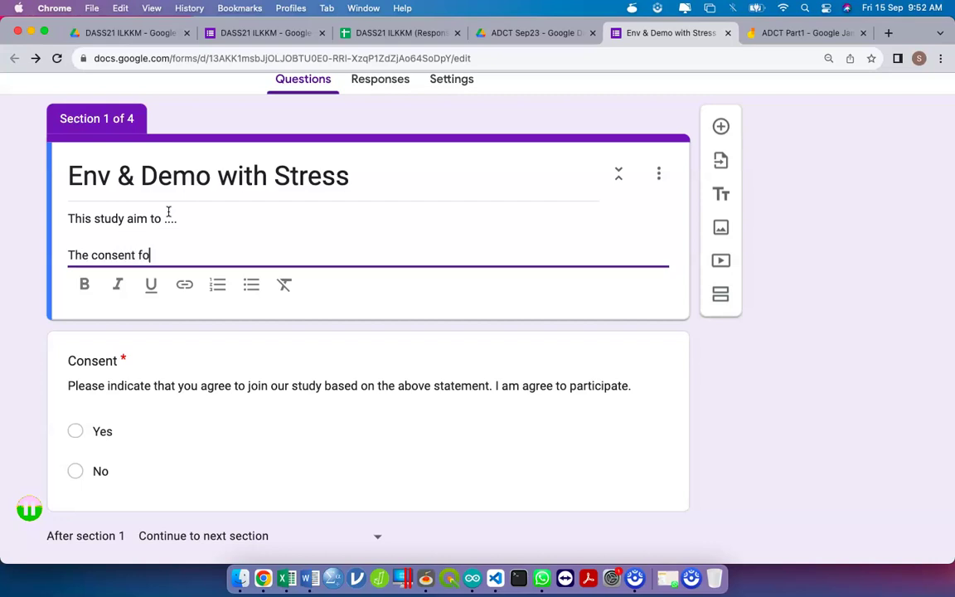
{"action": "key", "text": "BackSpace"}
{"action": "key", "text": "BackSpace"}
{"action": "key", "text": "BackSpace"}
{"action": "type", "text": "can be "}
{"action": "type", "text": "found her"}
{"action": "type", "text": "e. The PIS "}
{"action": "type", "text": "w"}
{"action": "key", "text": "BackSpace"}
{"action": "type", "text": "are made availabe"}
{"action": "key", "text": "BackSpace"}
{"action": "type", "text": "le here"}
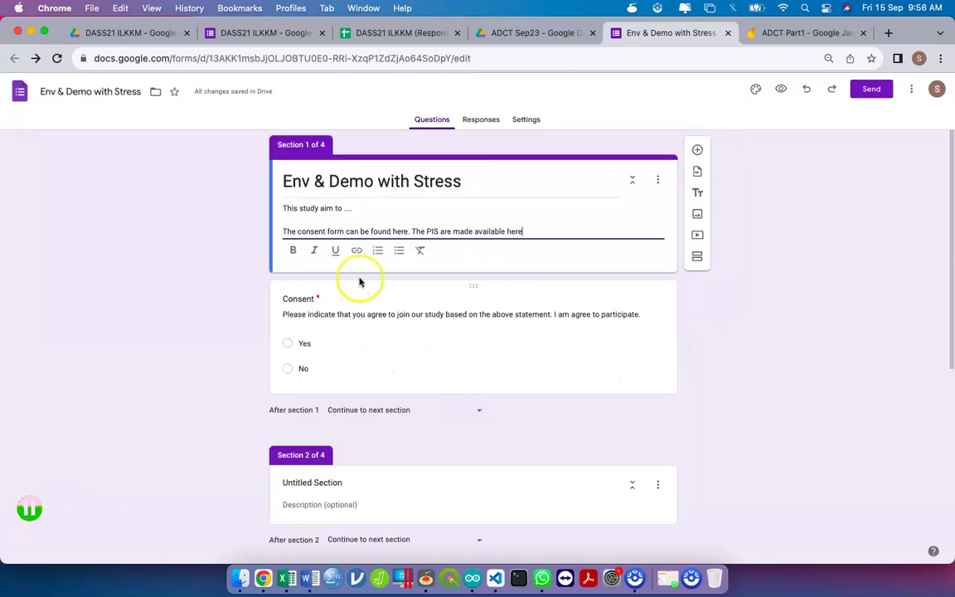
{"action": "triple_click", "coordinate": [416, 231]}
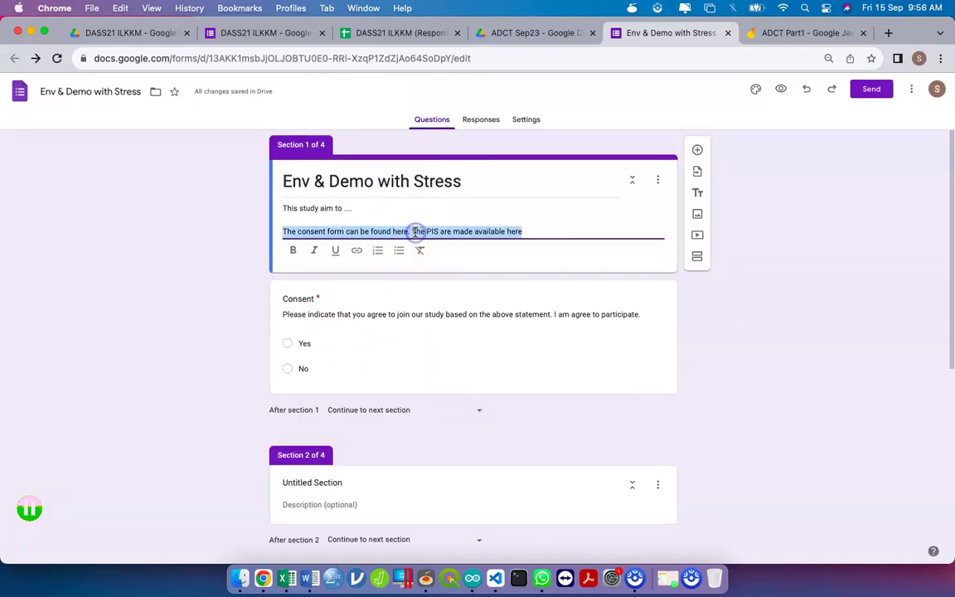
{"action": "left_click", "coordinate": [541, 230]}
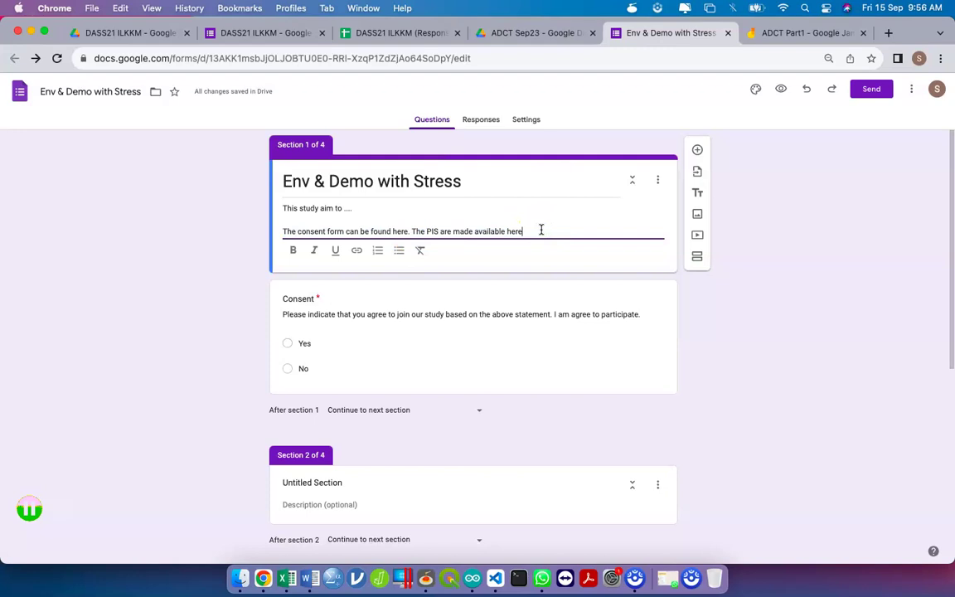
{"action": "double_click", "coordinate": [516, 231]}
{"action": "triple_click", "coordinate": [514, 231]}
{"action": "double_click", "coordinate": [514, 232]}
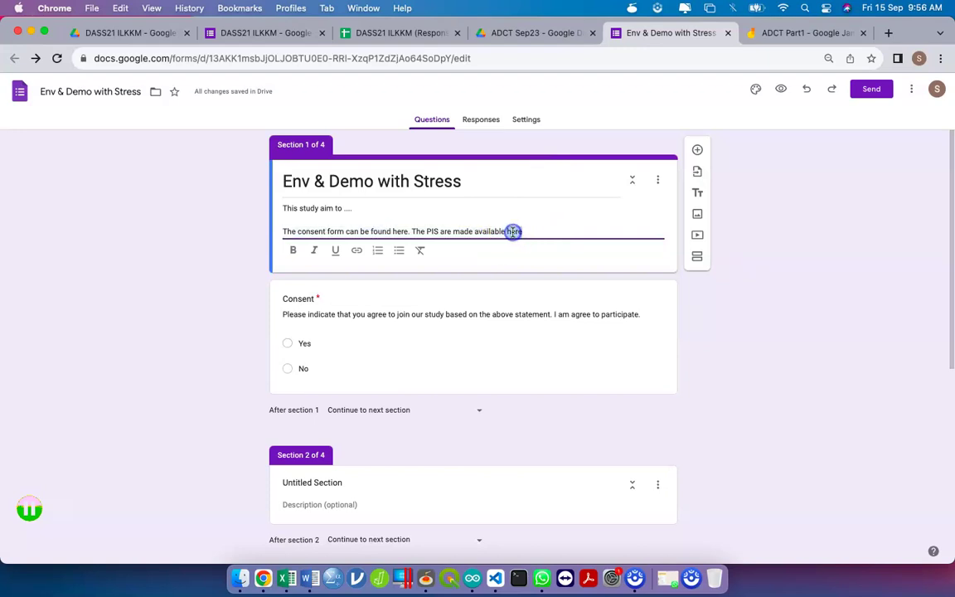
{"action": "left_click", "coordinate": [358, 252]}
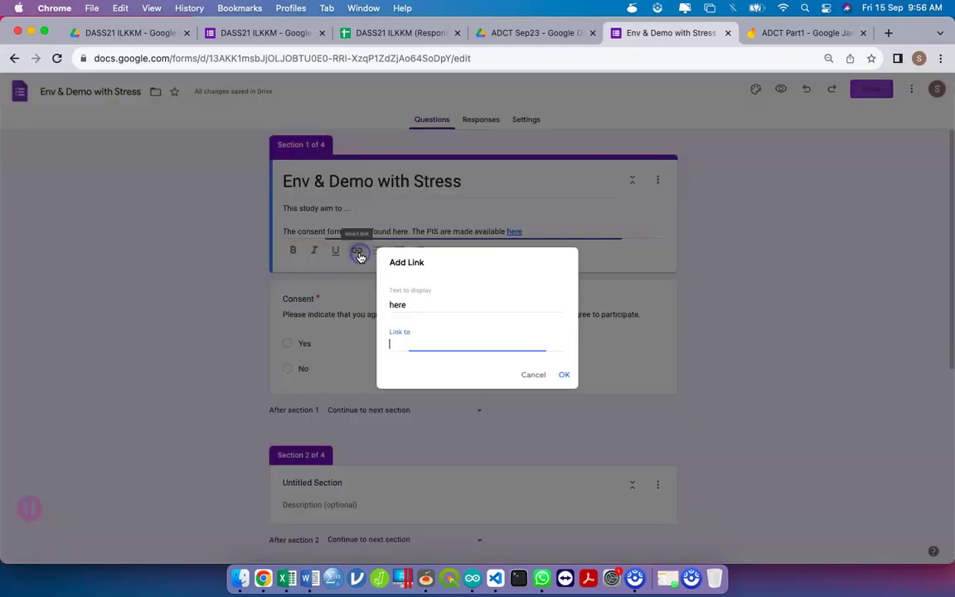
{"action": "left_click", "coordinate": [427, 346]}
{"action": "type", "text": "https://"}
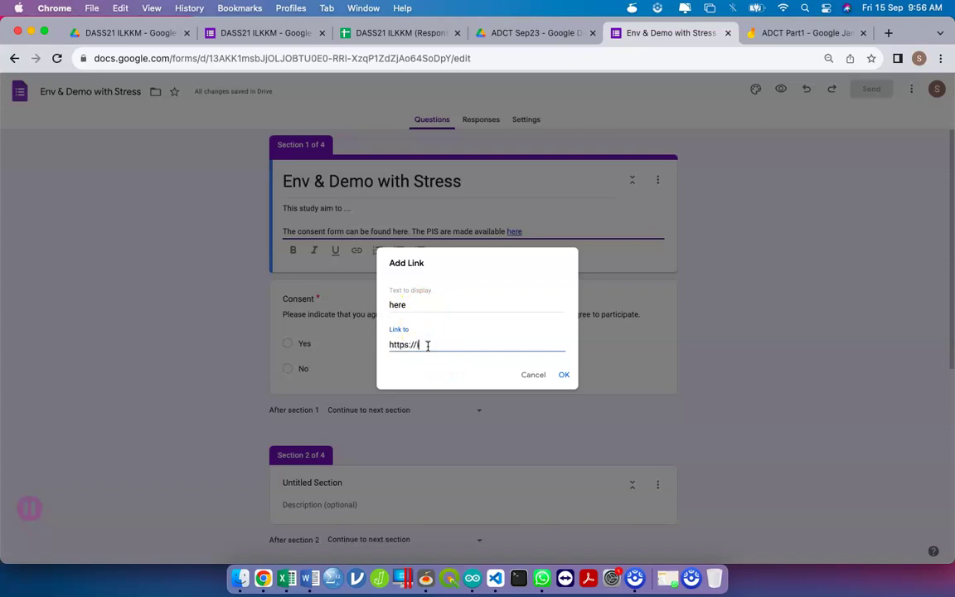
{"action": "type", "text": "ibes.ilkkm"}
{"action": "key", "text": "BackSpace"}
{"action": "key", "text": "BackSpace"}
{"action": "key", "text": "BackSpace"}
{"action": "type", "text": "ilkkmsb.edu.my"}
{"action": "left_click", "coordinate": [476, 367]}
{"action": "left_click", "coordinate": [564, 374]}
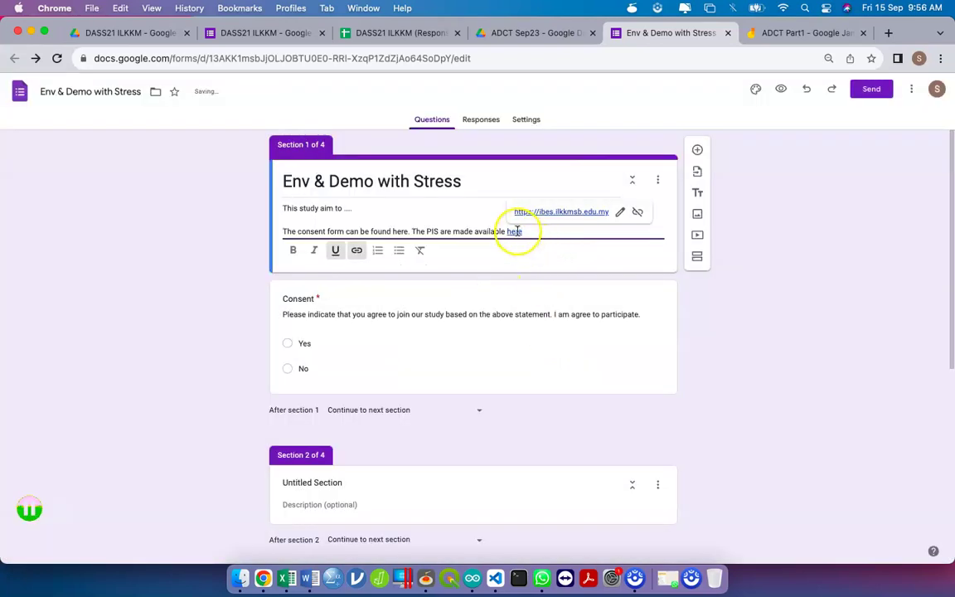
{"action": "left_click", "coordinate": [572, 277]}
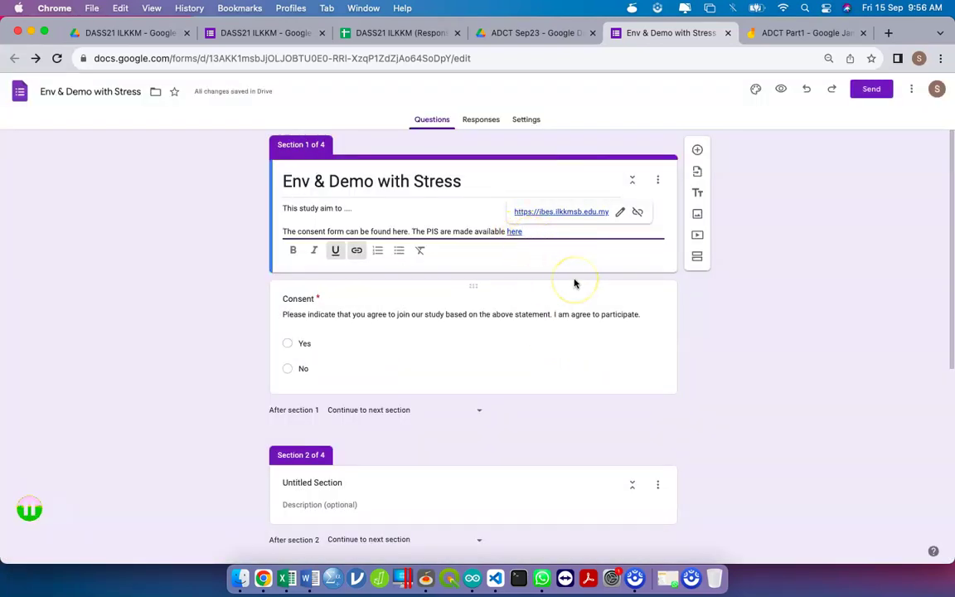
{"action": "left_click", "coordinate": [512, 244]}
{"action": "left_click", "coordinate": [744, 305]}
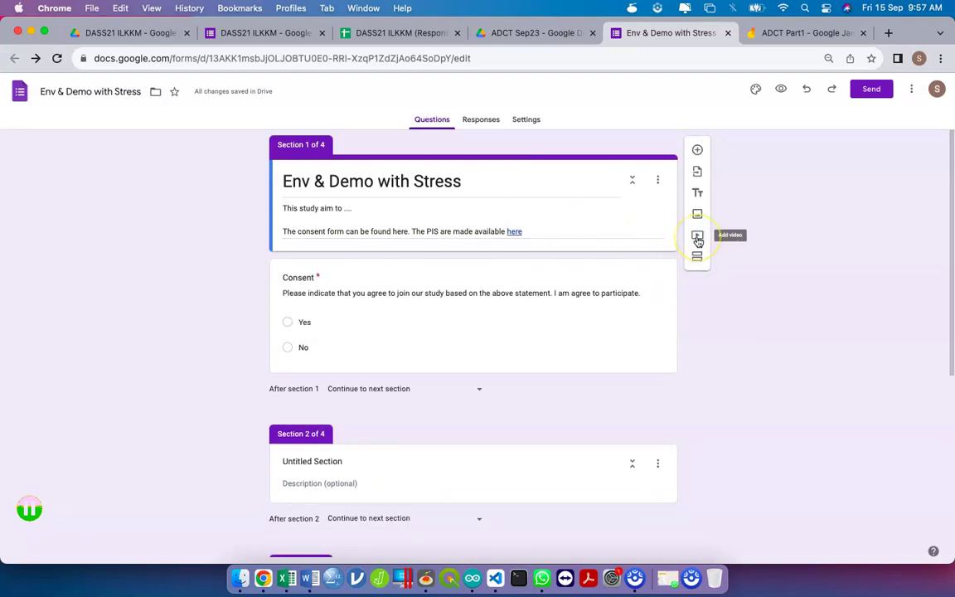
{"action": "triple_click", "coordinate": [614, 231]}
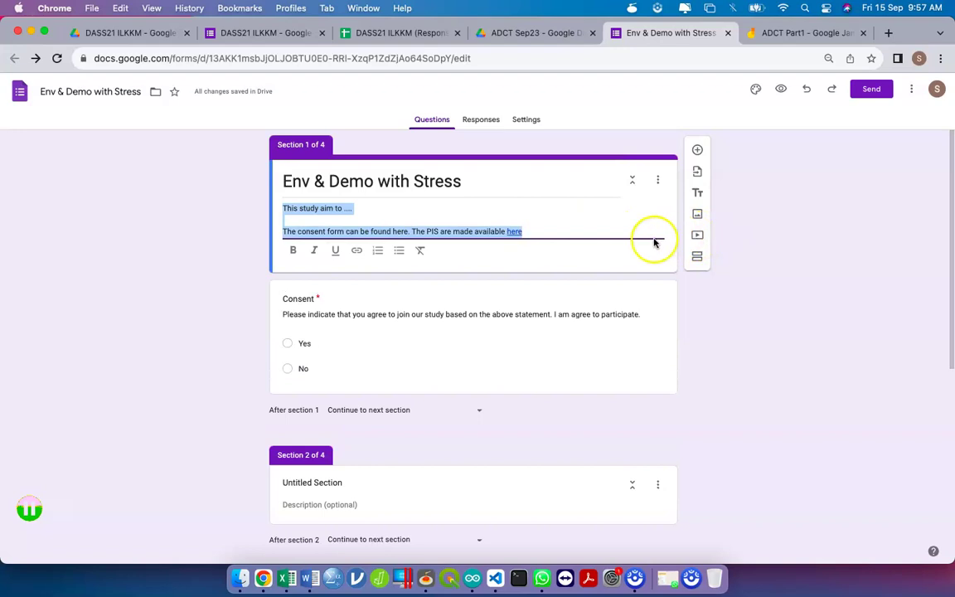
{"action": "left_click", "coordinate": [597, 229]}
{"action": "left_click", "coordinate": [697, 236]}
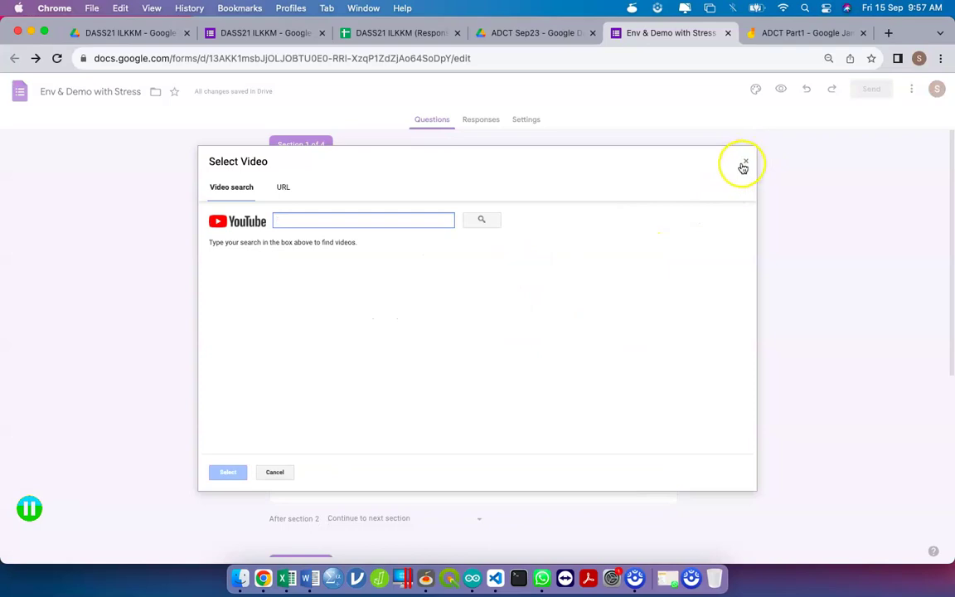
{"action": "left_click", "coordinate": [746, 162]}
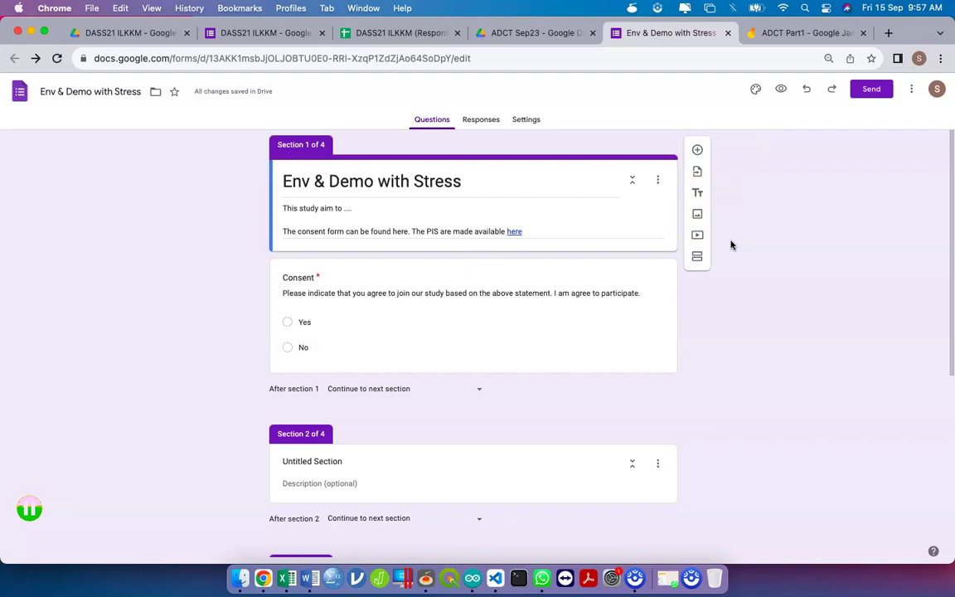
{"action": "left_click", "coordinate": [734, 269]}
Enable going to a section based on the answer for the Consent question
{"action": "triple_click", "coordinate": [319, 287]}
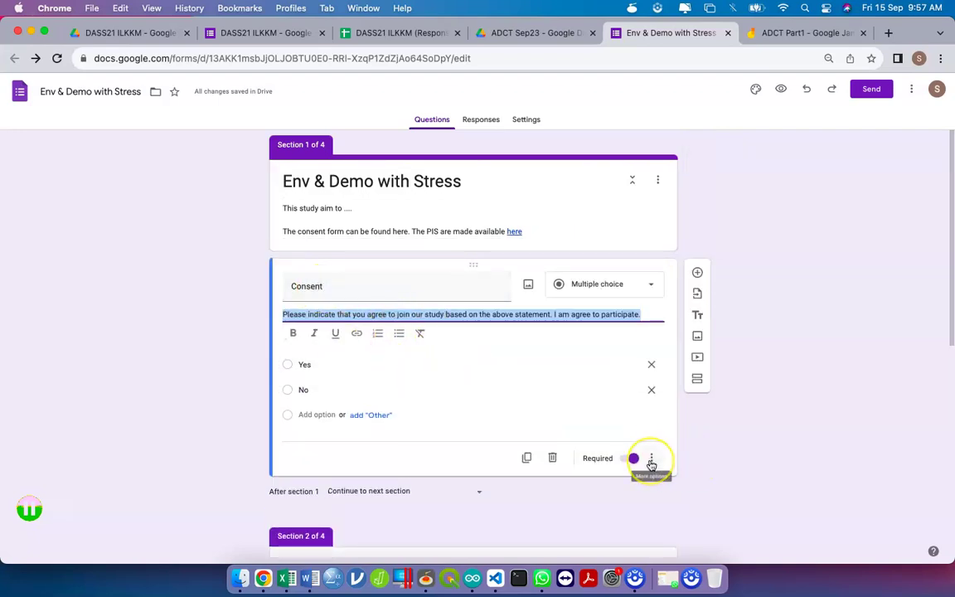
{"action": "scroll", "coordinate": [652, 464], "scroll_direction": "up", "scroll_amount": 5}
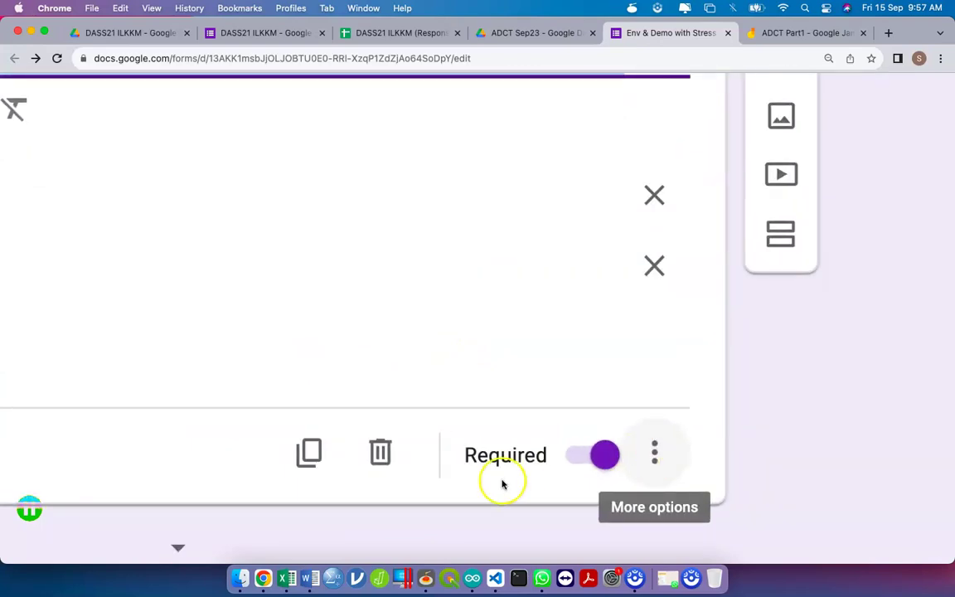
{"action": "left_click", "coordinate": [655, 463]}
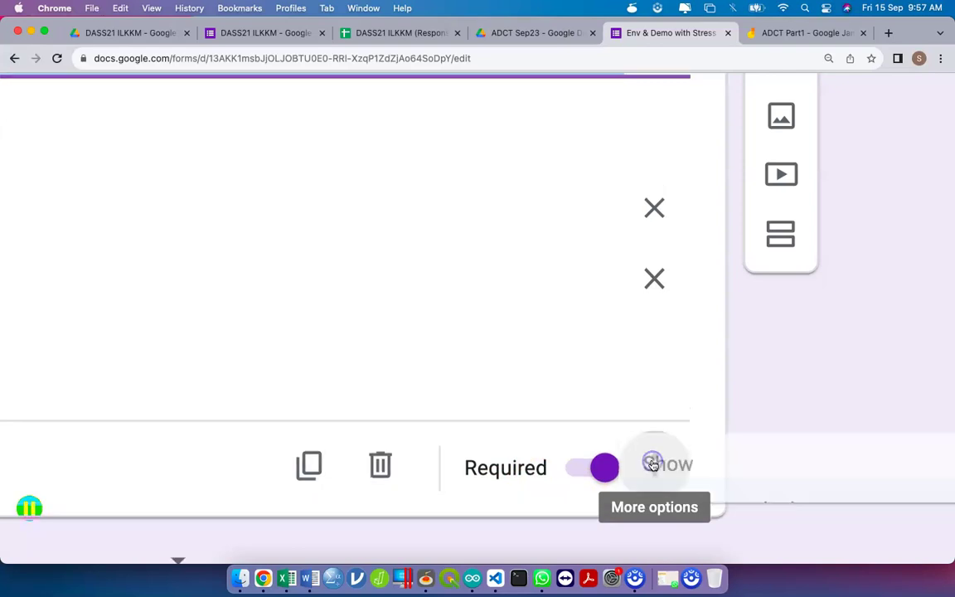
{"action": "scroll", "coordinate": [678, 447], "scroll_direction": "down", "scroll_amount": 5}
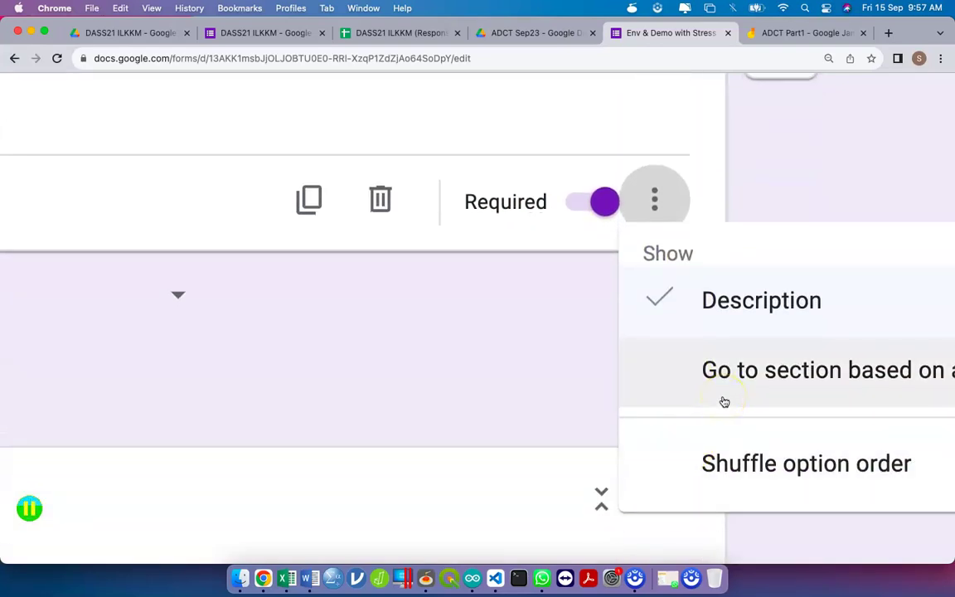
{"action": "scroll", "coordinate": [724, 402], "scroll_direction": "down", "scroll_amount": 5}
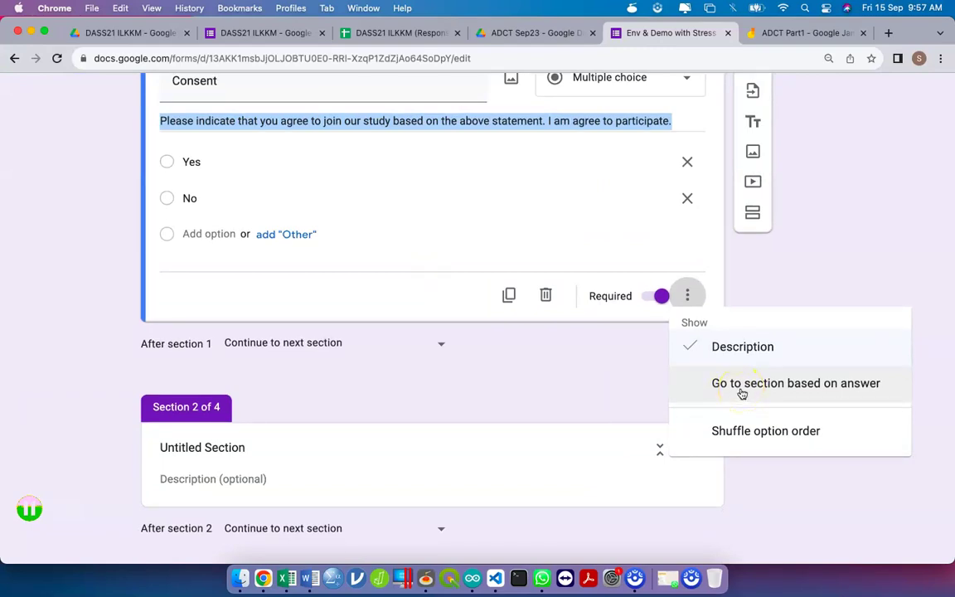
{"action": "left_click", "coordinate": [742, 390]}
{"action": "scroll", "coordinate": [742, 392], "scroll_direction": "up", "scroll_amount": 3}
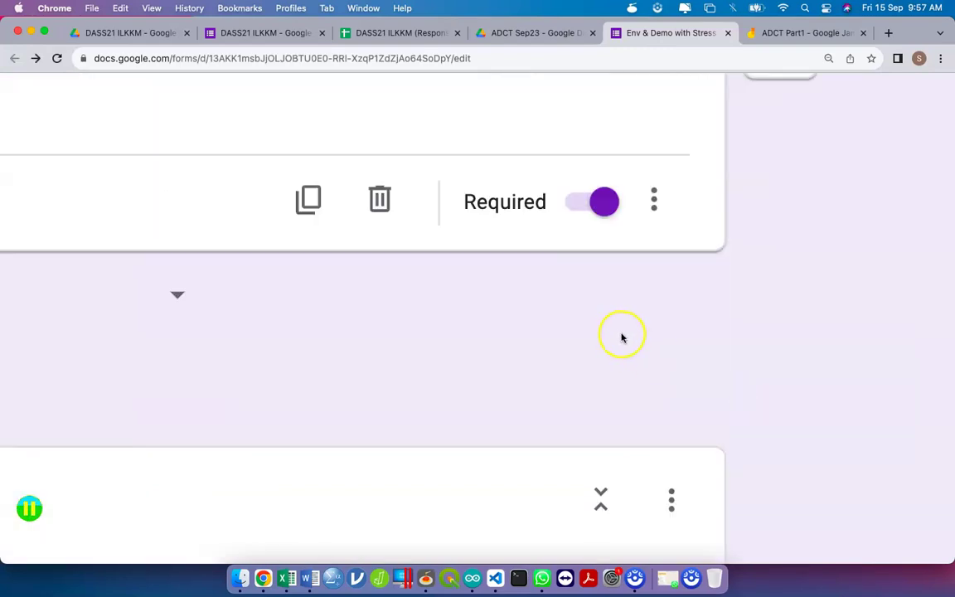
{"action": "scroll", "coordinate": [620, 335], "scroll_direction": "down", "scroll_amount": 5}
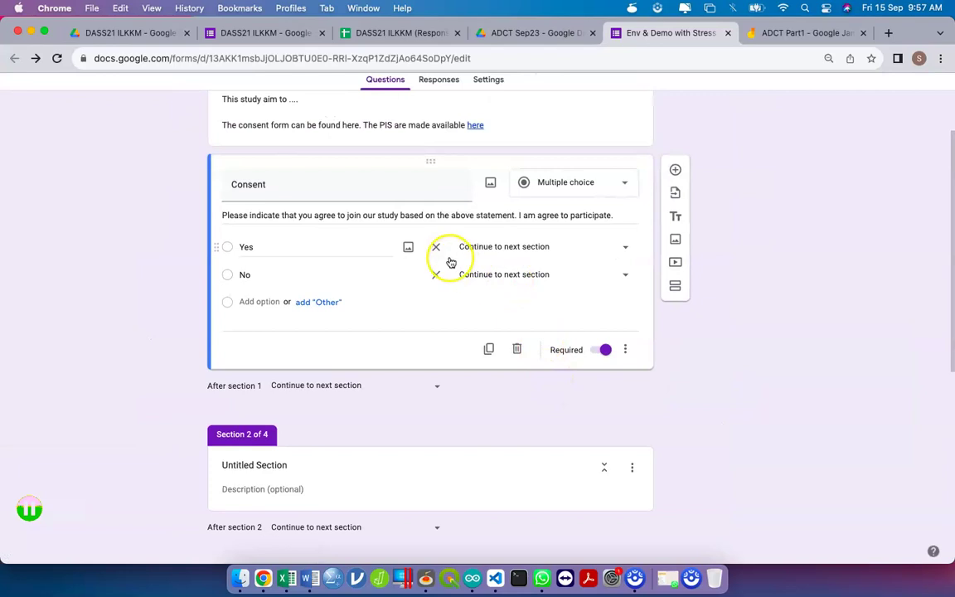
Route the Consent answer Yes to section 2 and the answer No to Submit form
{"action": "left_click", "coordinate": [258, 247]}
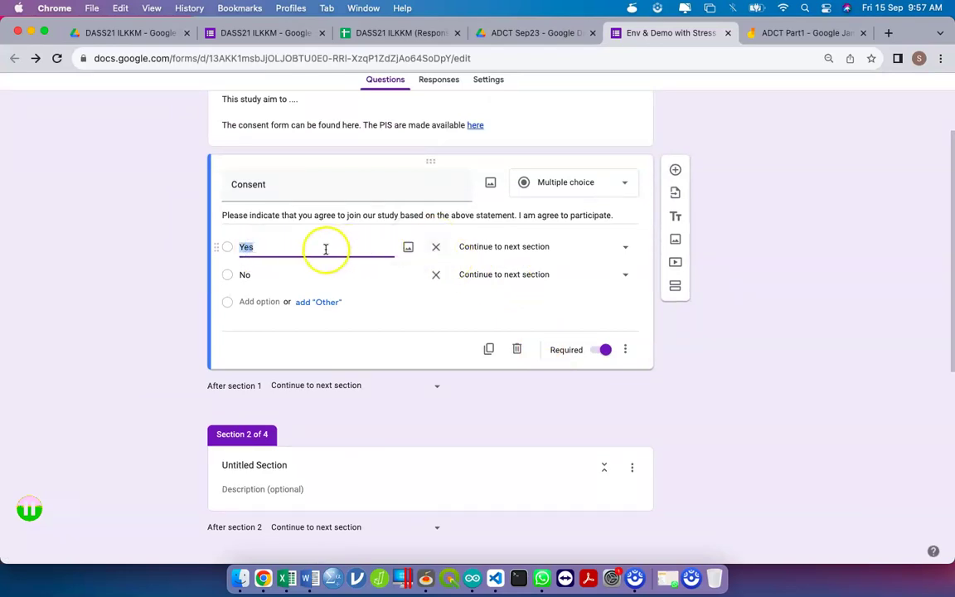
{"action": "left_click", "coordinate": [491, 249]}
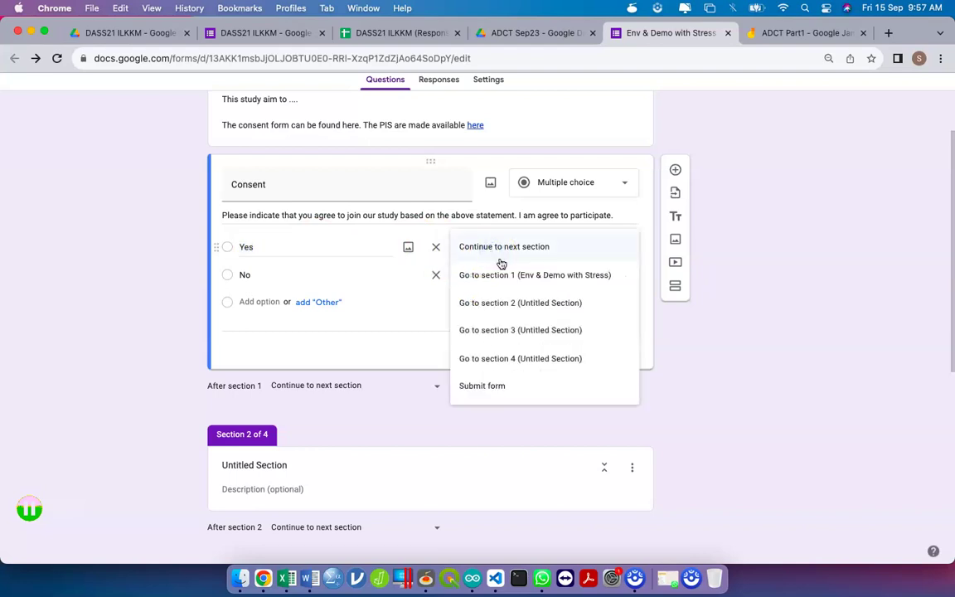
{"action": "left_click", "coordinate": [514, 303]}
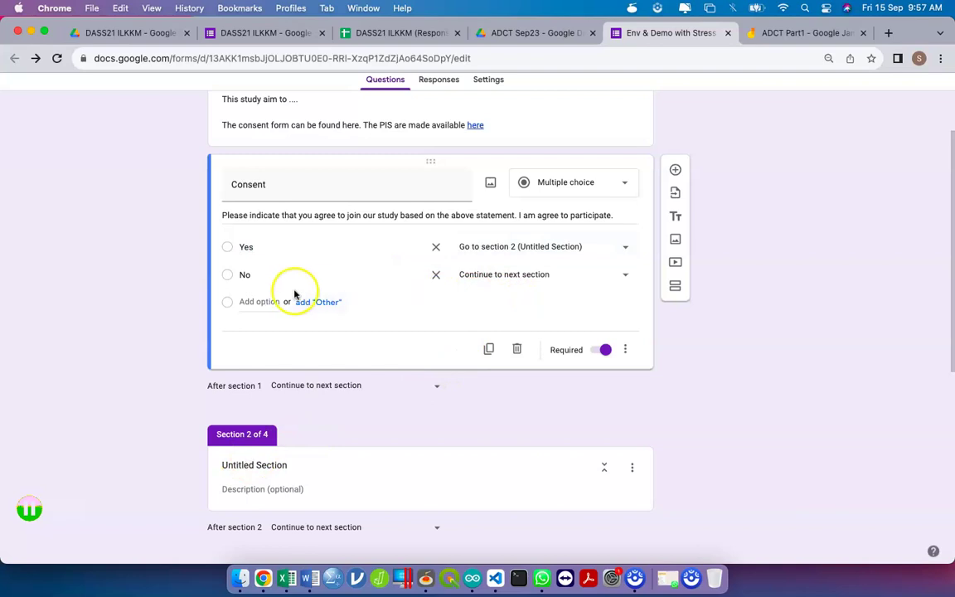
{"action": "left_click", "coordinate": [274, 275]}
{"action": "left_click", "coordinate": [470, 285]}
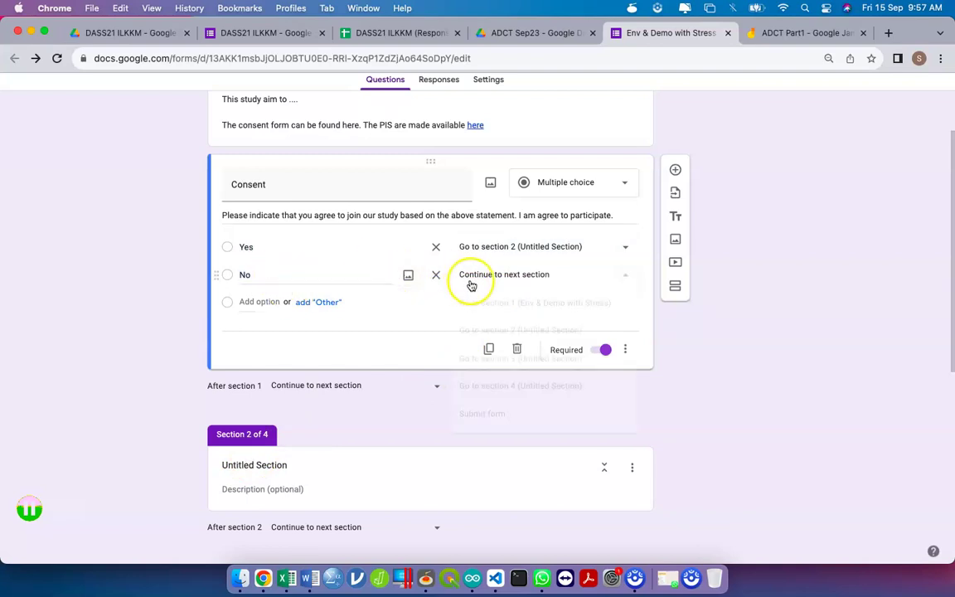
{"action": "left_click", "coordinate": [494, 414]}
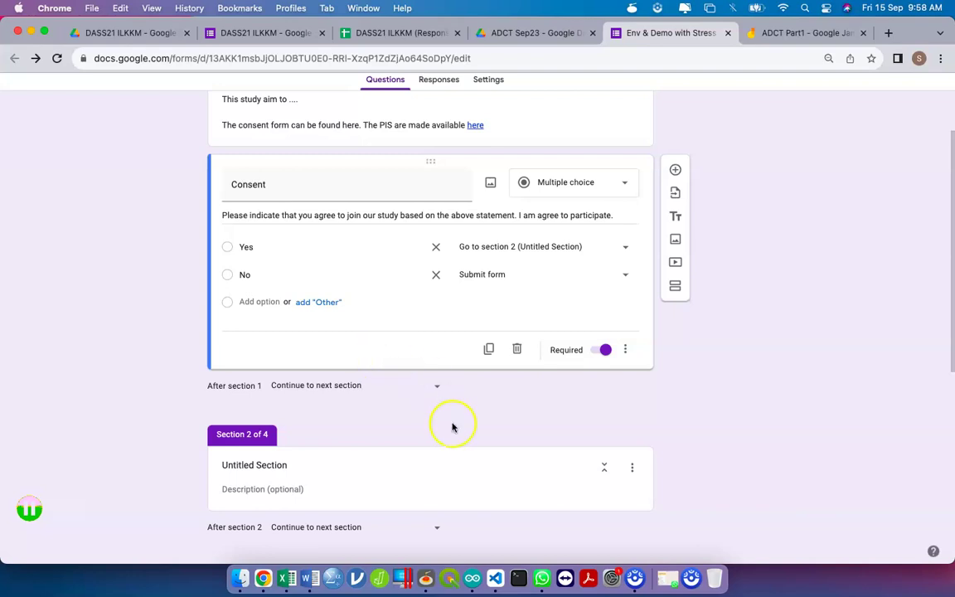
Title section 2 of the form "Demographic"
{"action": "left_click", "coordinate": [285, 466]}
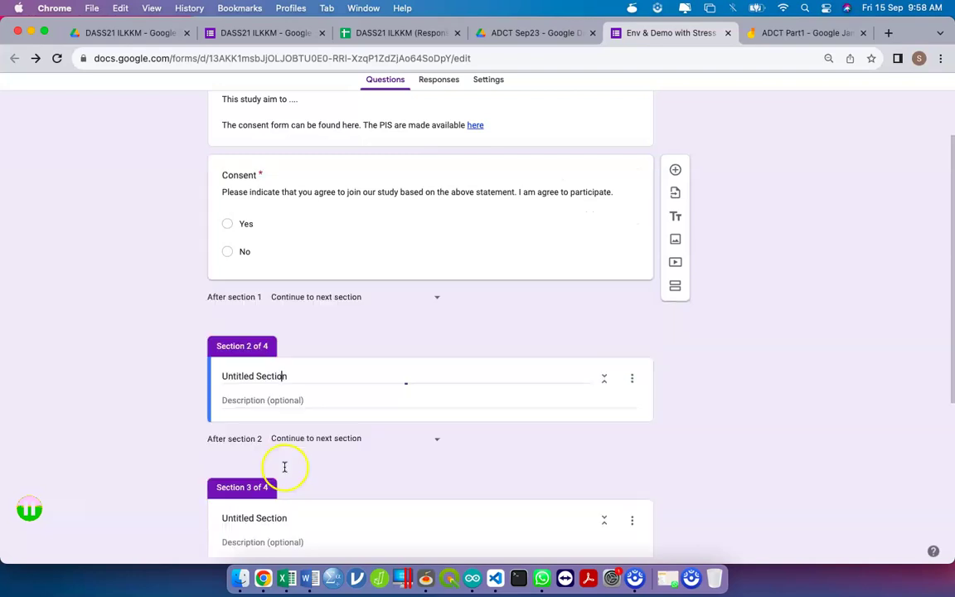
{"action": "triple_click", "coordinate": [308, 377]}
{"action": "type", "text": "Demograp"}
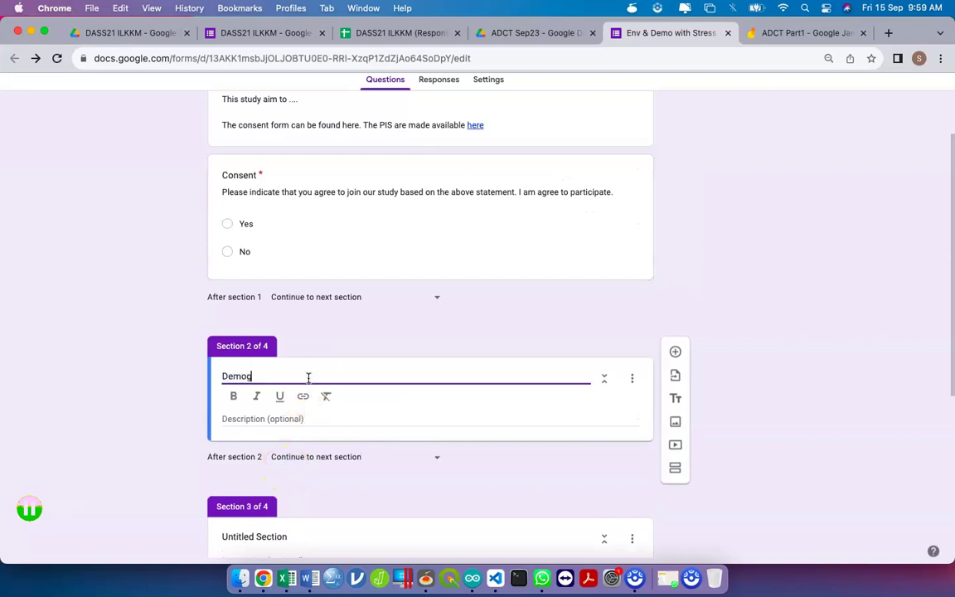
{"action": "type", "text": "hic"}
Title section 3 of the form "Environment"
{"action": "scroll", "coordinate": [316, 367], "scroll_direction": "down", "scroll_amount": 3}
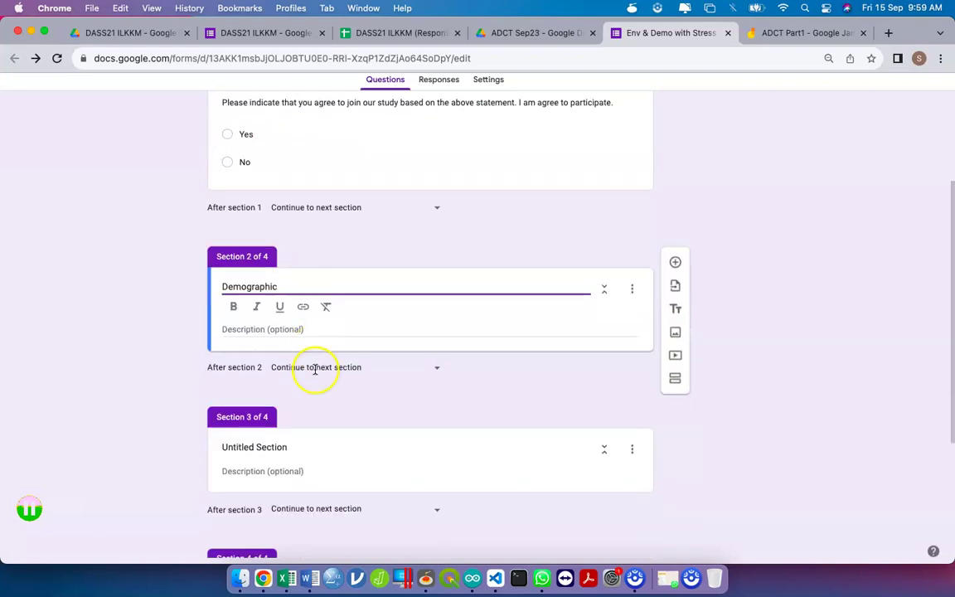
{"action": "left_click", "coordinate": [295, 417]}
{"action": "triple_click", "coordinate": [295, 417]}
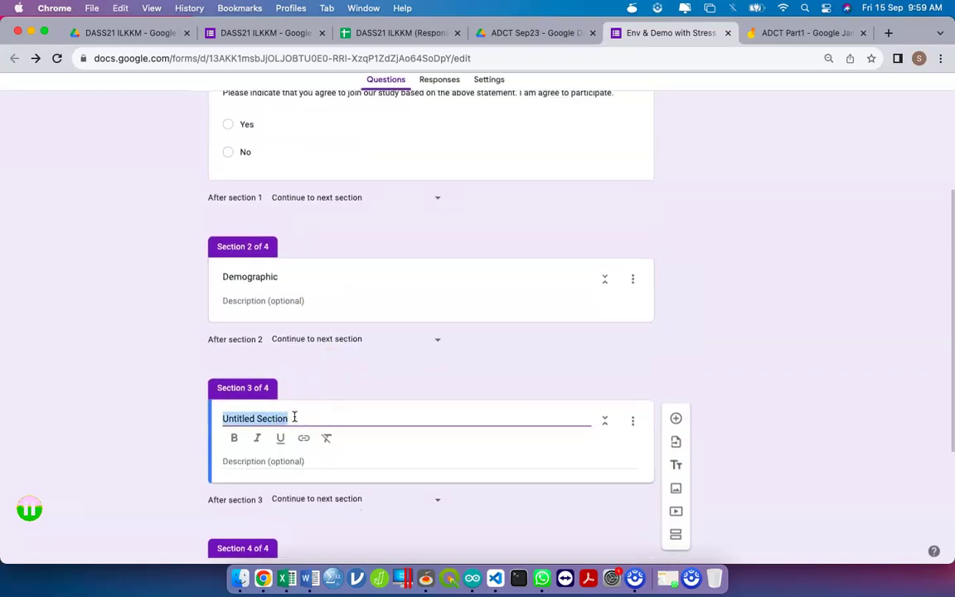
{"action": "type", "text": "Environment"}
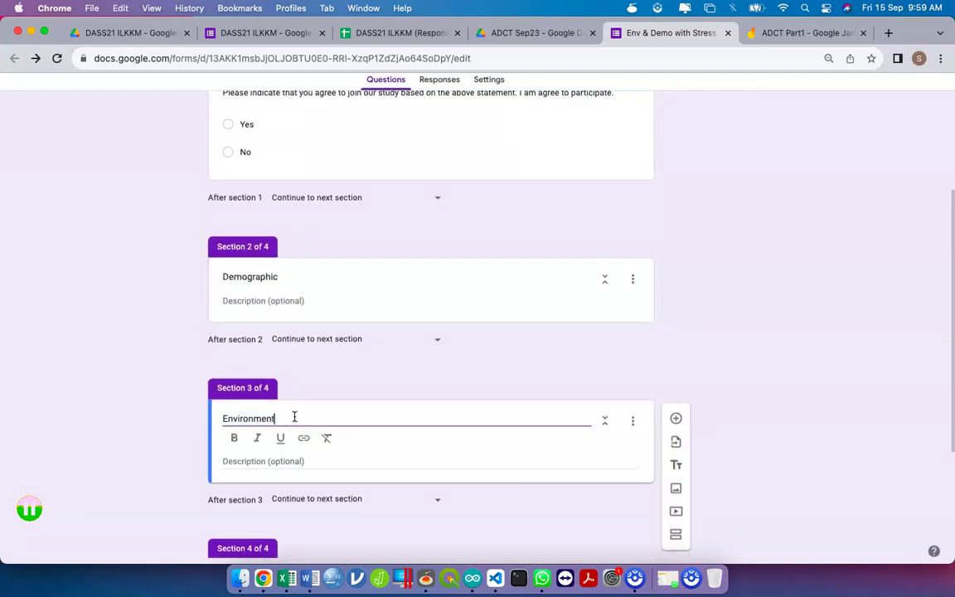
Title section 4 of the form "Stress Level"
{"action": "scroll", "coordinate": [294, 417], "scroll_direction": "down", "scroll_amount": 5}
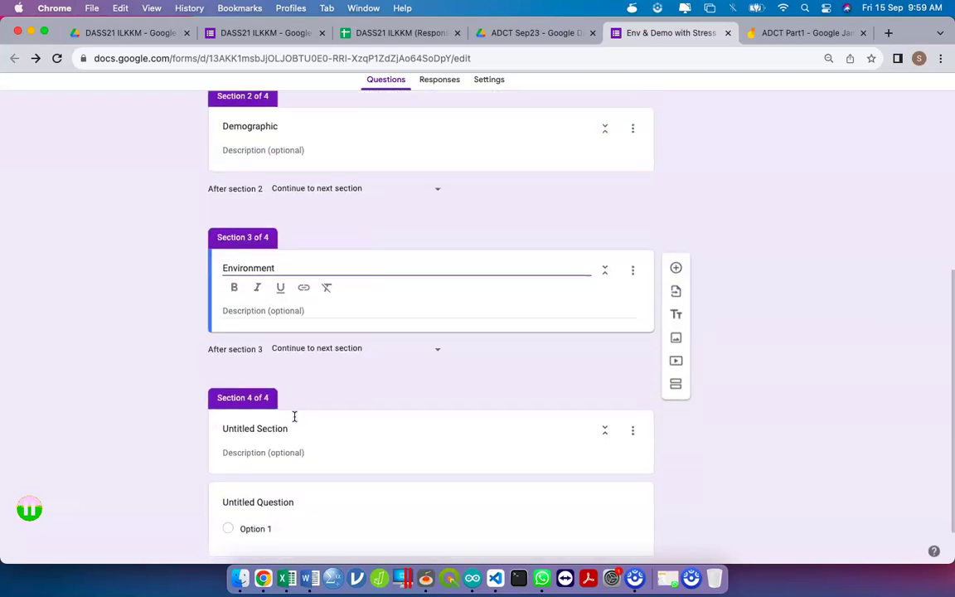
{"action": "left_click", "coordinate": [261, 397]}
{"action": "triple_click", "coordinate": [261, 397]}
{"action": "type", "text": "Stress Level"}
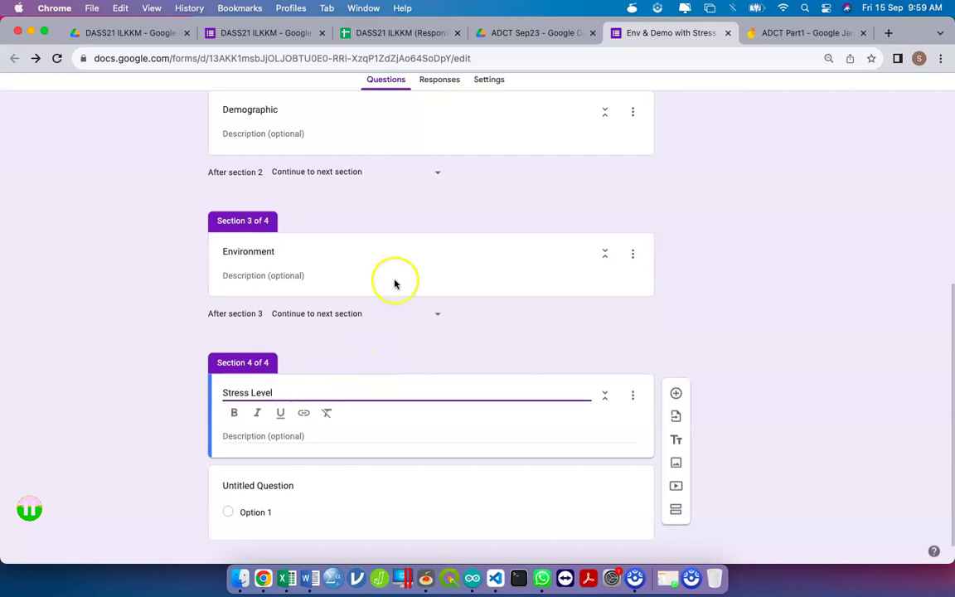
Add a new multiple-choice question titled "Gender" to the Demographic section
{"action": "scroll", "coordinate": [399, 269], "scroll_direction": "up", "scroll_amount": 8}
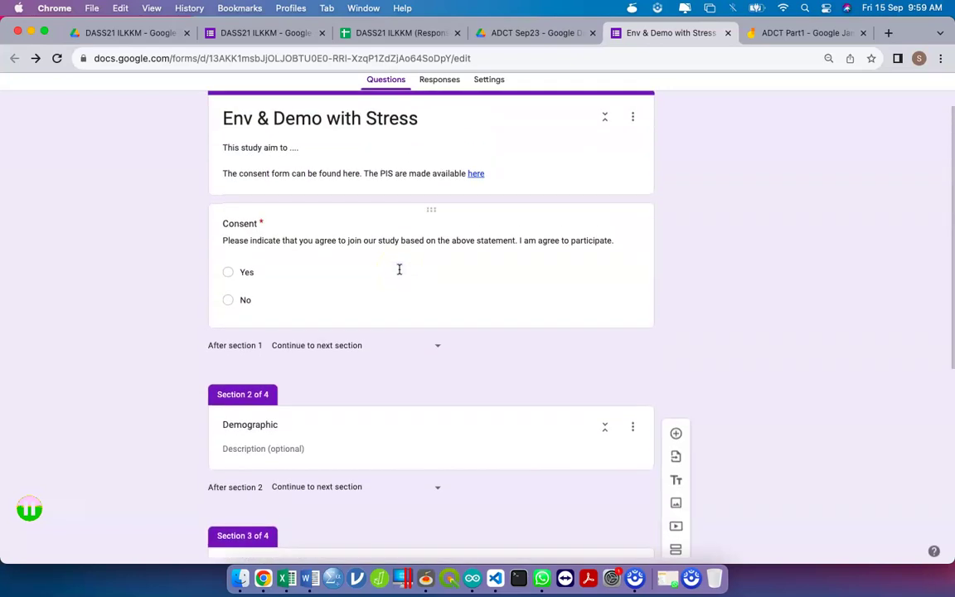
{"action": "scroll", "coordinate": [399, 270], "scroll_direction": "down", "scroll_amount": 7}
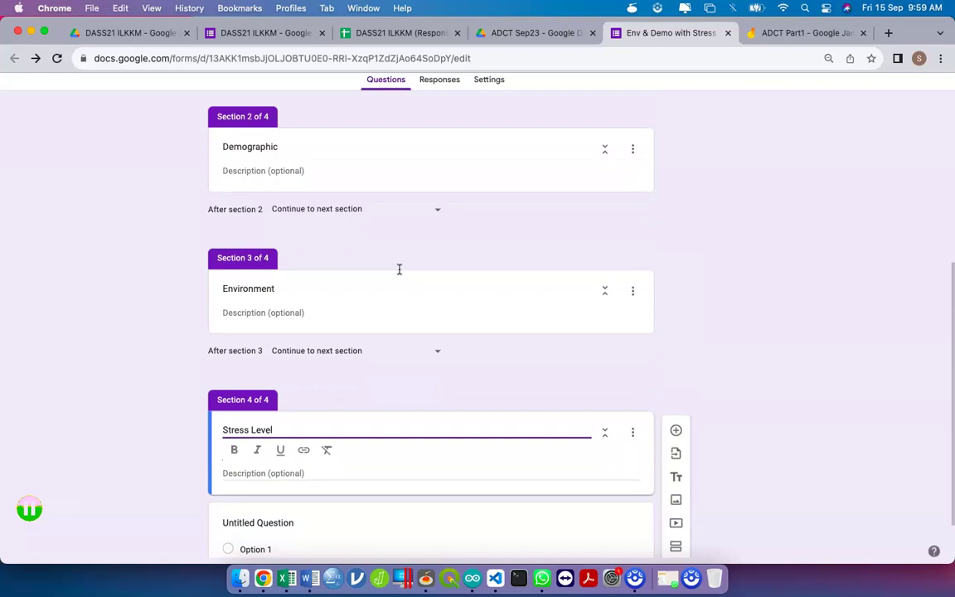
{"action": "scroll", "coordinate": [399, 270], "scroll_direction": "up", "scroll_amount": 5}
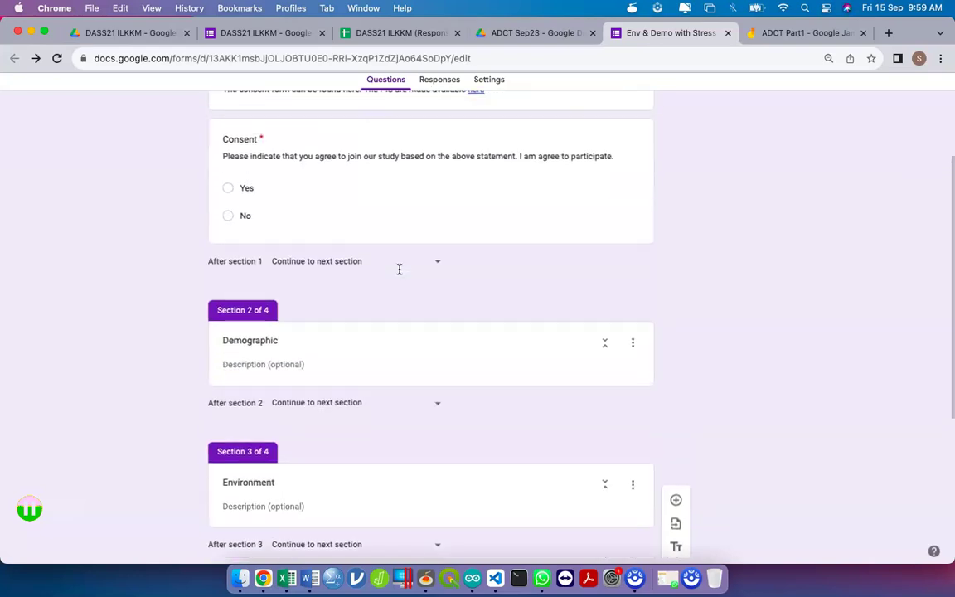
{"action": "scroll", "coordinate": [399, 269], "scroll_direction": "up", "scroll_amount": 2}
{"action": "scroll", "coordinate": [399, 270], "scroll_direction": "down", "scroll_amount": 1}
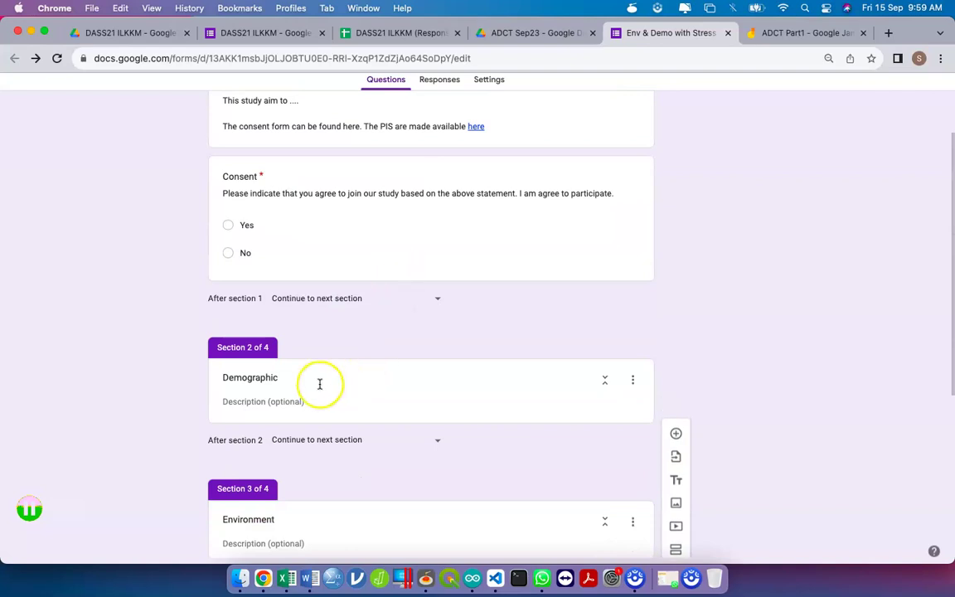
{"action": "left_click", "coordinate": [283, 401]}
{"action": "left_click", "coordinate": [319, 396]}
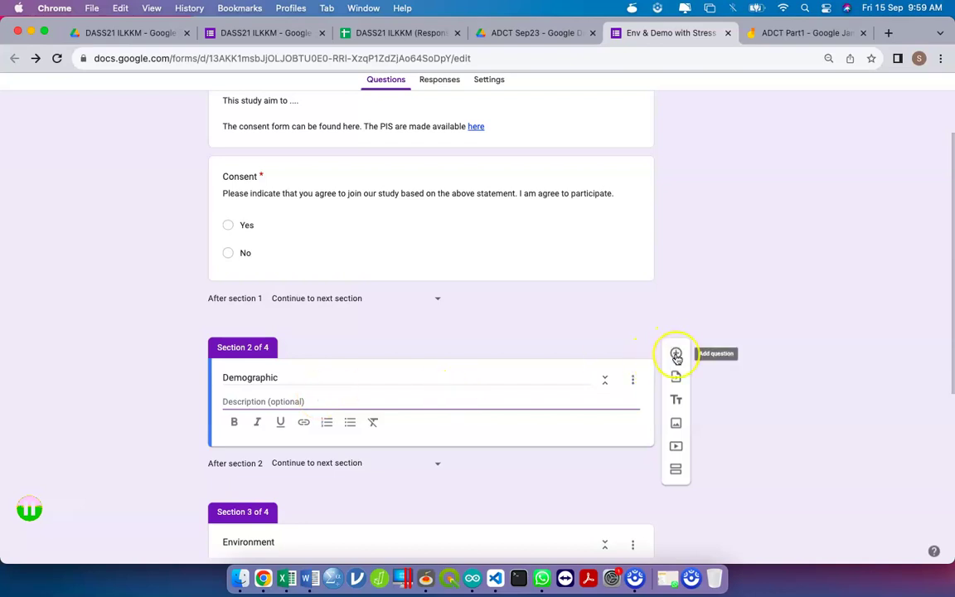
{"action": "scroll", "coordinate": [676, 357], "scroll_direction": "up", "scroll_amount": 5}
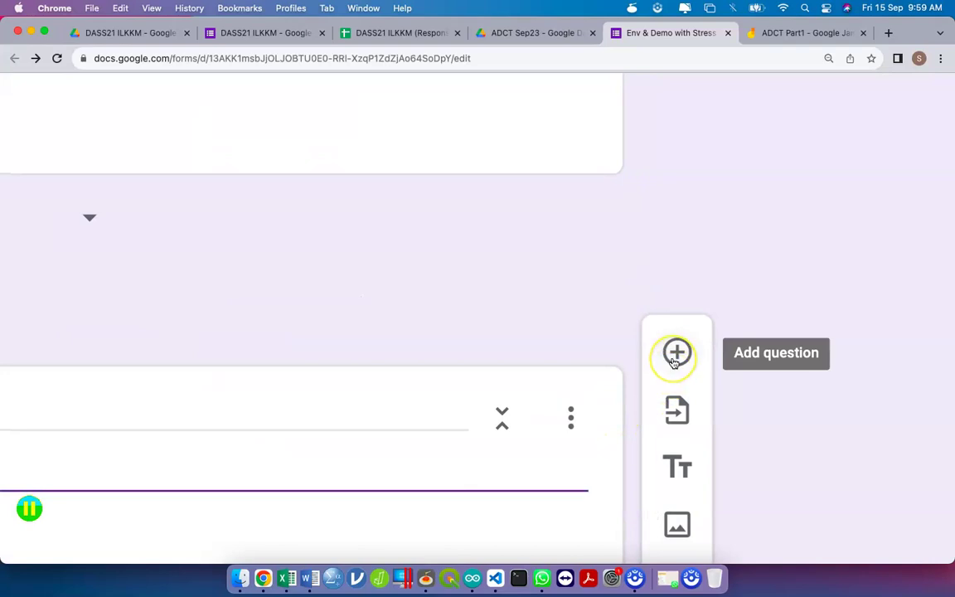
{"action": "scroll", "coordinate": [675, 359], "scroll_direction": "down", "scroll_amount": 5}
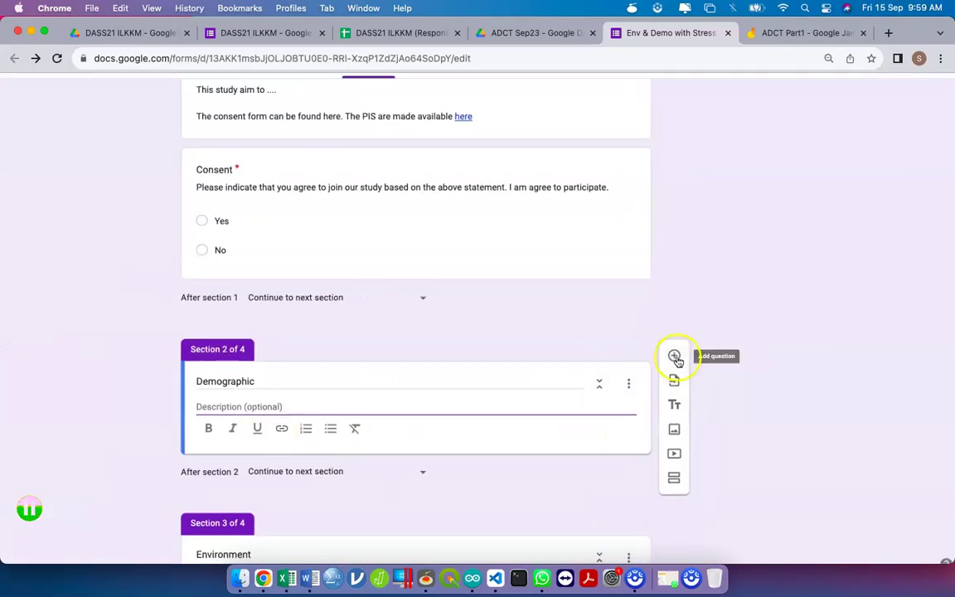
{"action": "left_click", "coordinate": [674, 357]}
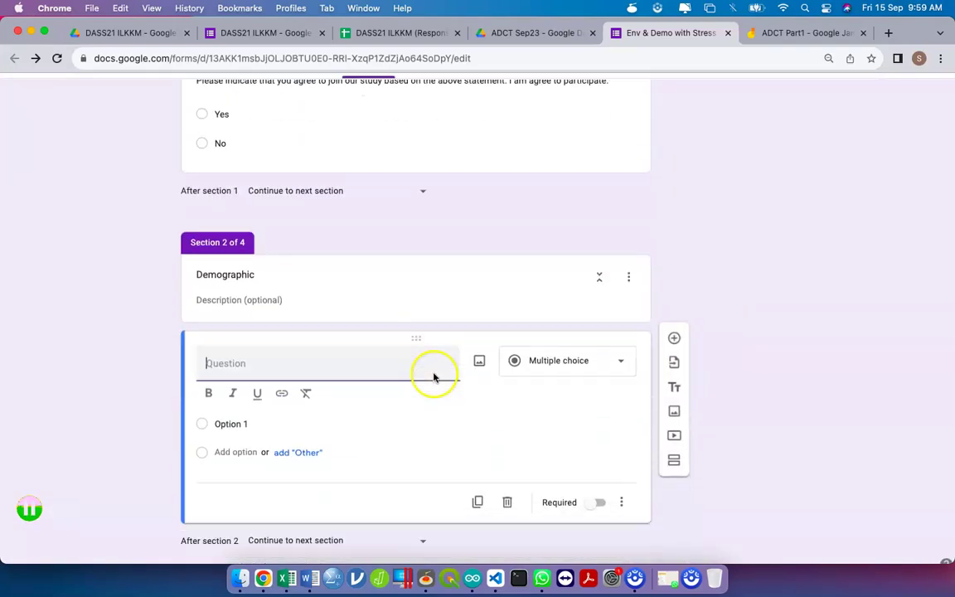
{"action": "type", "text": "Gender"}
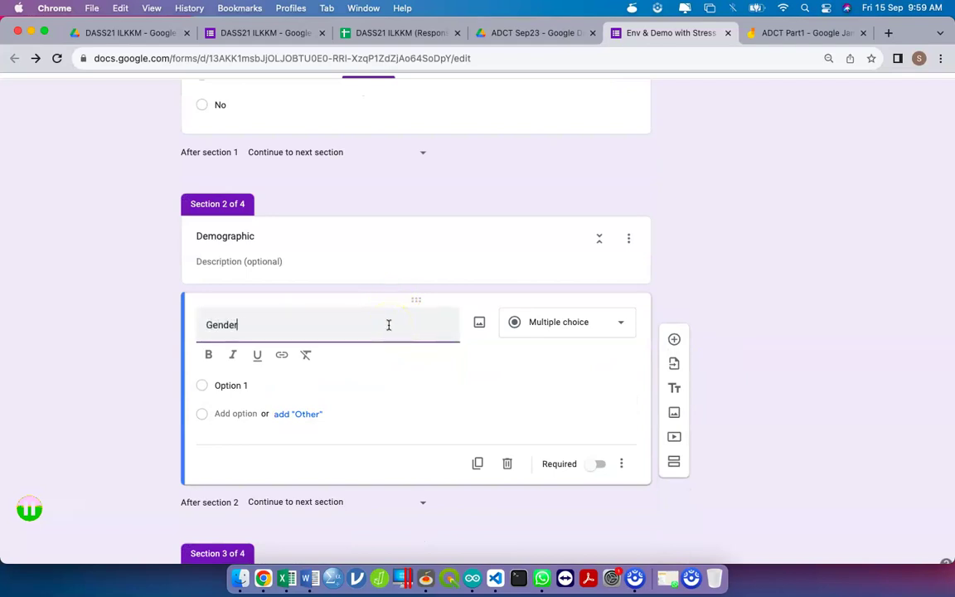
Give the Gender question the options "Male" and "Female" and make it required
{"action": "left_click", "coordinate": [602, 464]}
{"action": "left_click", "coordinate": [260, 360]}
{"action": "type", "text": "Mlae"}
{"action": "key", "text": "BackSpace"}
{"action": "key", "text": "BackSpace"}
{"action": "key", "text": "BackSpace"}
{"action": "type", "text": "ale"}
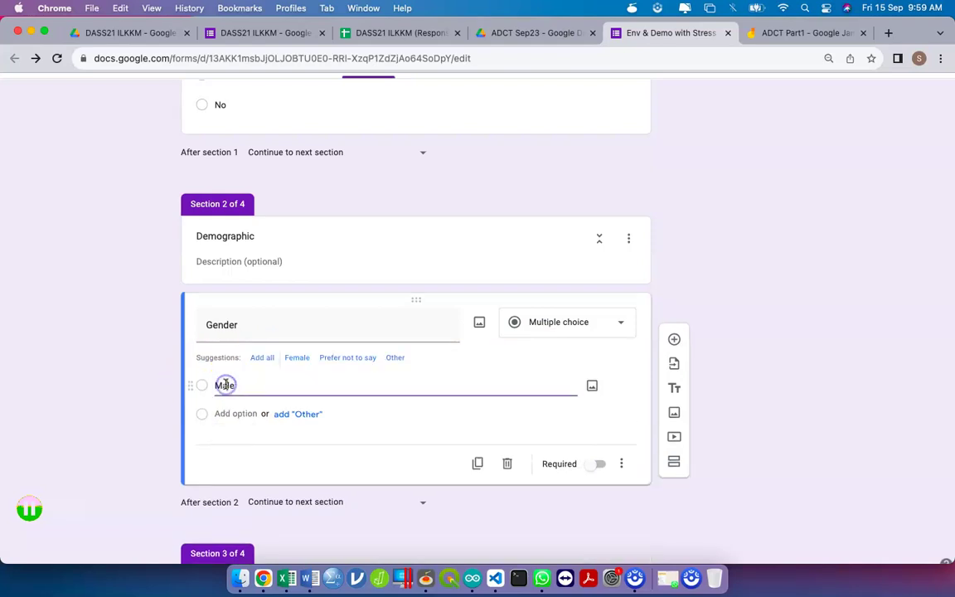
{"action": "left_click", "coordinate": [242, 416]}
{"action": "type", "text": "Female"}
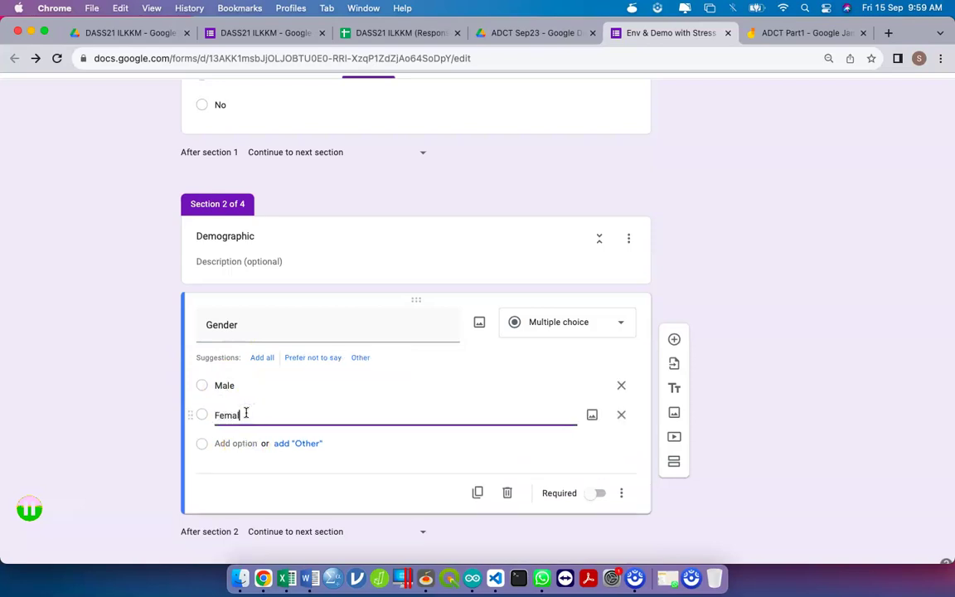
{"action": "left_click", "coordinate": [600, 494]}
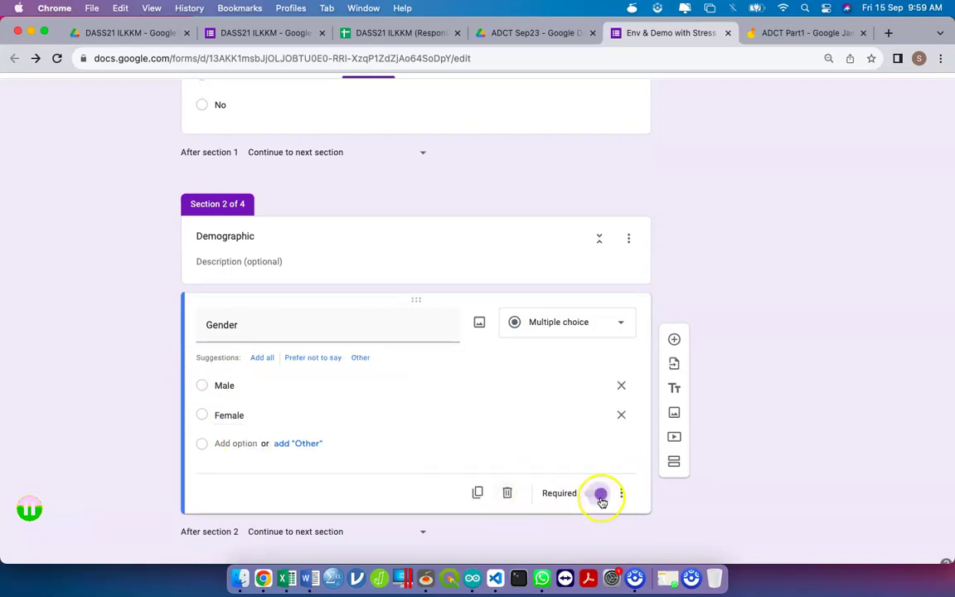
Duplicate the Gender question in the Demographic section and retitle the copy "Race"
{"action": "scroll", "coordinate": [602, 504], "scroll_direction": "down", "scroll_amount": 3}
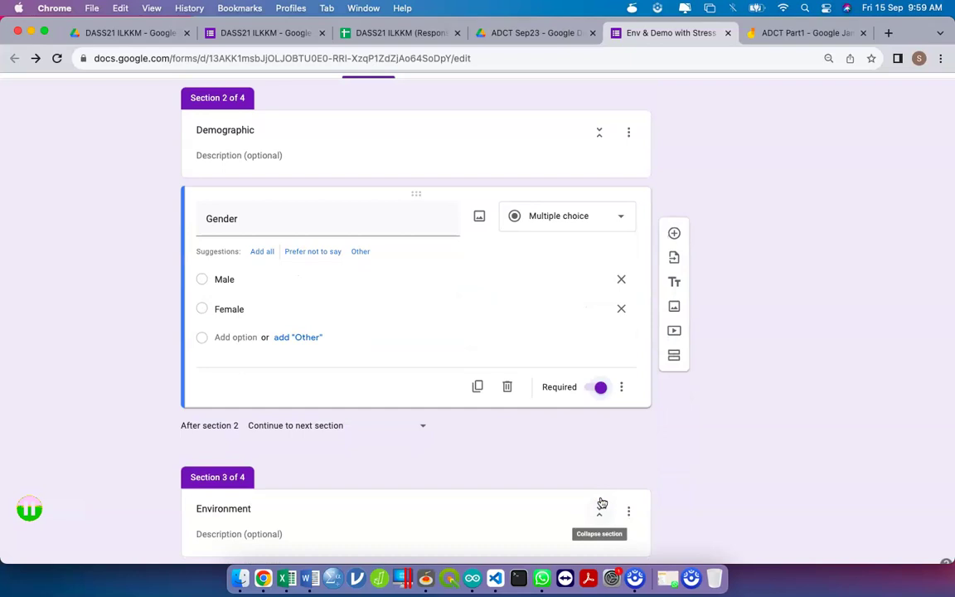
{"action": "left_click", "coordinate": [490, 388]}
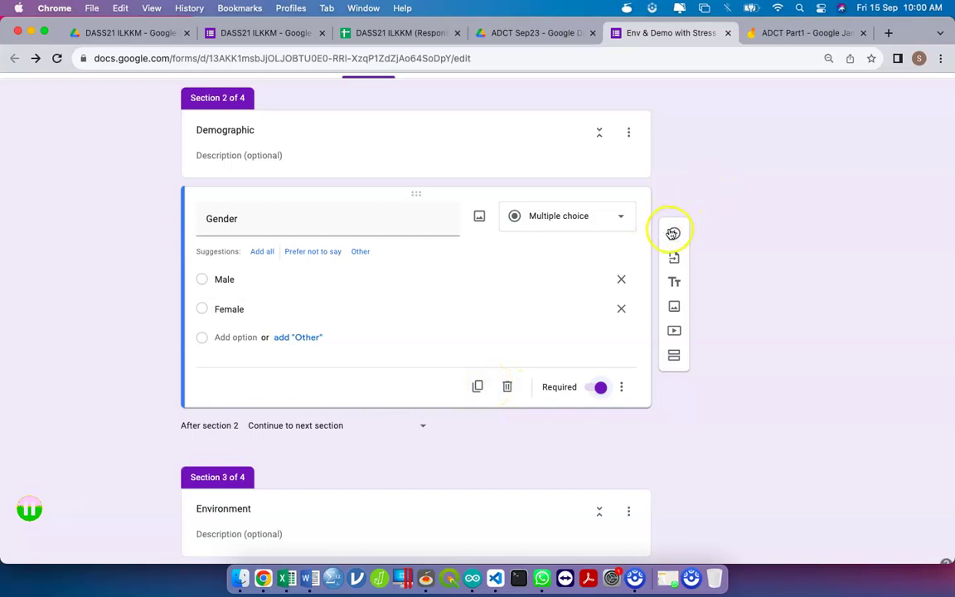
{"action": "left_click", "coordinate": [479, 383]}
{"action": "left_click", "coordinate": [365, 352]}
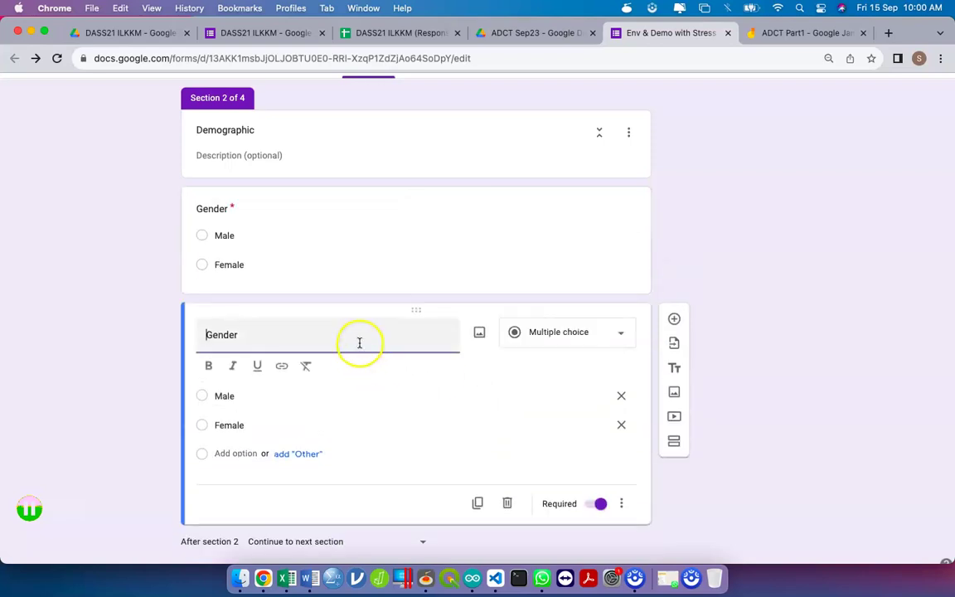
{"action": "double_click", "coordinate": [359, 342]}
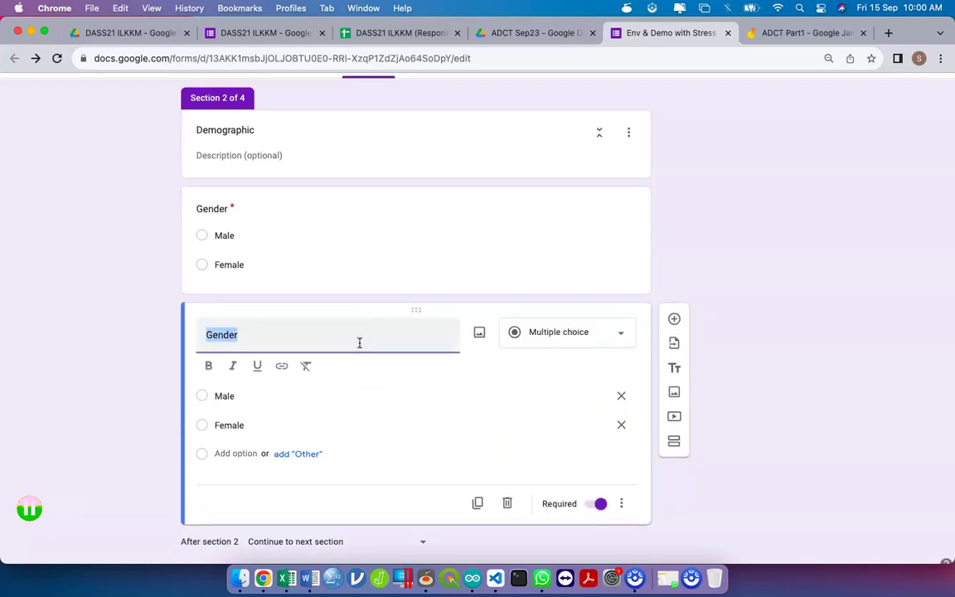
{"action": "type", "text": "Gender"}
{"action": "double_click", "coordinate": [359, 342]}
{"action": "type", "text": "Race"}
Set the first three options of the Race question to "Malay", "Chinese" and "Indian"
{"action": "left_click", "coordinate": [258, 394]}
{"action": "type", "text": "Malay"}
{"action": "key", "text": "Tab"}
{"action": "key", "text": "Tab"}
{"action": "key", "text": "Tab"}
{"action": "type", "text": "Chinese"}
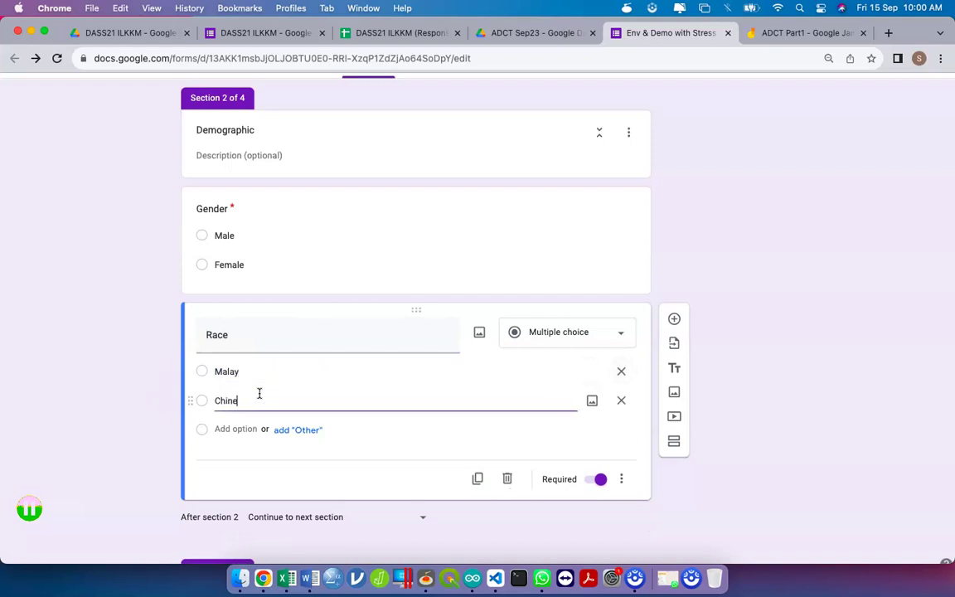
{"action": "key", "text": "Return"}
{"action": "type", "text": "Indian"}
Add "Others (Bumiputra)" as the fourth option of the Race question
{"action": "key", "text": "Tab"}
{"action": "key", "text": "Tab"}
{"action": "key", "text": "Tab"}
{"action": "type", "text": "Others"}
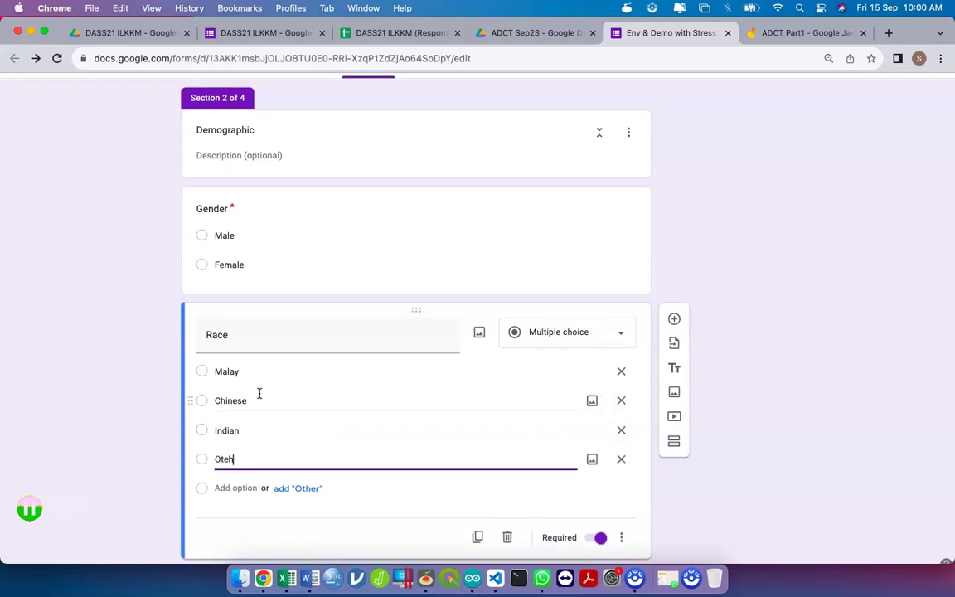
{"action": "key", "text": "BackSpace"}
{"action": "key", "text": "BackSpace"}
{"action": "key", "text": "BackSpace"}
{"action": "type", "text": "ers (Bumiputr"}
{"action": "key", "text": "BackSpace"}
{"action": "key", "text": "BackSpace"}
{"action": "key", "text": "BackSpace"}
{"action": "key", "text": "BackSpace"}
{"action": "key", "text": "BackSpace"}
{"action": "type", "text": "iputra)"}
Add "International" as the fifth option of the Race question
{"action": "key", "text": "Tab"}
{"action": "key", "text": "Tab"}
{"action": "key", "text": "Tab"}
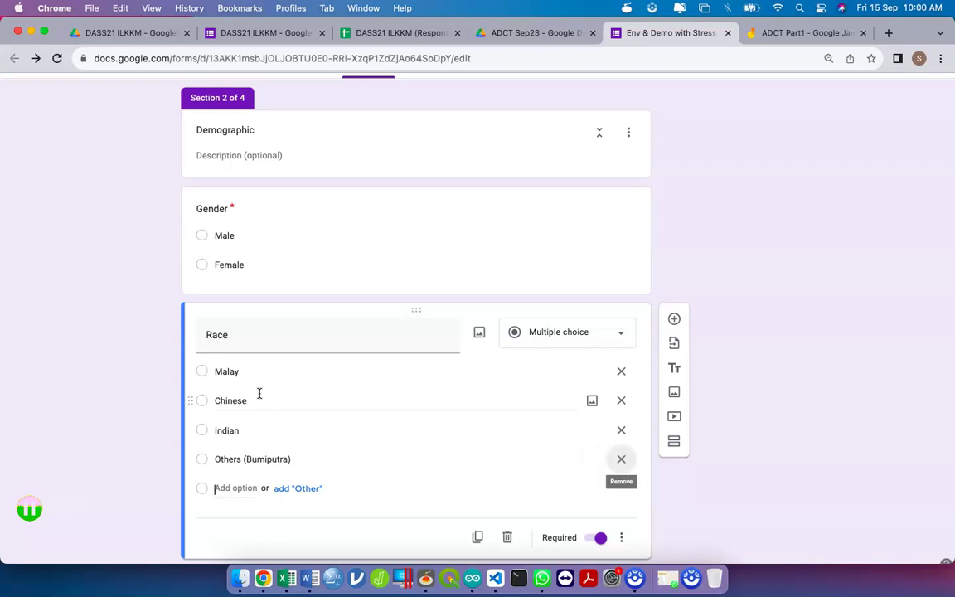
{"action": "key", "text": "Return"}
{"action": "type", "text": "Internation"}
{"action": "key", "text": "Tab"}
{"action": "double_click", "coordinate": [269, 486]}
{"action": "left_click", "coordinate": [269, 487]}
{"action": "type", "text": "al"}
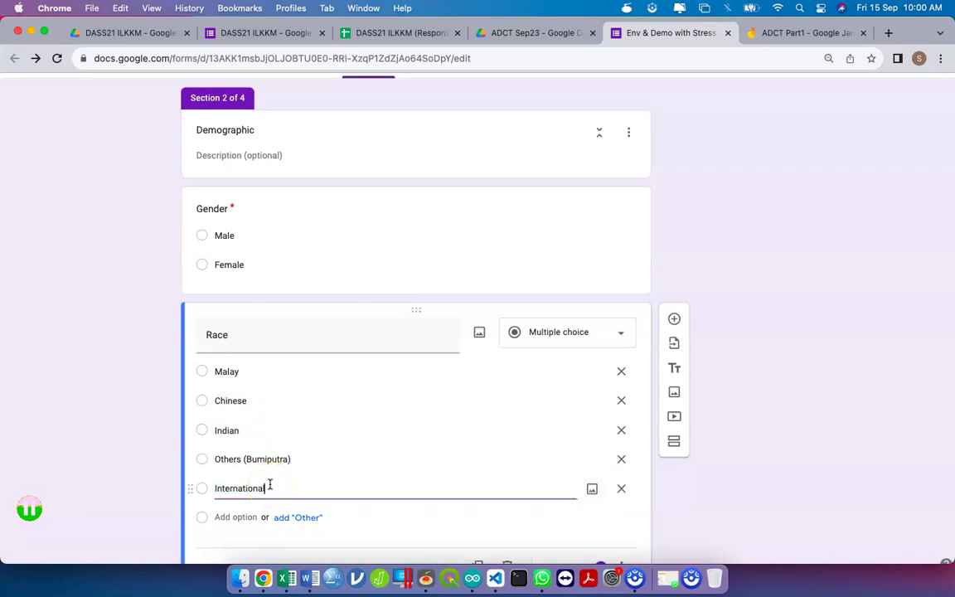
{"action": "scroll", "coordinate": [268, 483], "scroll_direction": "down", "scroll_amount": 2}
{"action": "left_click", "coordinate": [701, 399]}
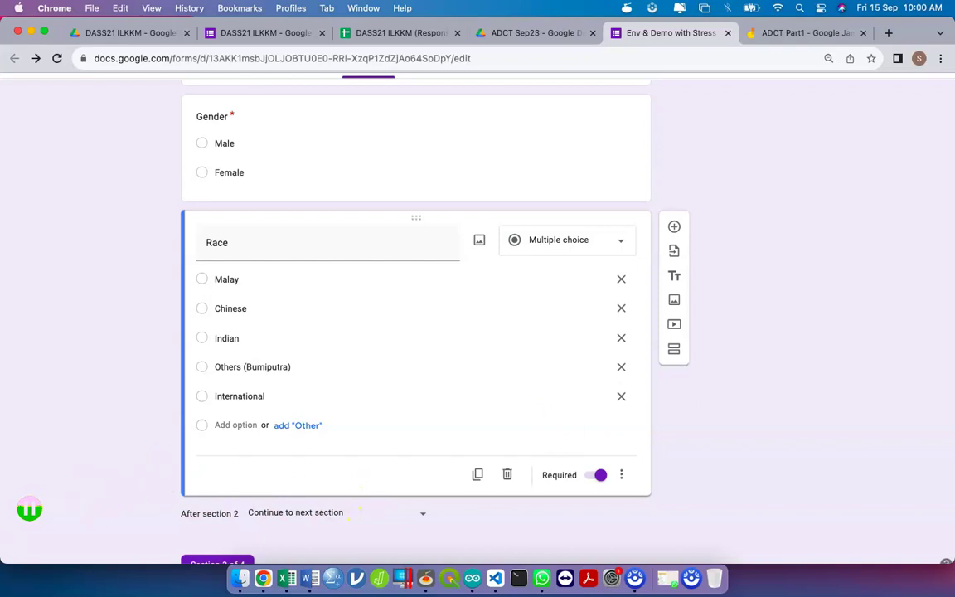
Duplicate the Race question, retitle the copy "Umur" and change it to a short-answer question
{"action": "scroll", "coordinate": [444, 415], "scroll_direction": "down", "scroll_amount": 2}
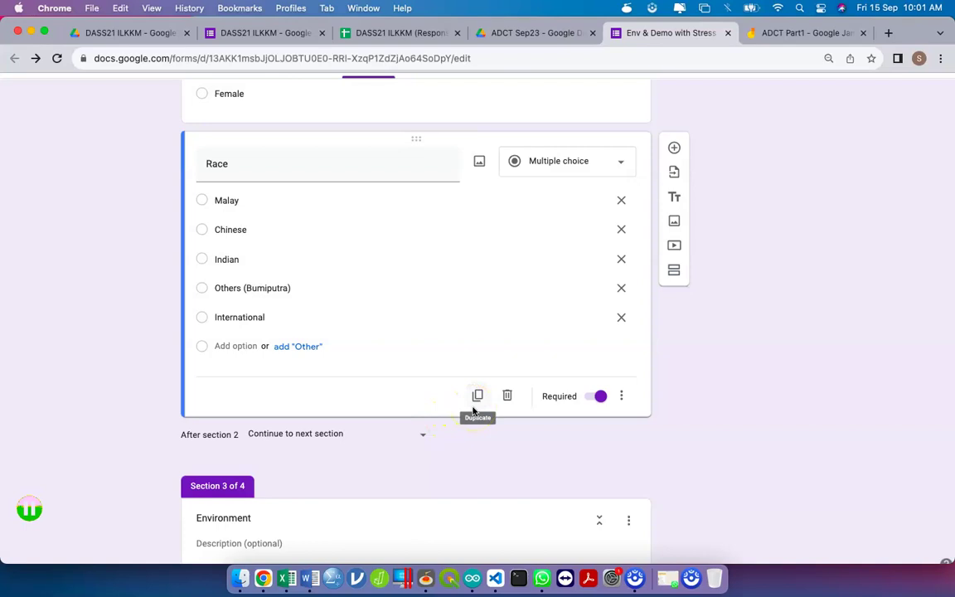
{"action": "left_click", "coordinate": [478, 396]}
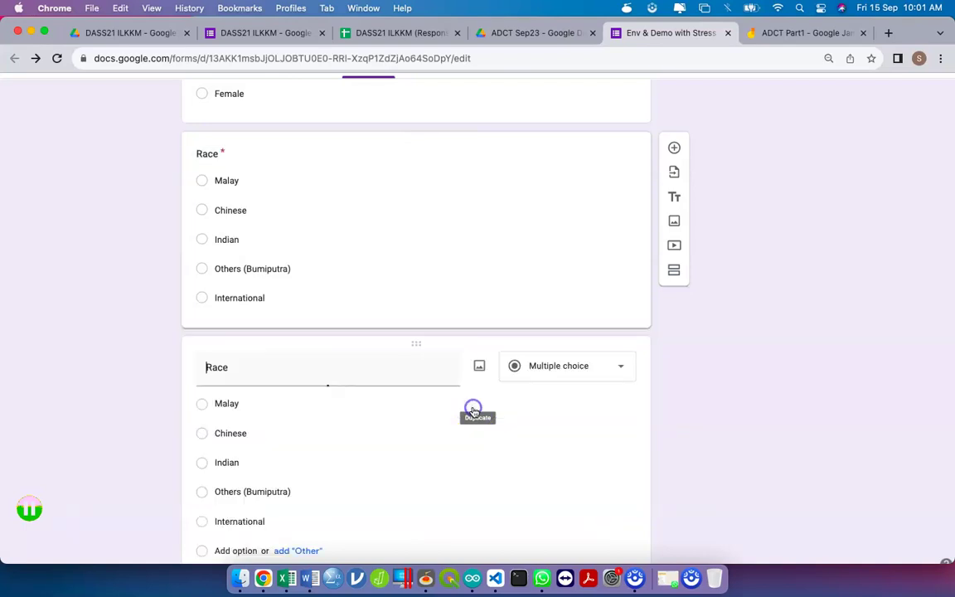
{"action": "key", "text": "super+a"}
{"action": "type", "text": "Umur"}
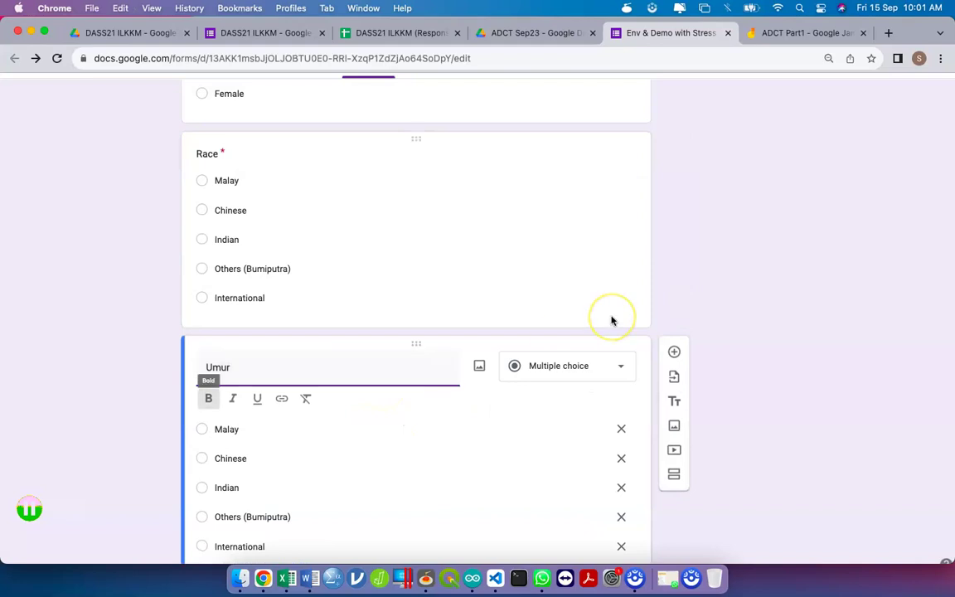
{"action": "left_click", "coordinate": [591, 382]}
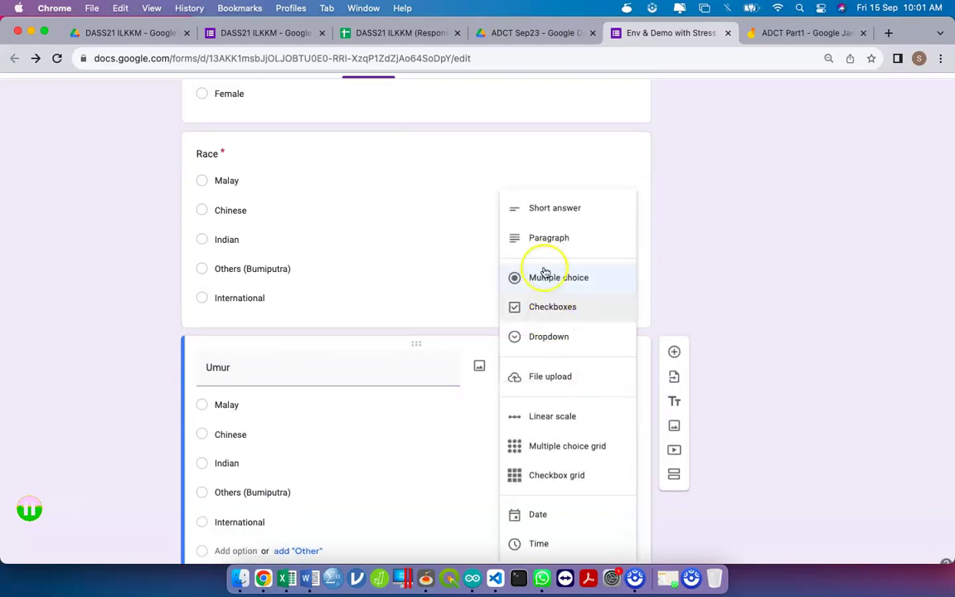
{"action": "left_click", "coordinate": [535, 218]}
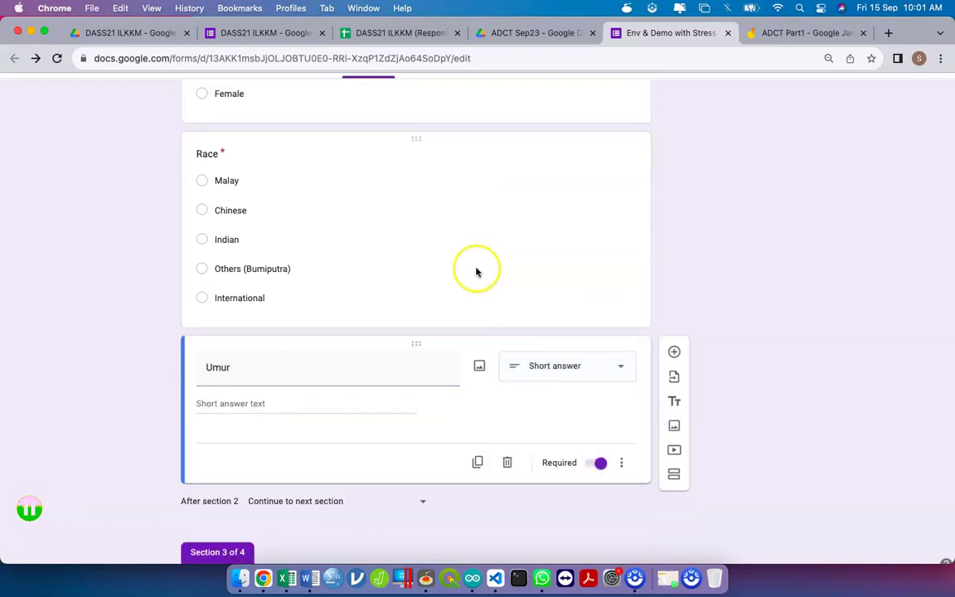
Show a description on the Umur question and enter "masukkan umur dalam bentuk tahun" in it
{"action": "left_click", "coordinate": [621, 462]}
{"action": "left_click", "coordinate": [641, 507]}
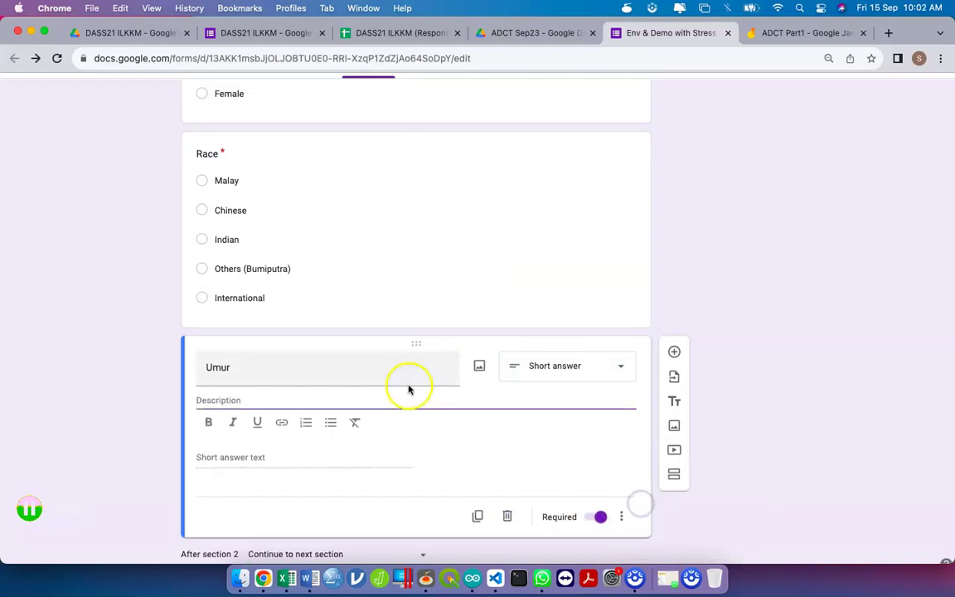
{"action": "left_click", "coordinate": [407, 367]}
{"action": "left_click", "coordinate": [407, 367]}
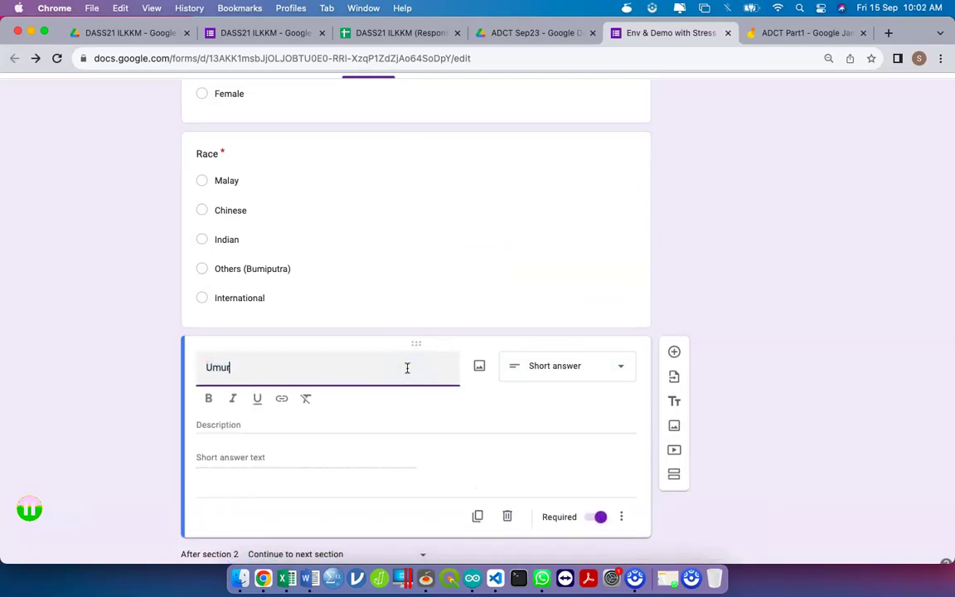
{"action": "left_click", "coordinate": [324, 420]}
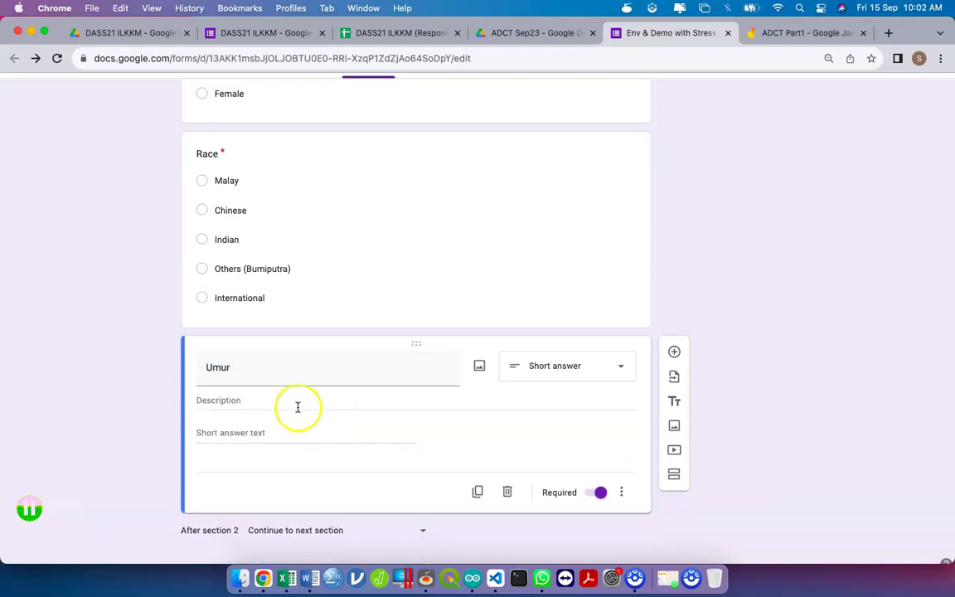
{"action": "left_click", "coordinate": [298, 407]}
{"action": "type", "text": "masukkan umur dalam bentuk tahun"}
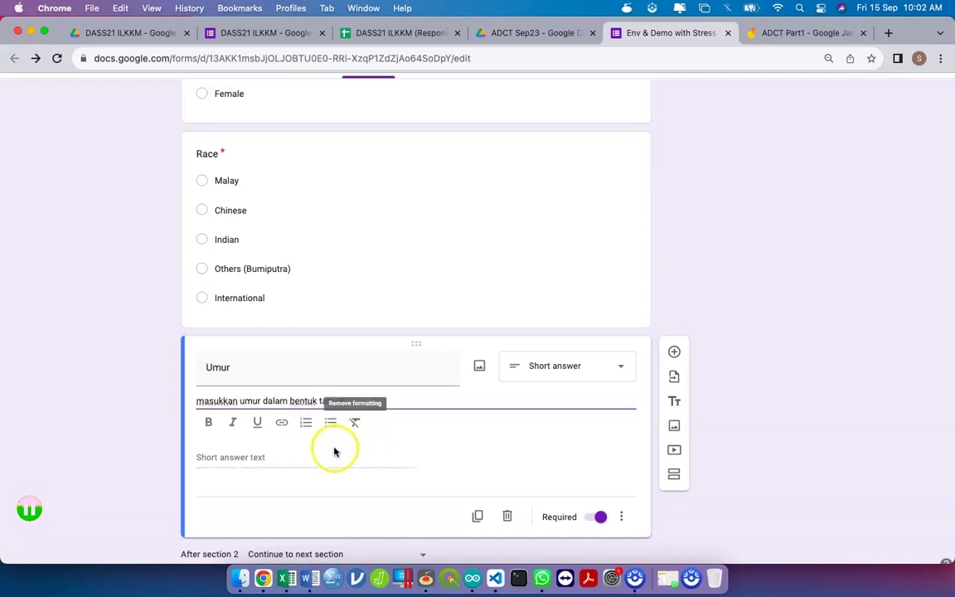
{"action": "left_click", "coordinate": [318, 456]}
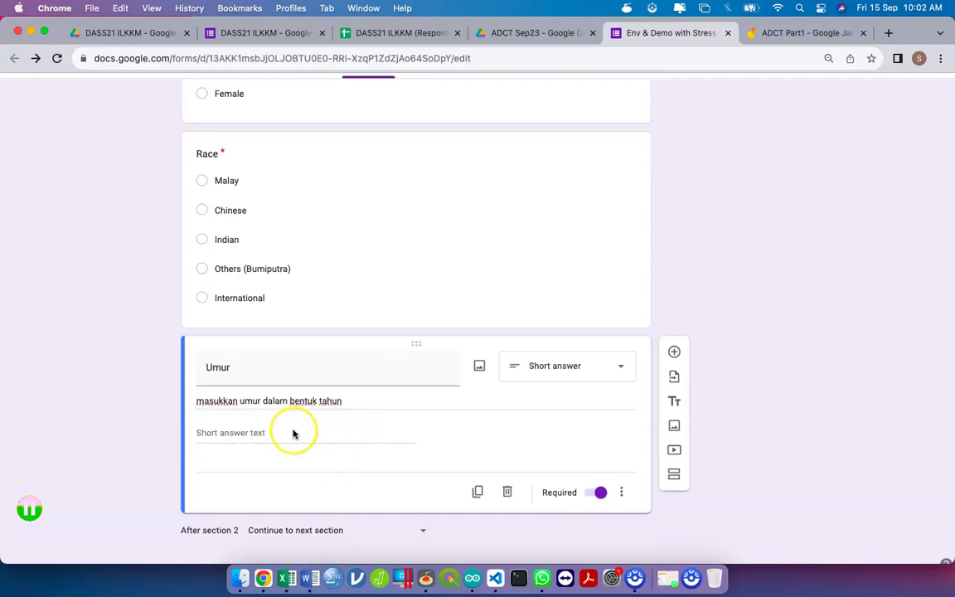
Add response validation to the Umur question with Number, Is number and the custom error text "sila masukkan nombor sahaja"
{"action": "scroll", "coordinate": [589, 512], "scroll_direction": "down", "scroll_amount": 2}
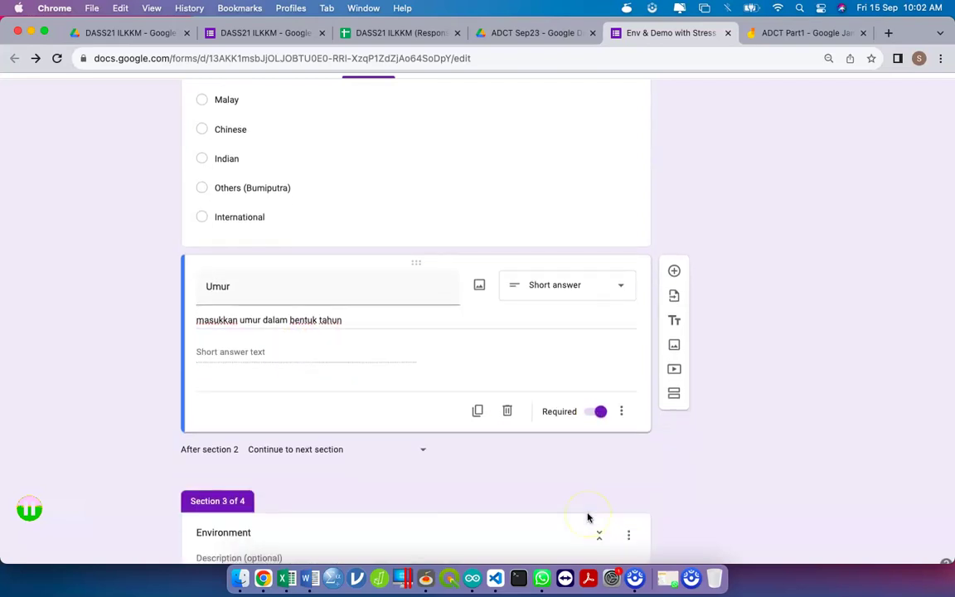
{"action": "left_click", "coordinate": [617, 413]}
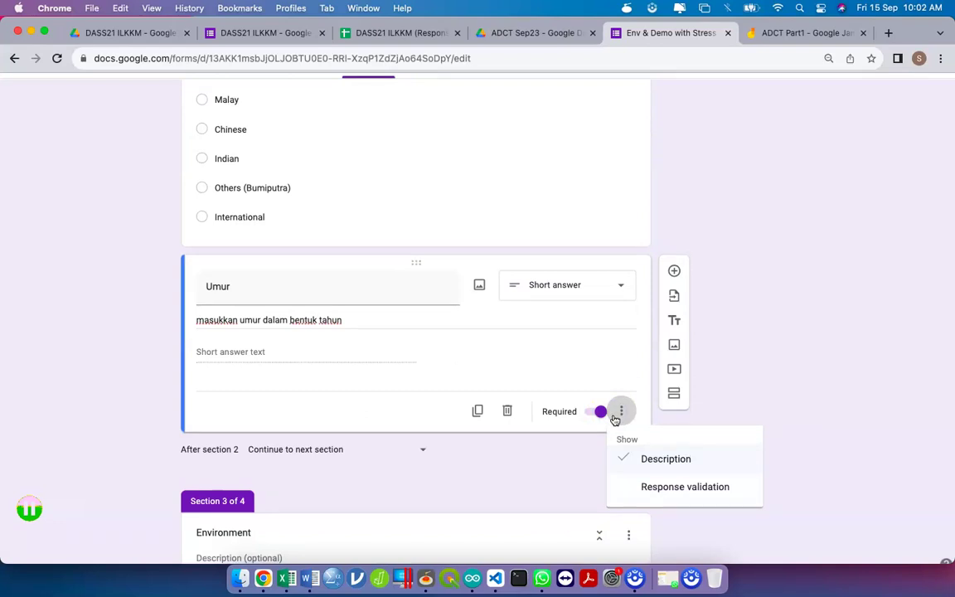
{"action": "left_click", "coordinate": [620, 412]}
{"action": "left_click", "coordinate": [620, 412]}
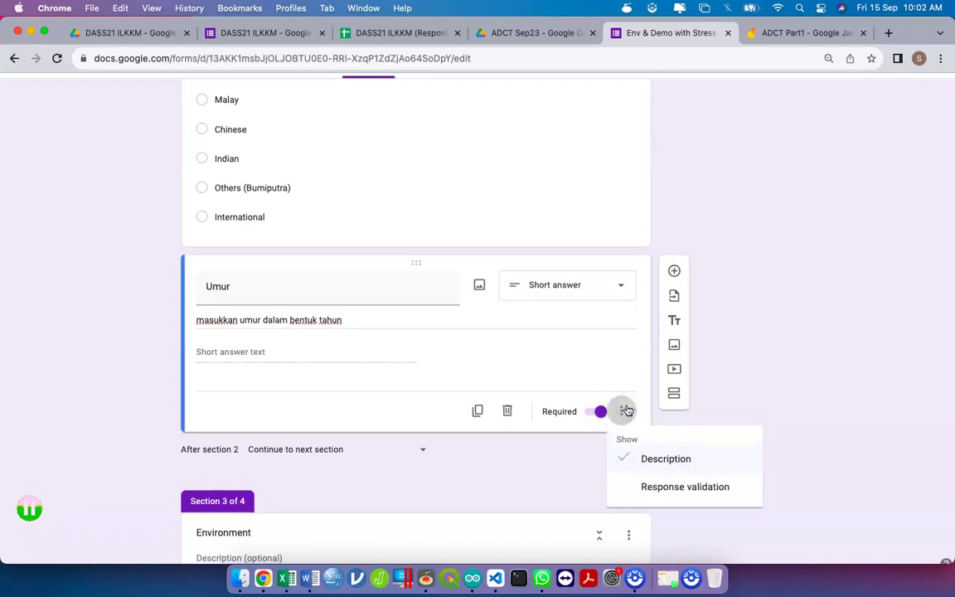
{"action": "left_click", "coordinate": [591, 286]}
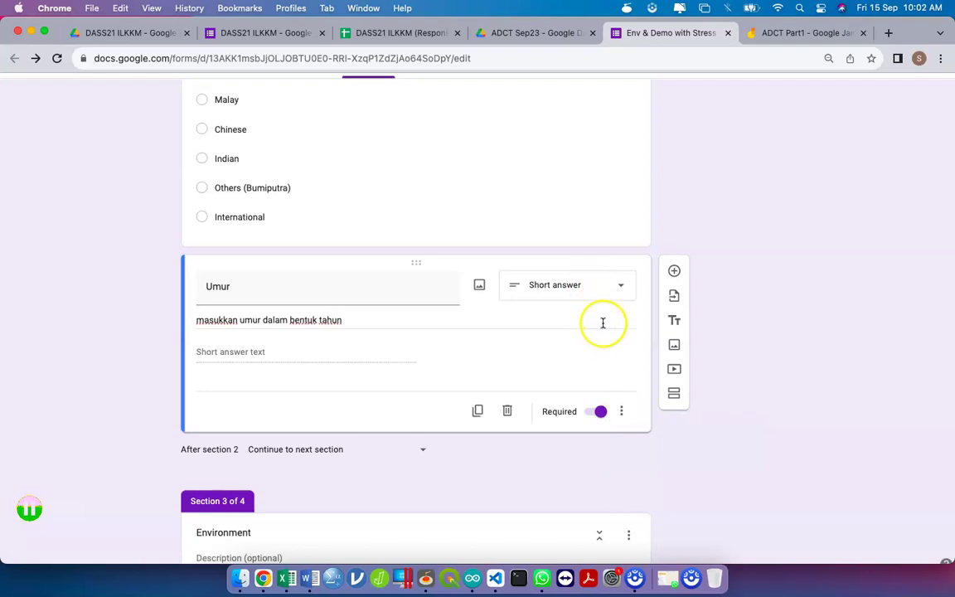
{"action": "left_click", "coordinate": [621, 409]}
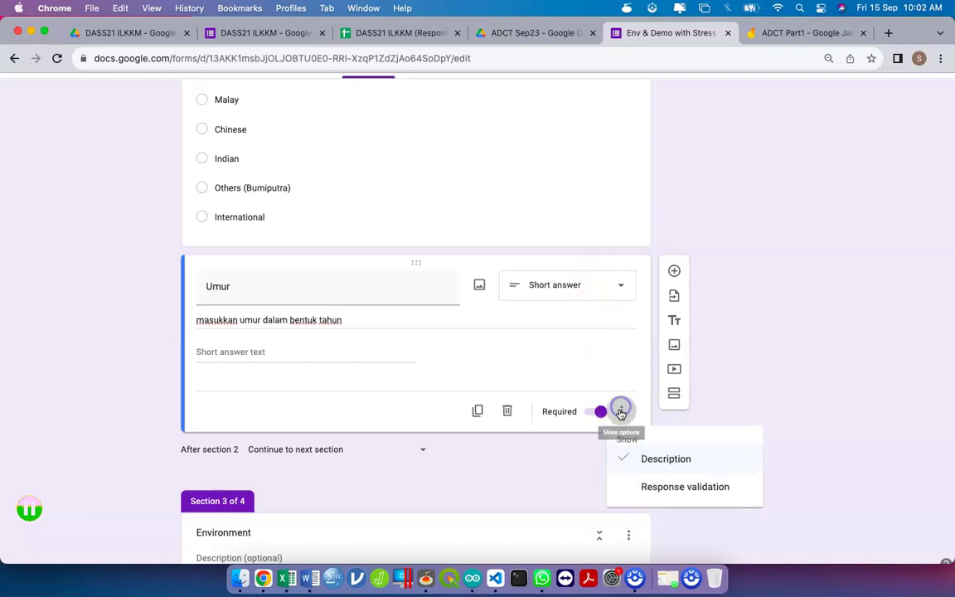
{"action": "left_click", "coordinate": [637, 488]}
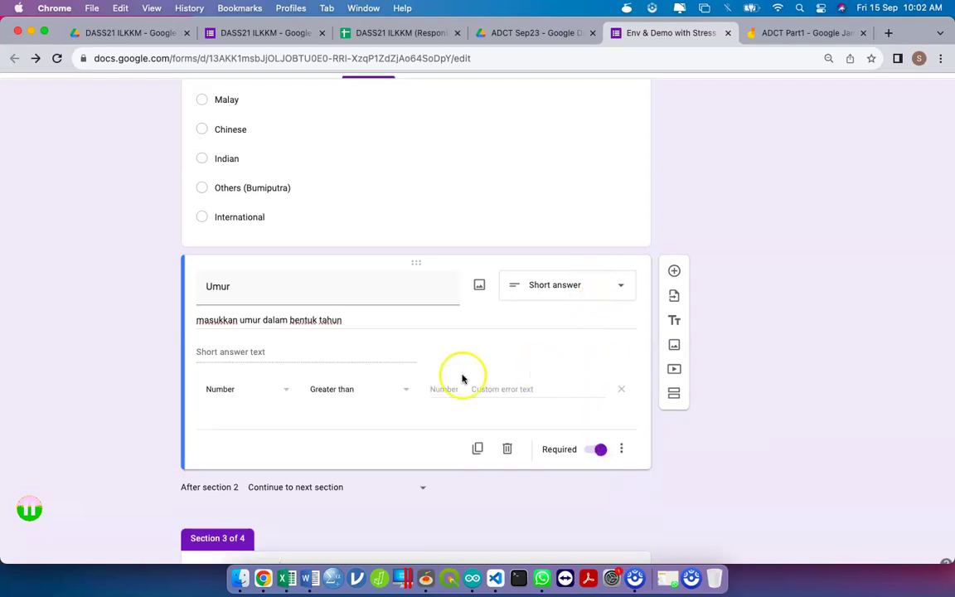
{"action": "left_click", "coordinate": [330, 390]}
{"action": "left_click", "coordinate": [350, 503]}
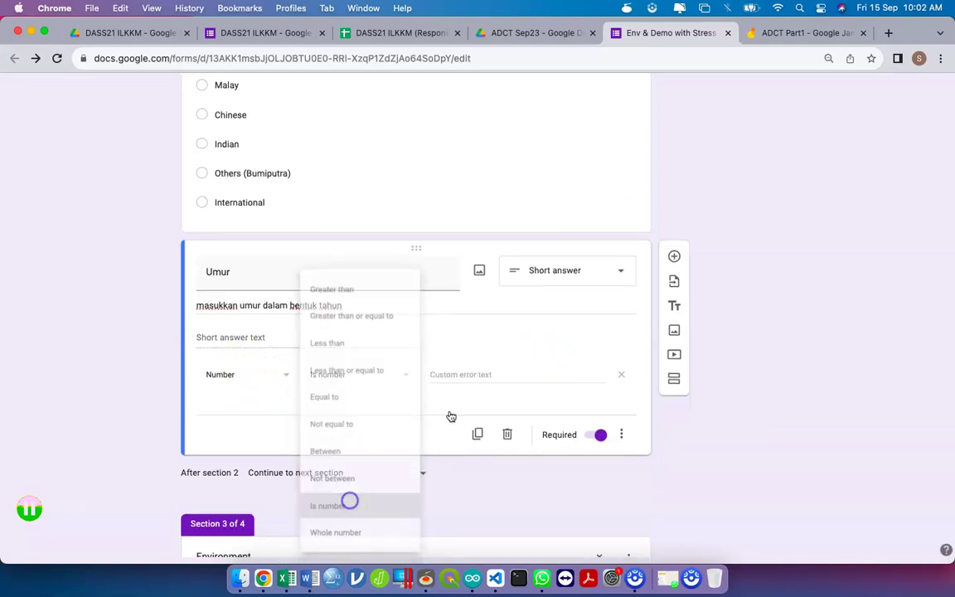
{"action": "left_click", "coordinate": [499, 374]}
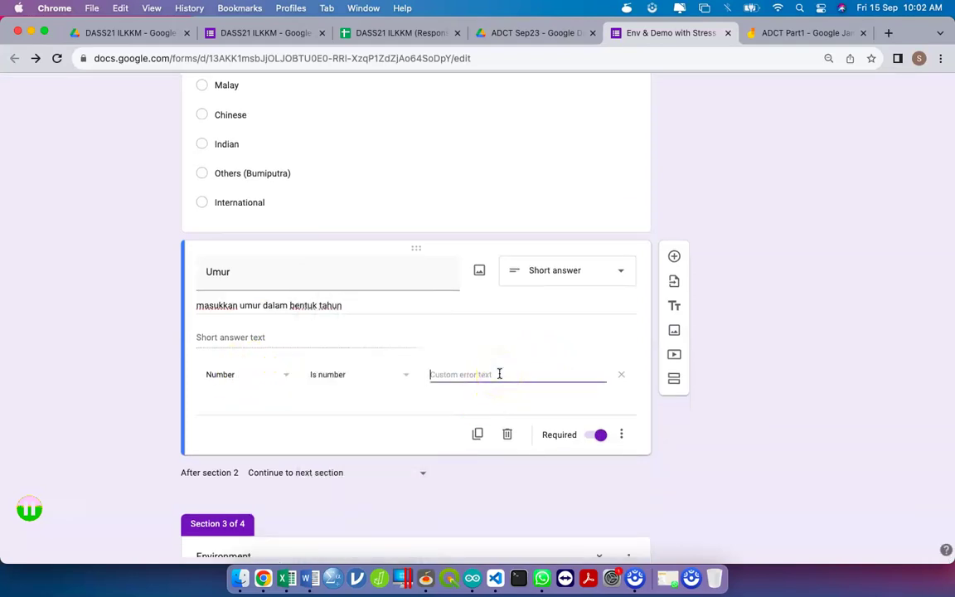
{"action": "type", "text": "sila masukkan nombor sahaja"}
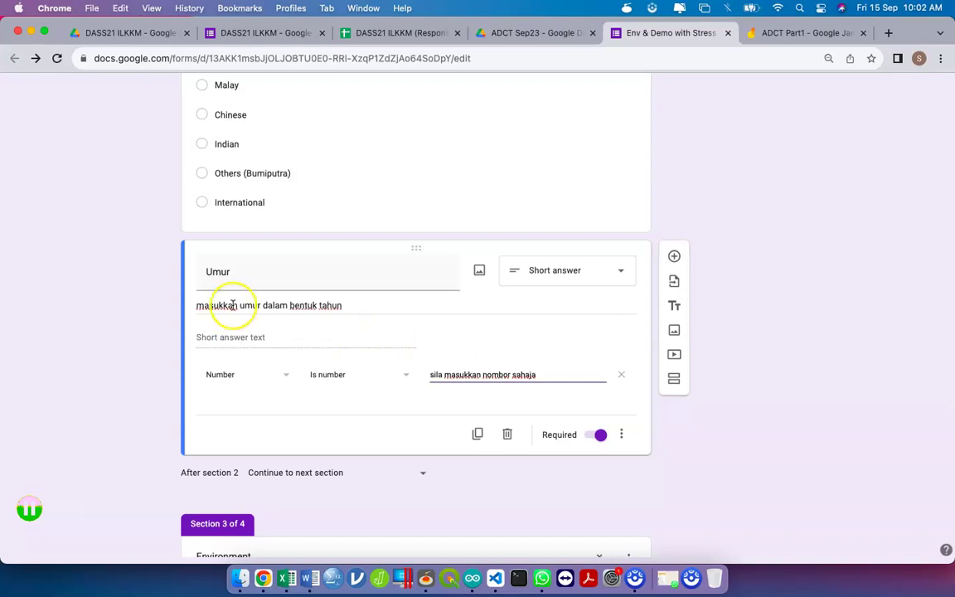
Capitalise the first letter of the Umur description so it reads "Masukkan umur dalam bentuk tahun"
{"action": "left_click_drag", "start_coordinate": [195, 305], "coordinate": [326, 322]}
{"action": "key", "text": "Left"}
{"action": "key", "text": "Delete"}
{"action": "type", "text": "M"}
Duplicate the Umur question and retitle the copy "Education"
{"action": "scroll", "coordinate": [332, 327], "scroll_direction": "down", "scroll_amount": 3}
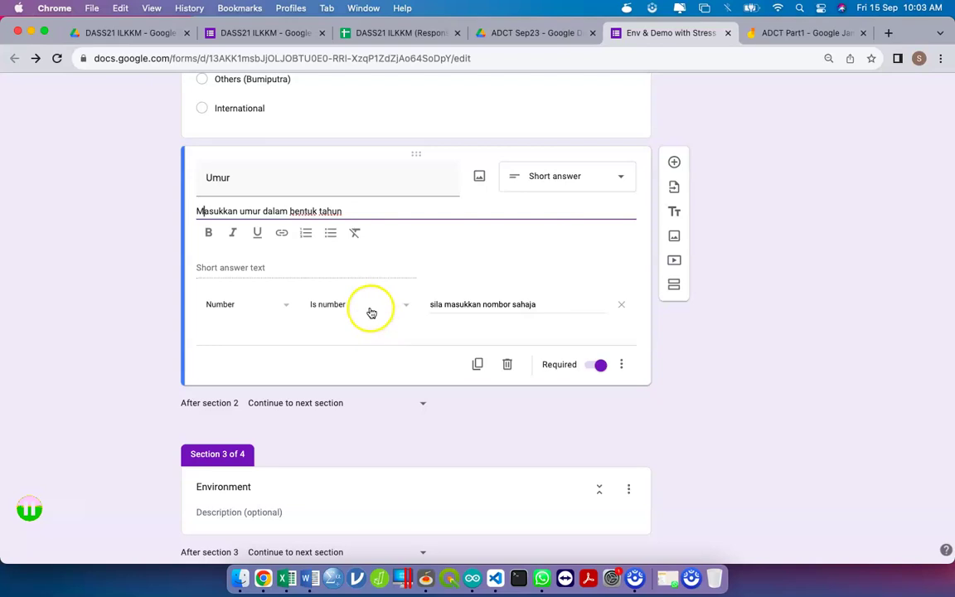
{"action": "left_click", "coordinate": [464, 422]}
{"action": "left_click", "coordinate": [477, 340]}
{"action": "double_click", "coordinate": [345, 305]}
{"action": "type", "text": "Eudca"}
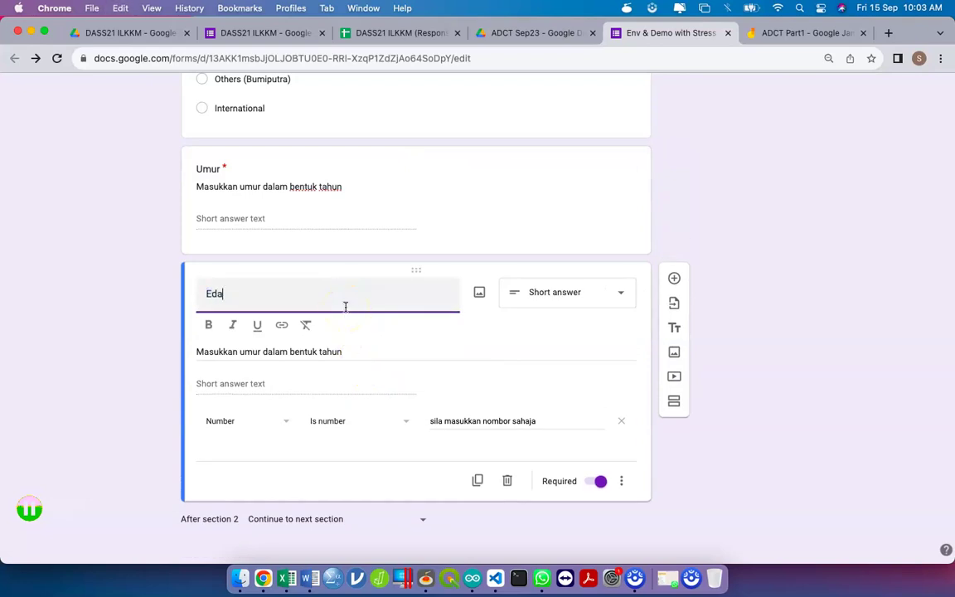
{"action": "type", "text": "ducation"}
{"action": "key", "text": "Tab"}
Change the Education question to multiple choice and remove its copied description
{"action": "left_click", "coordinate": [564, 311]}
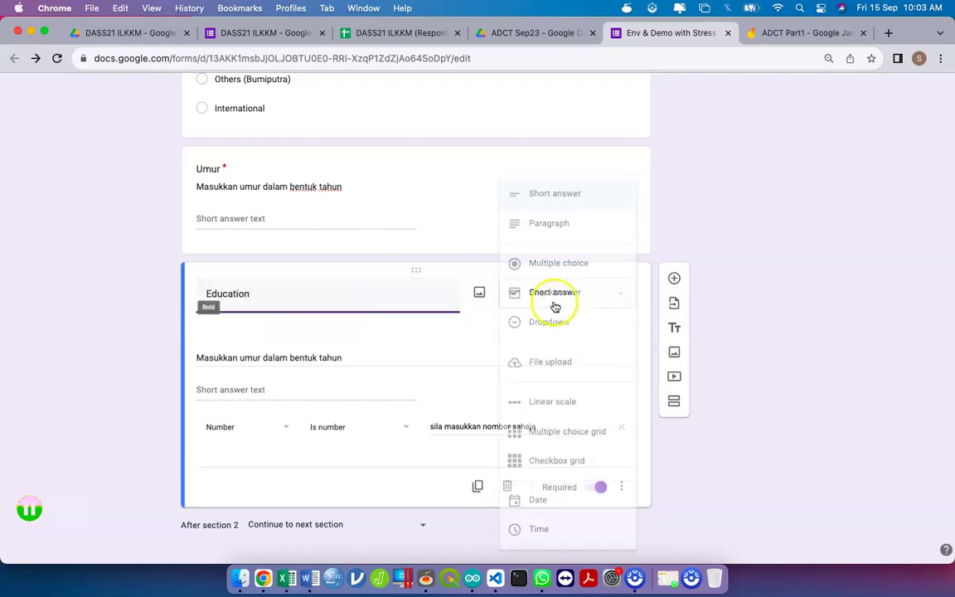
{"action": "left_click", "coordinate": [575, 262]}
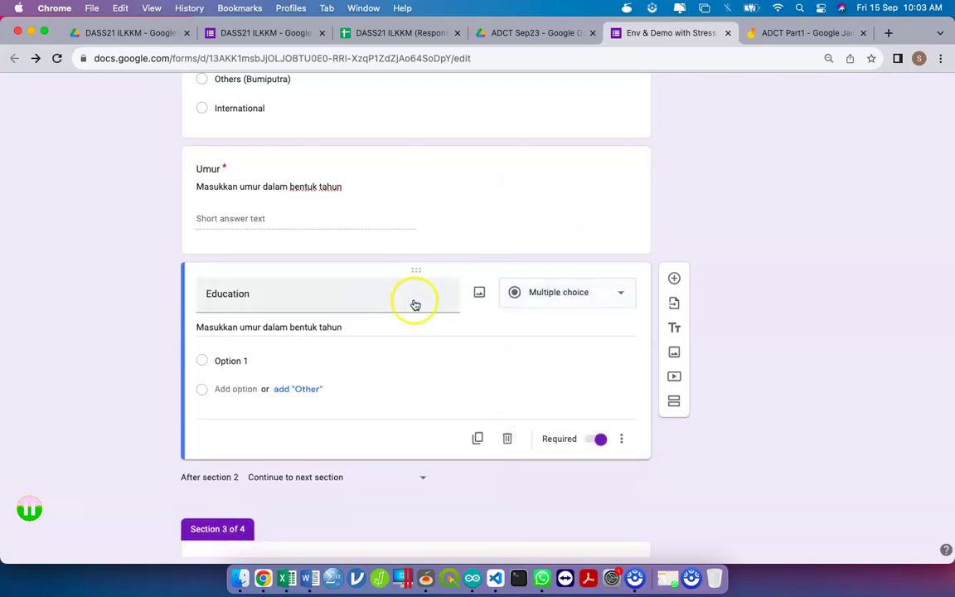
{"action": "triple_click", "coordinate": [362, 324]}
{"action": "key", "text": "BackSpace"}
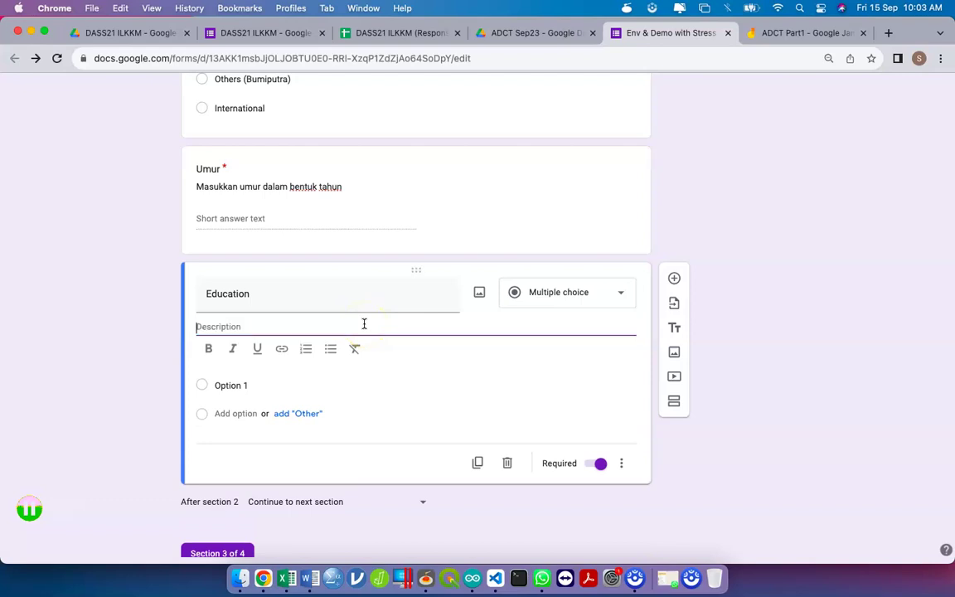
{"action": "key", "text": "BackSpace"}
{"action": "left_click", "coordinate": [626, 446]}
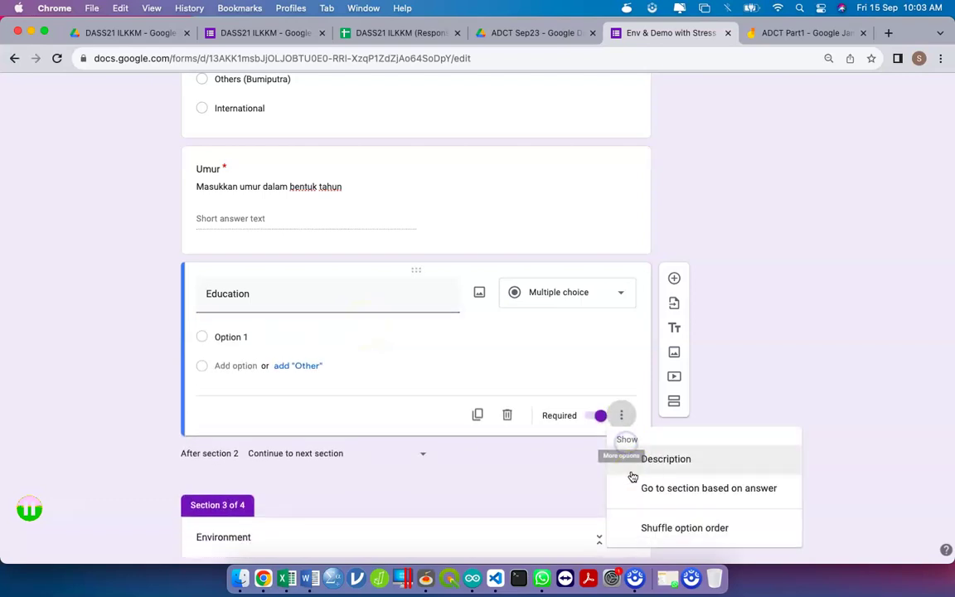
Give the Education question the options UPSR, PMR, SPM, Higher Education and No Formal Education
{"action": "left_click", "coordinate": [335, 326]}
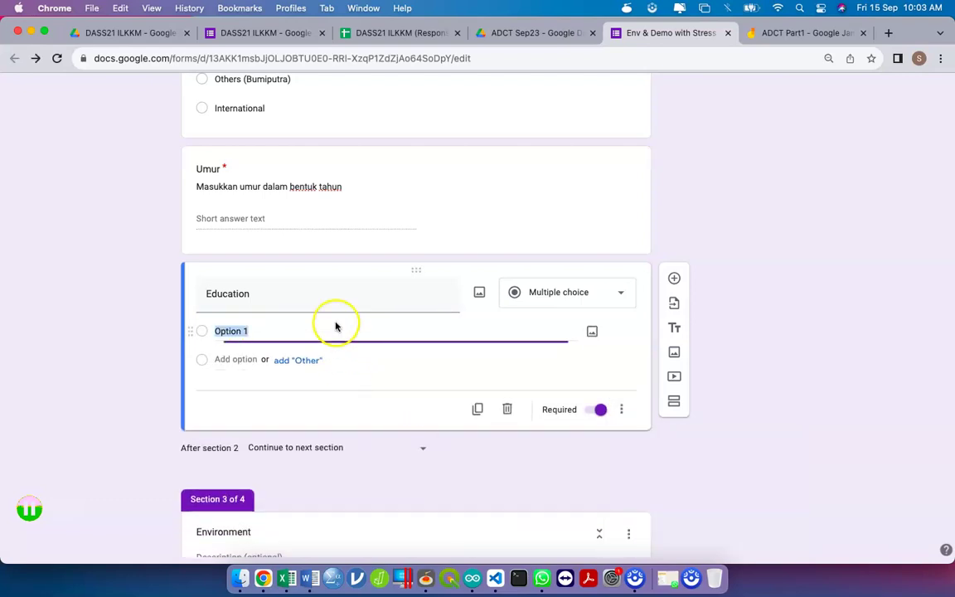
{"action": "type", "text": "UPSR"}
{"action": "key", "text": "Return"}
{"action": "type", "text": "PMR"}
{"action": "left_click", "coordinate": [219, 390]}
{"action": "type", "text": "SPM"}
{"action": "left_click", "coordinate": [224, 418]}
{"action": "type", "text": "Higher"}
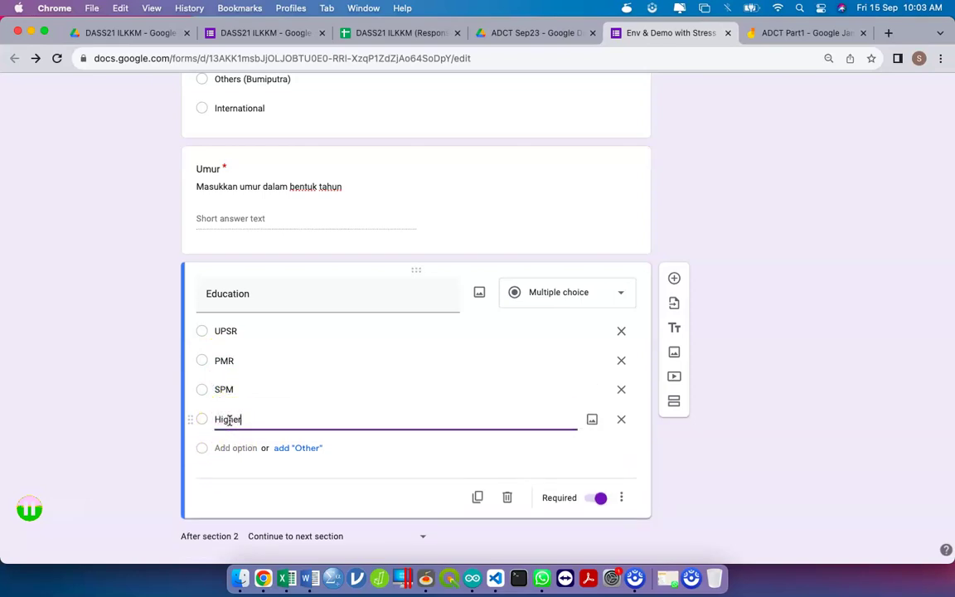
{"action": "type", "text": " Education"}
{"action": "left_click", "coordinate": [237, 448]}
{"action": "type", "text": "N"}
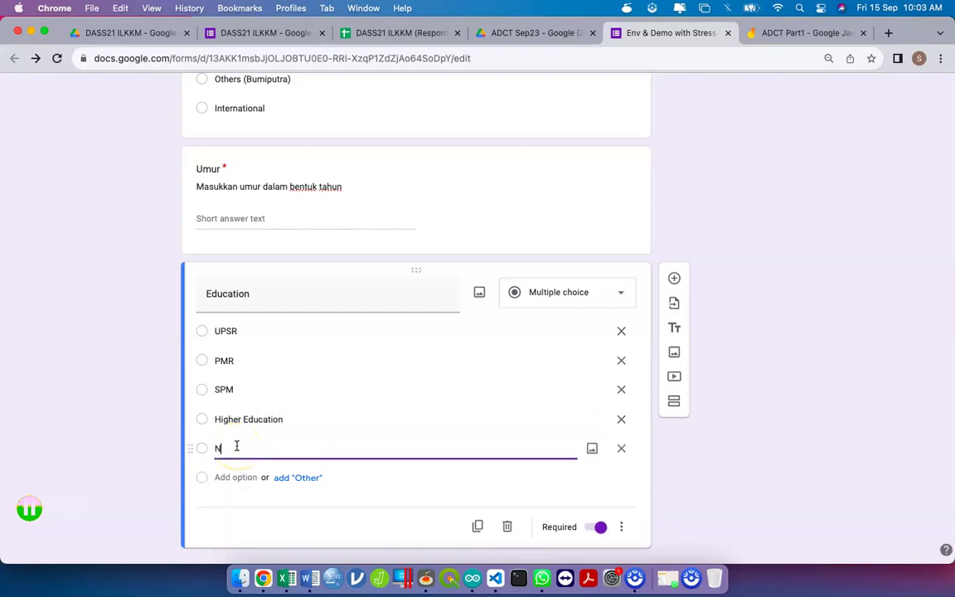
{"action": "type", "text": "o Formal Education"}
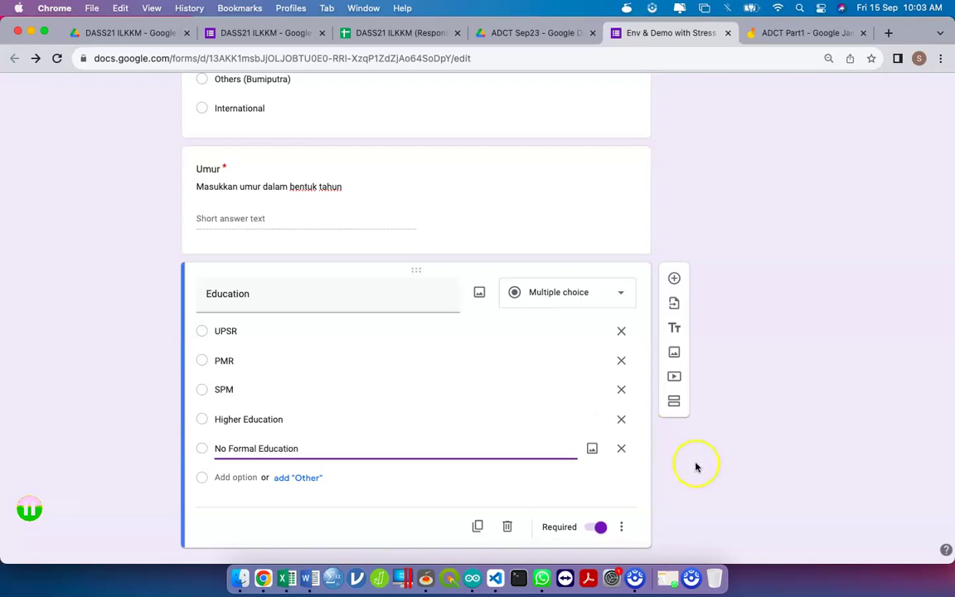
Duplicate the Education question and retitle the copy "Working Experience"
{"action": "scroll", "coordinate": [600, 459], "scroll_direction": "down", "scroll_amount": 1}
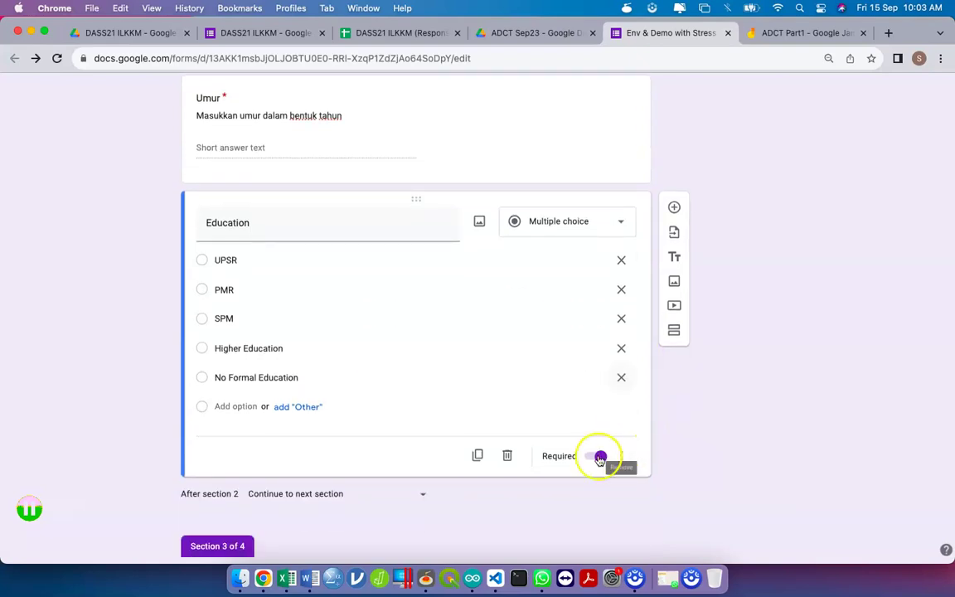
{"action": "left_click", "coordinate": [478, 455]}
{"action": "double_click", "coordinate": [414, 376]}
{"action": "type", "text": "Working"}
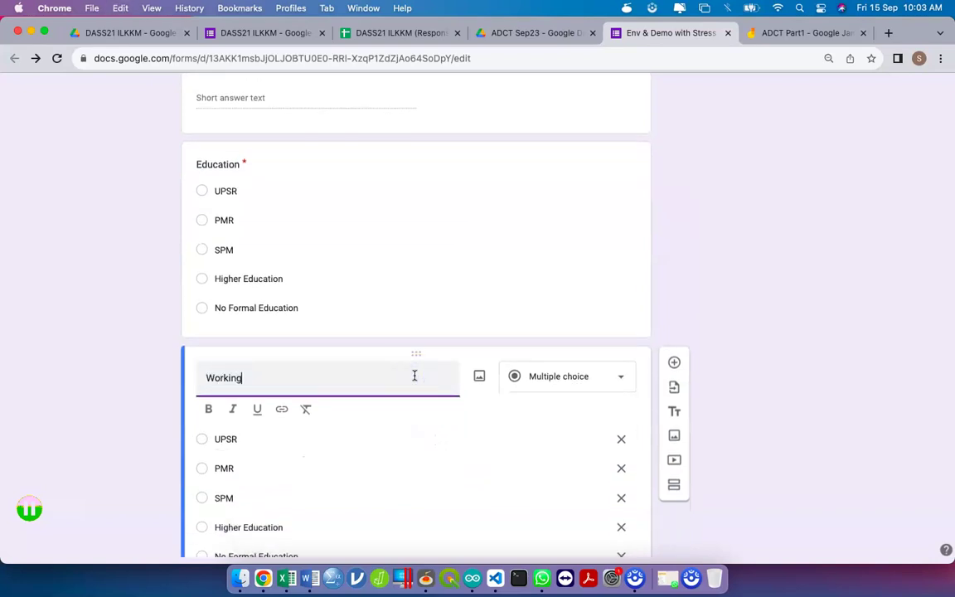
{"action": "type", "text": " Experience"}
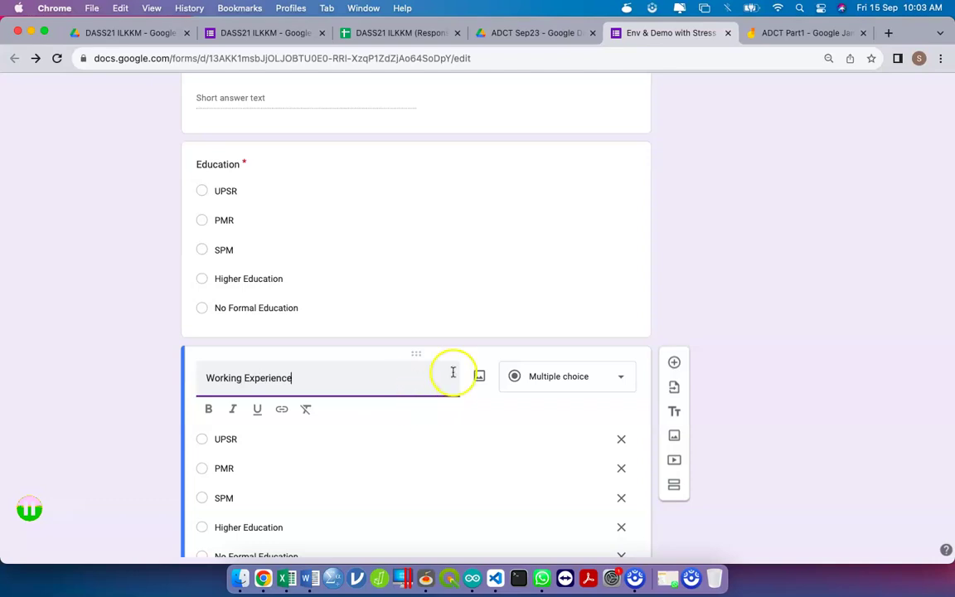
Remove the No Formal Education option from the Education question
{"action": "left_click", "coordinate": [454, 252]}
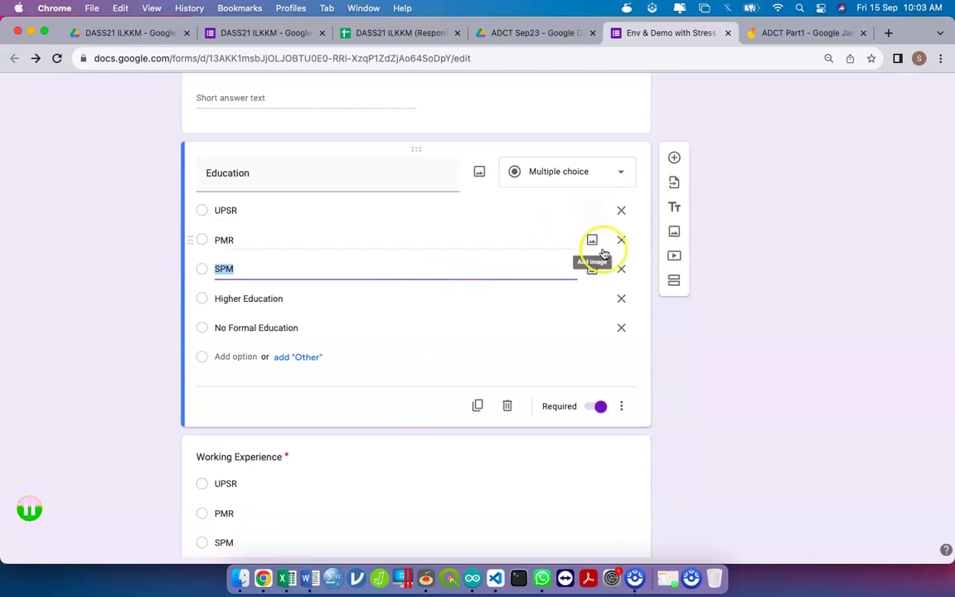
{"action": "left_click", "coordinate": [625, 329]}
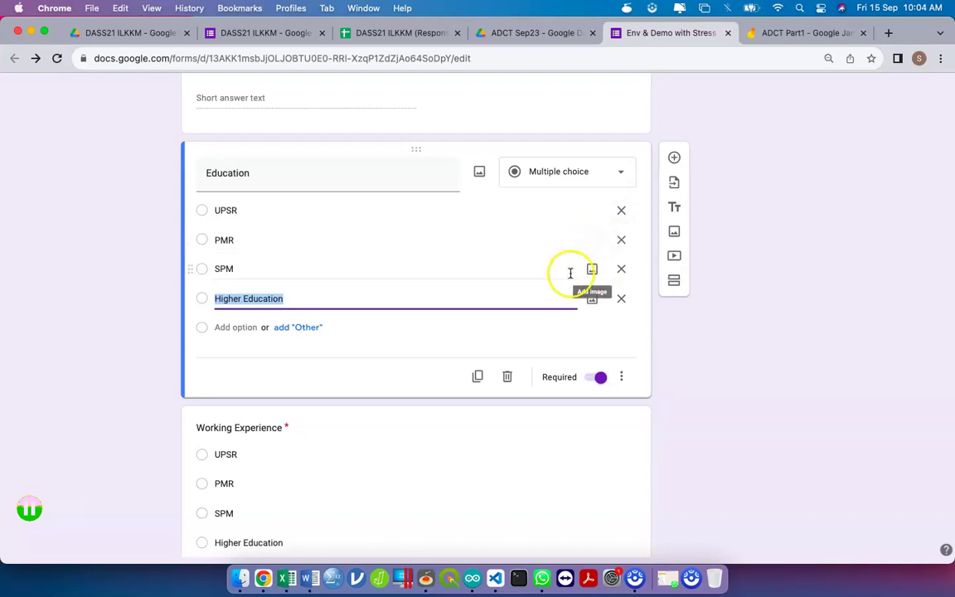
Change the Working Experience question to short answer and add the description "Please indicate your working experience (Years)"
{"action": "scroll", "coordinate": [400, 366], "scroll_direction": "down", "scroll_amount": 3}
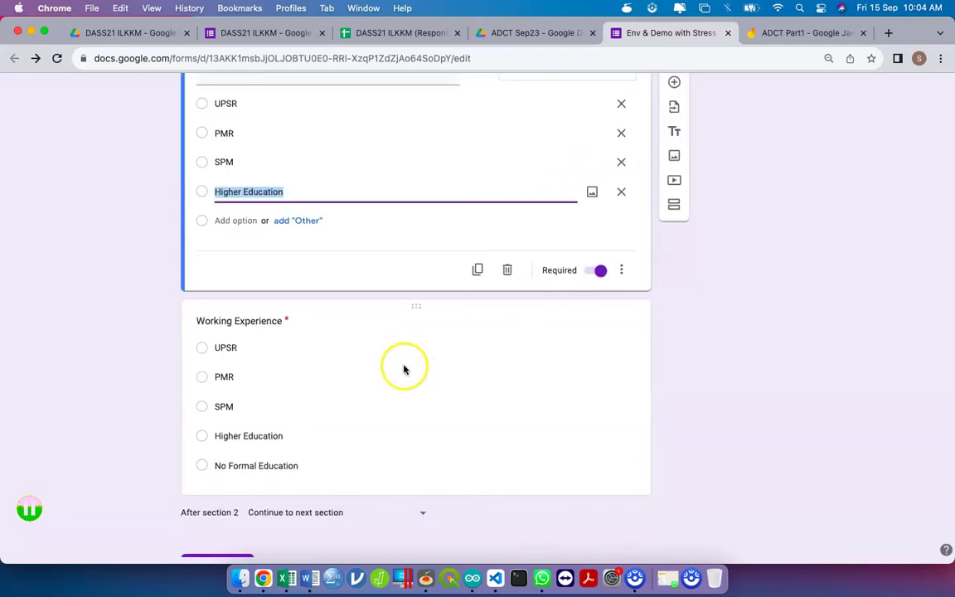
{"action": "left_click", "coordinate": [367, 341]}
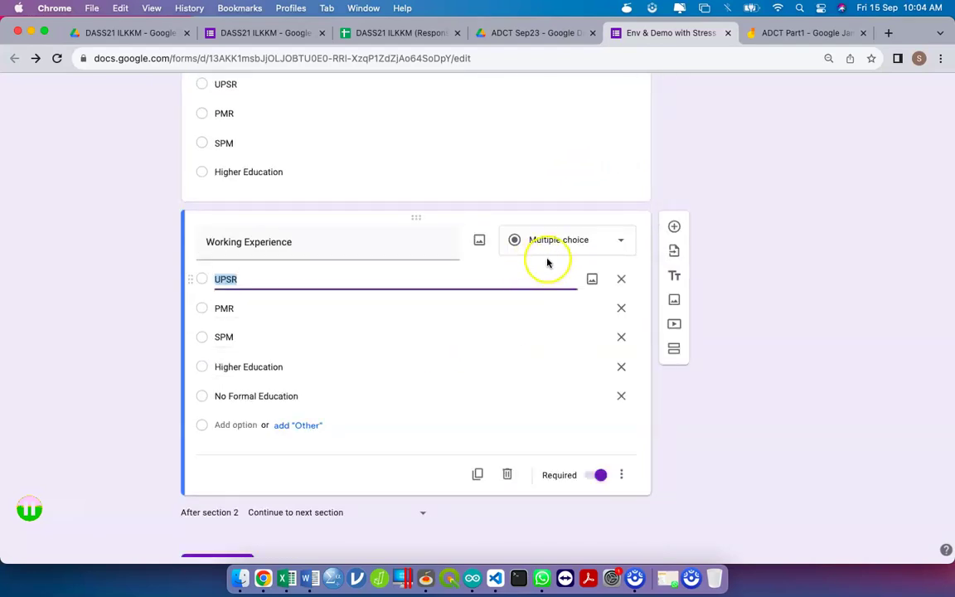
{"action": "left_click", "coordinate": [579, 241]}
{"action": "left_click", "coordinate": [575, 171]}
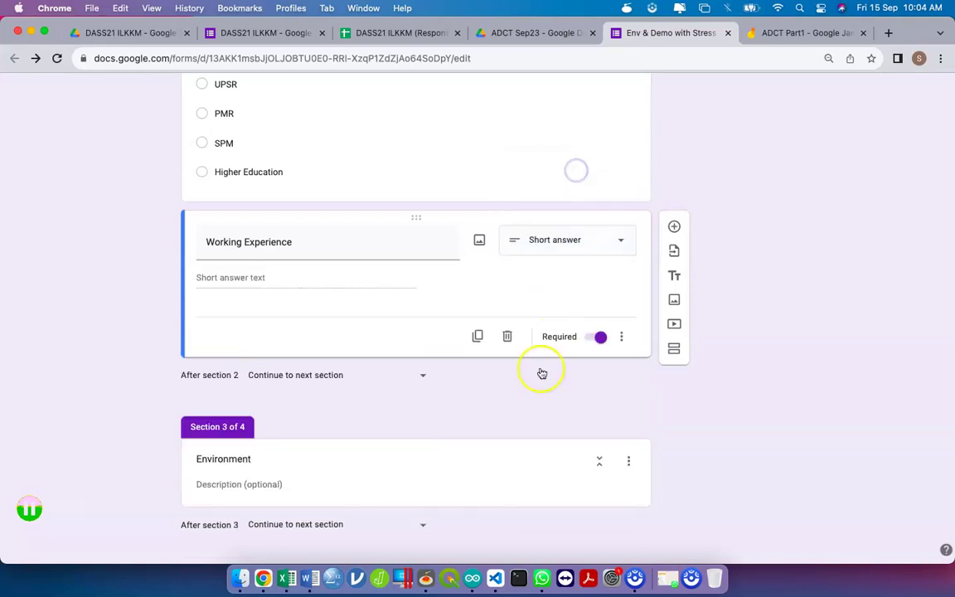
{"action": "left_click", "coordinate": [628, 337]}
{"action": "left_click", "coordinate": [650, 384]}
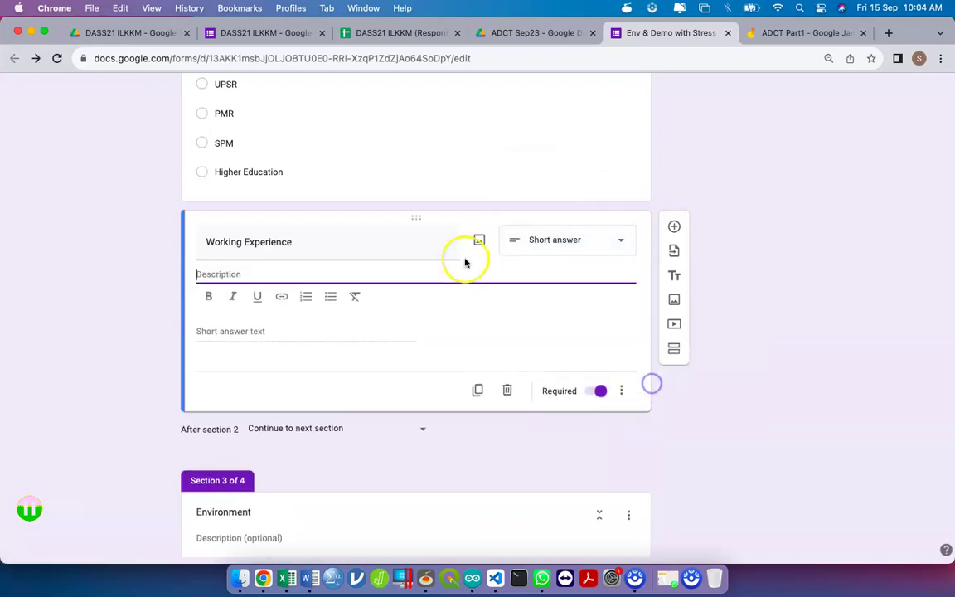
{"action": "type", "text": "Please indicate"}
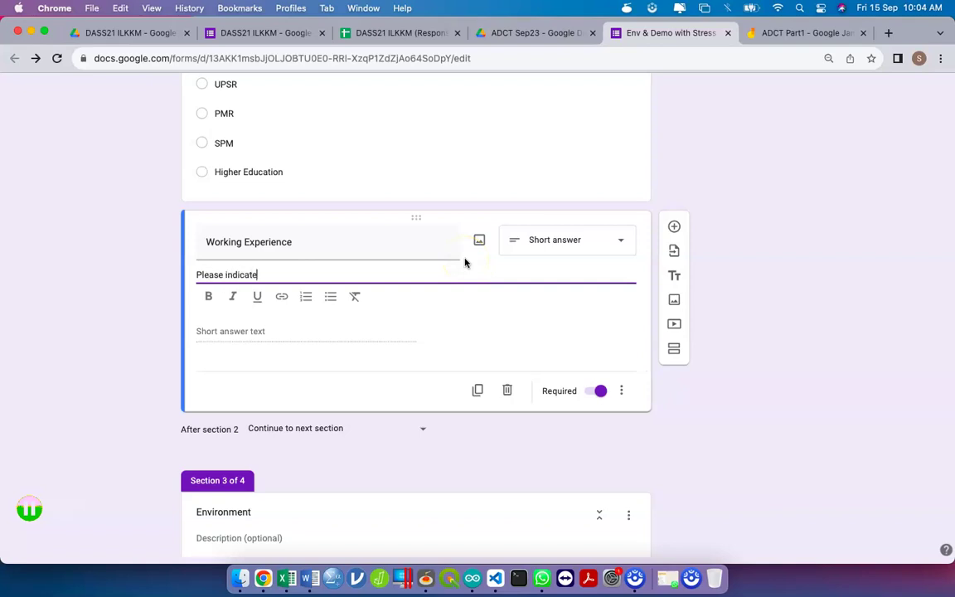
{"action": "type", "text": " your working experience (Years)"}
{"action": "left_click", "coordinate": [464, 335]}
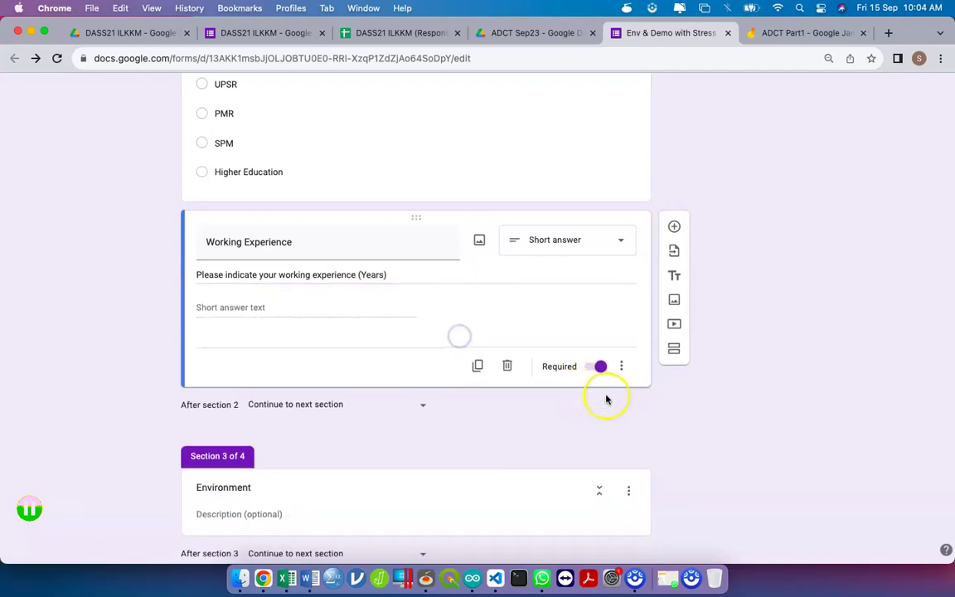
Add response validation to Working Experience with Number, Is number and the custom error text "Please type as number"
{"action": "left_click", "coordinate": [626, 372]}
{"action": "left_click", "coordinate": [656, 441]}
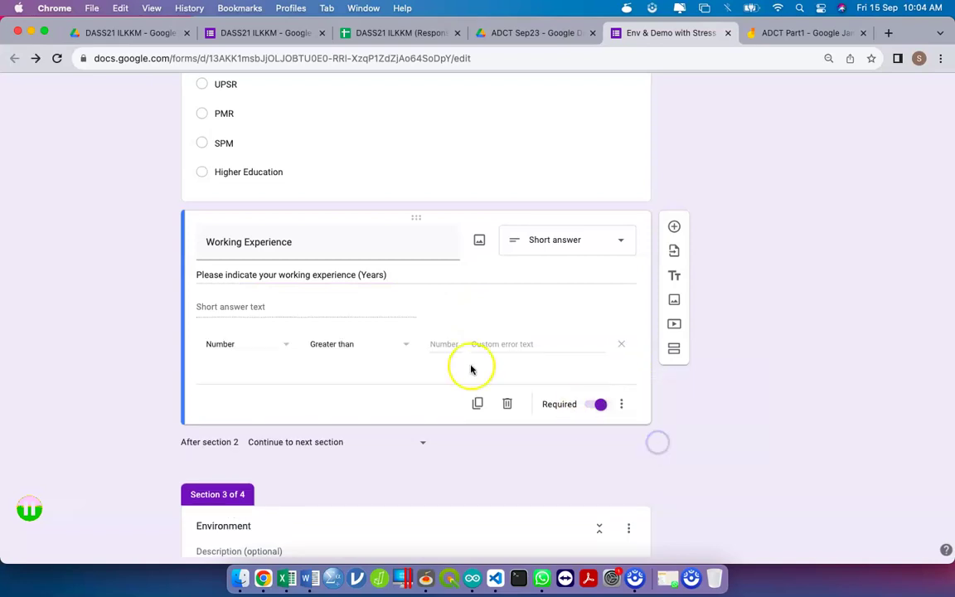
{"action": "left_click", "coordinate": [327, 350]}
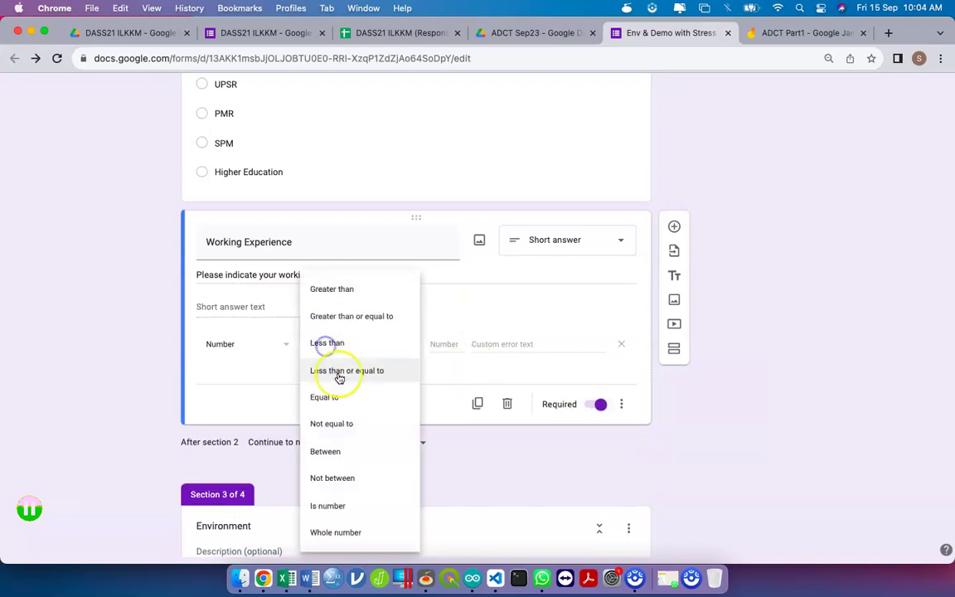
{"action": "left_click", "coordinate": [354, 498]}
{"action": "left_click", "coordinate": [455, 348]}
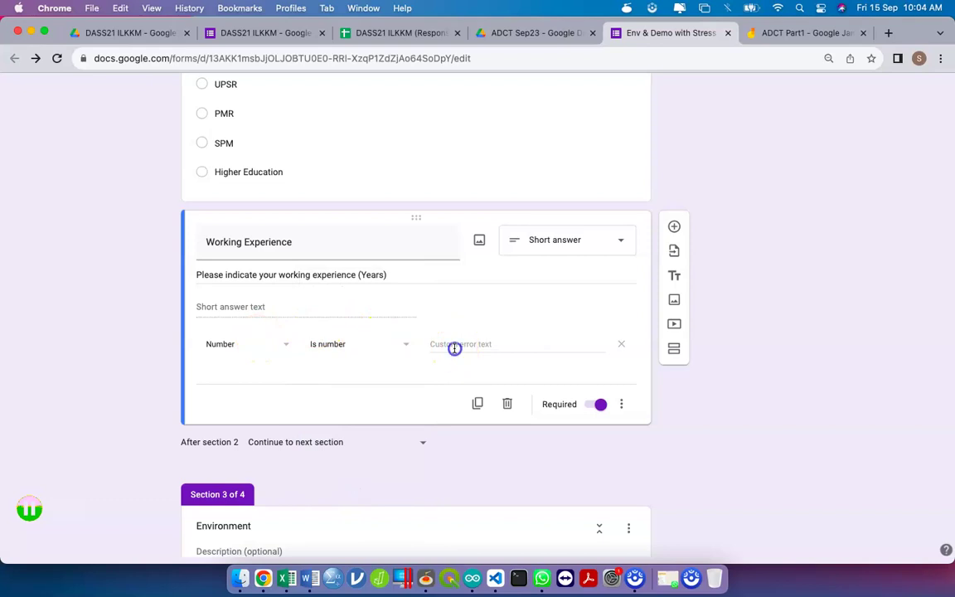
{"action": "type", "text": "Please type as number"}
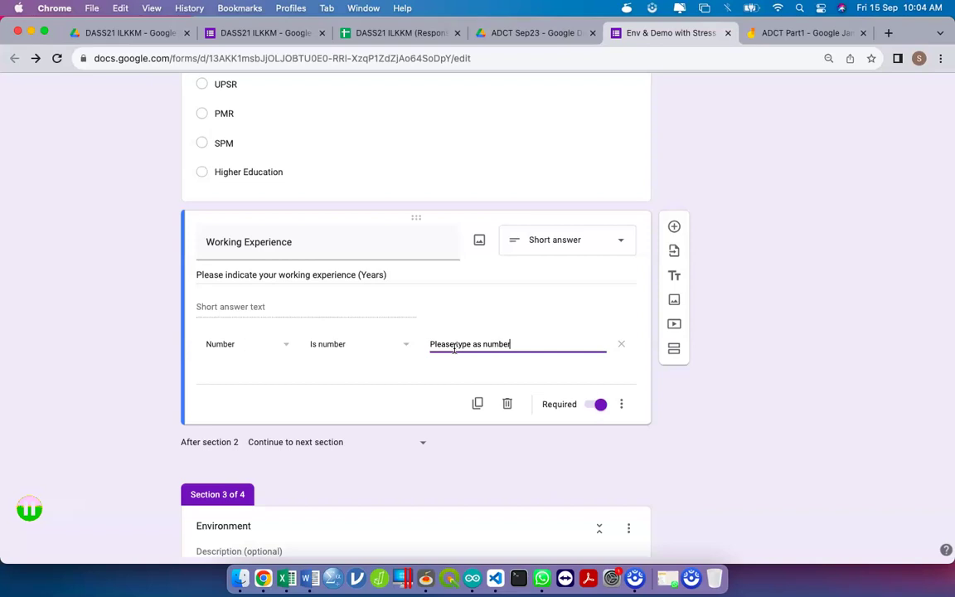
{"action": "left_click", "coordinate": [478, 399]}
Review the questions built so far in the Demographic section, from Race to Working Experience
{"action": "scroll", "coordinate": [477, 399], "scroll_direction": "up", "scroll_amount": 5}
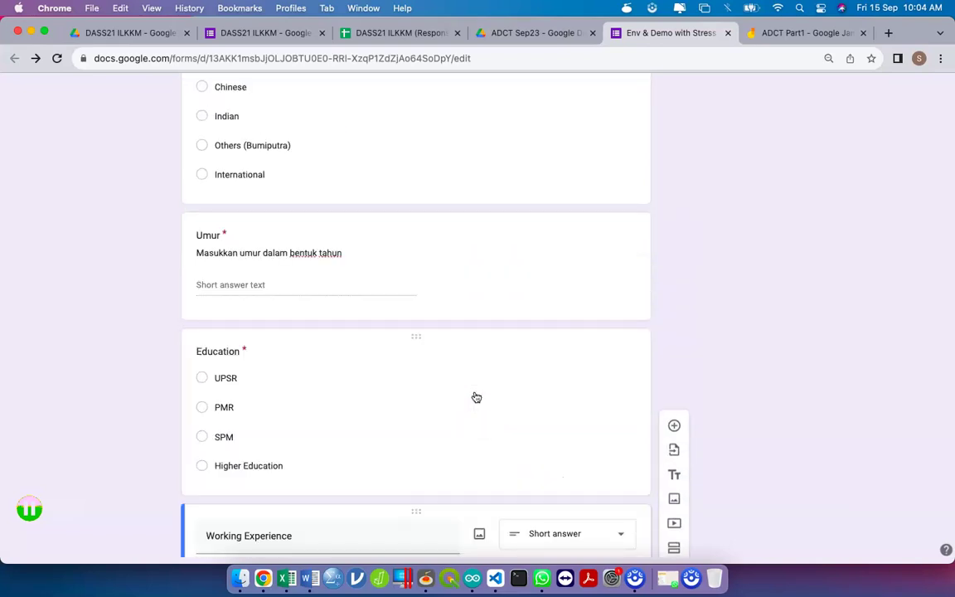
{"action": "scroll", "coordinate": [475, 397], "scroll_direction": "down", "scroll_amount": 5}
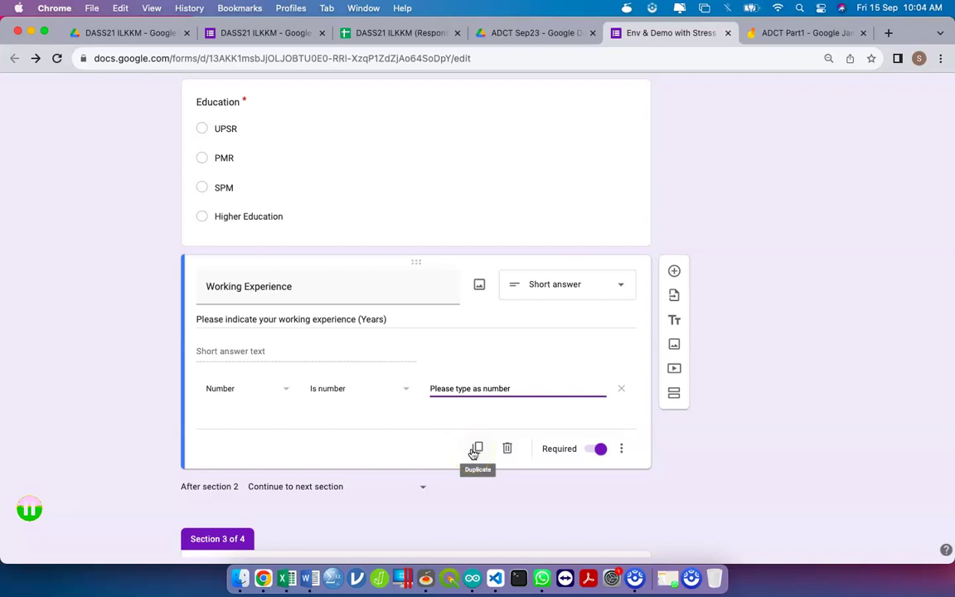
{"action": "left_click", "coordinate": [812, 456]}
{"action": "scroll", "coordinate": [813, 458], "scroll_direction": "up", "scroll_amount": 5}
{"action": "scroll", "coordinate": [812, 459], "scroll_direction": "up", "scroll_amount": 3}
{"action": "scroll", "coordinate": [812, 459], "scroll_direction": "down", "scroll_amount": 10}
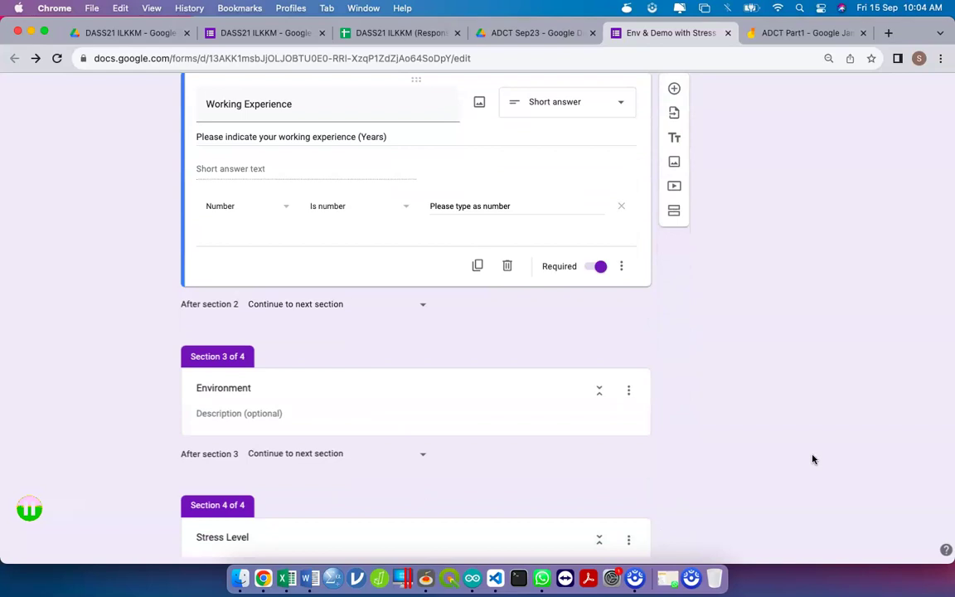
{"action": "scroll", "coordinate": [813, 458], "scroll_direction": "up", "scroll_amount": 2}
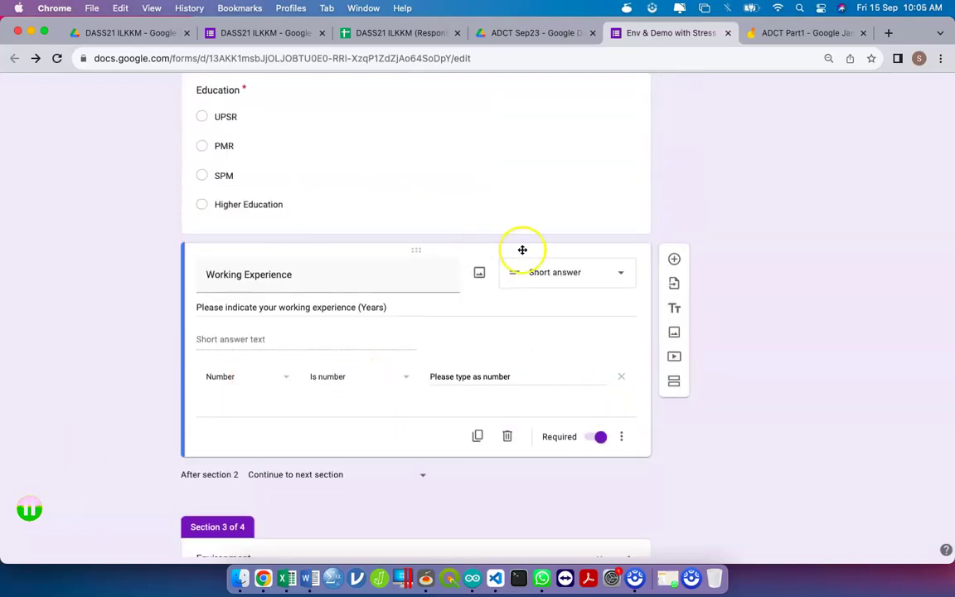
Add a required question titled "Kualiti Udara" to the Environment section
{"action": "scroll", "coordinate": [788, 214], "scroll_direction": "down", "scroll_amount": 5}
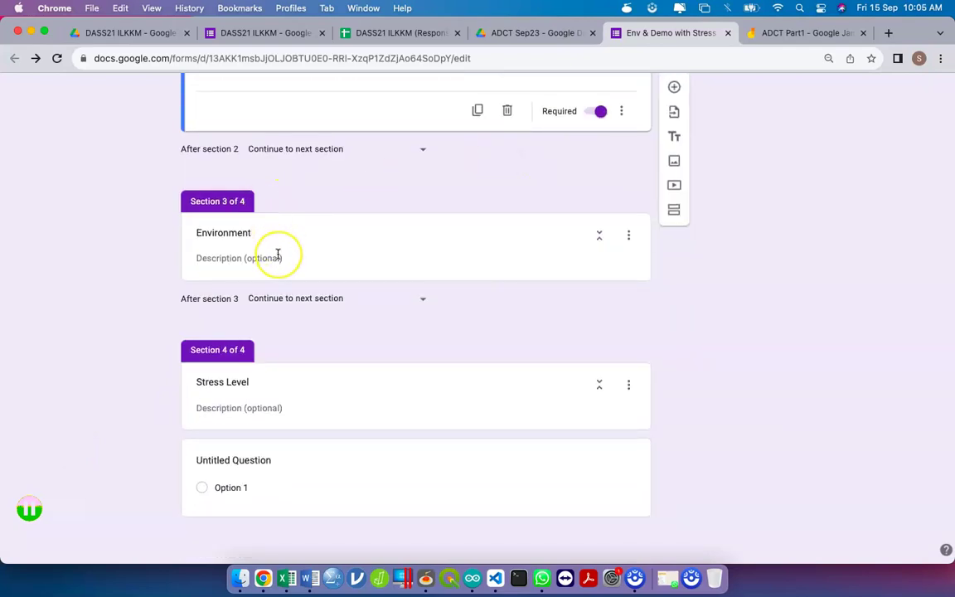
{"action": "left_click", "coordinate": [290, 256]}
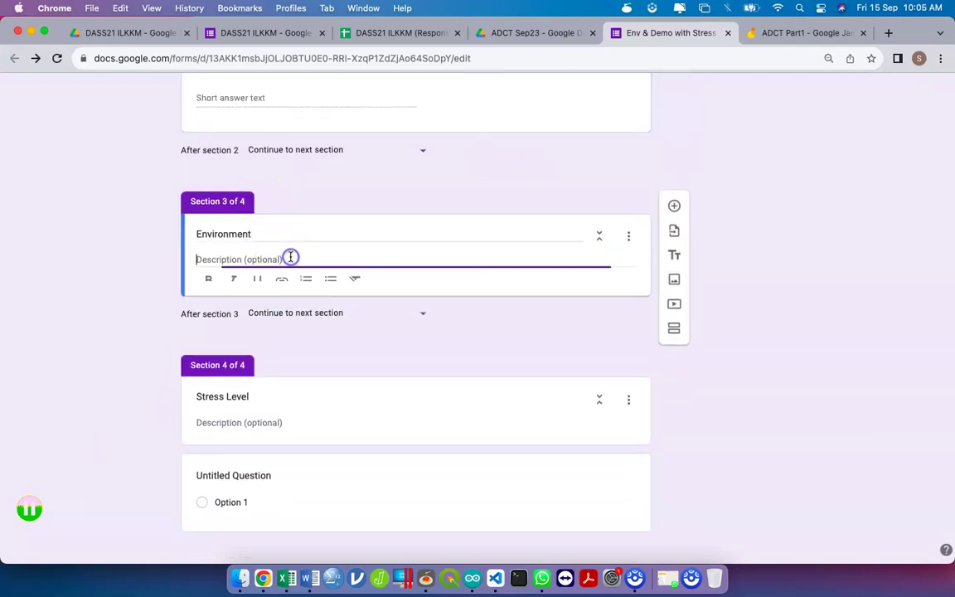
{"action": "left_click", "coordinate": [682, 214]}
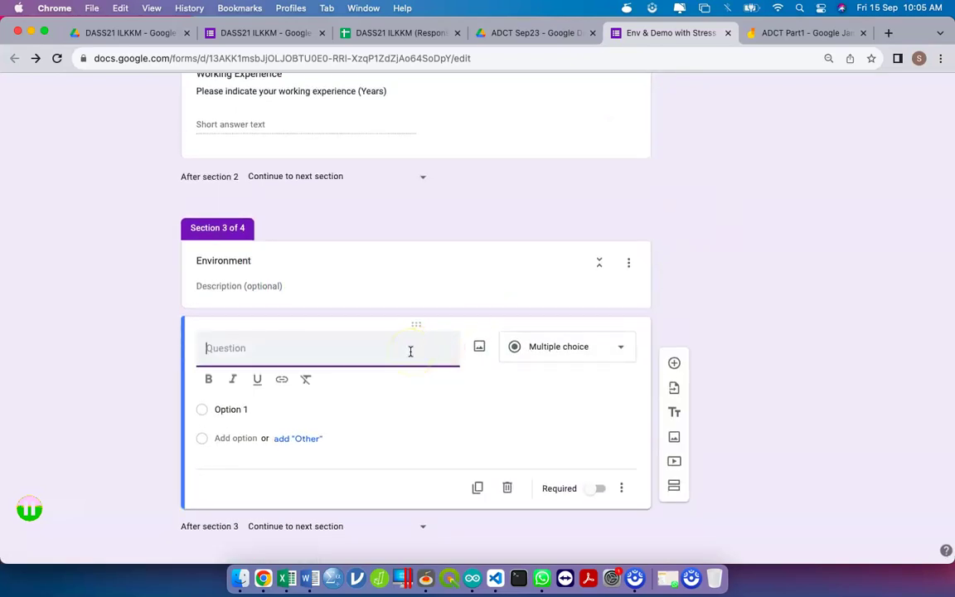
{"action": "type", "text": "Kualiti Udara"}
{"action": "left_click", "coordinate": [599, 489]}
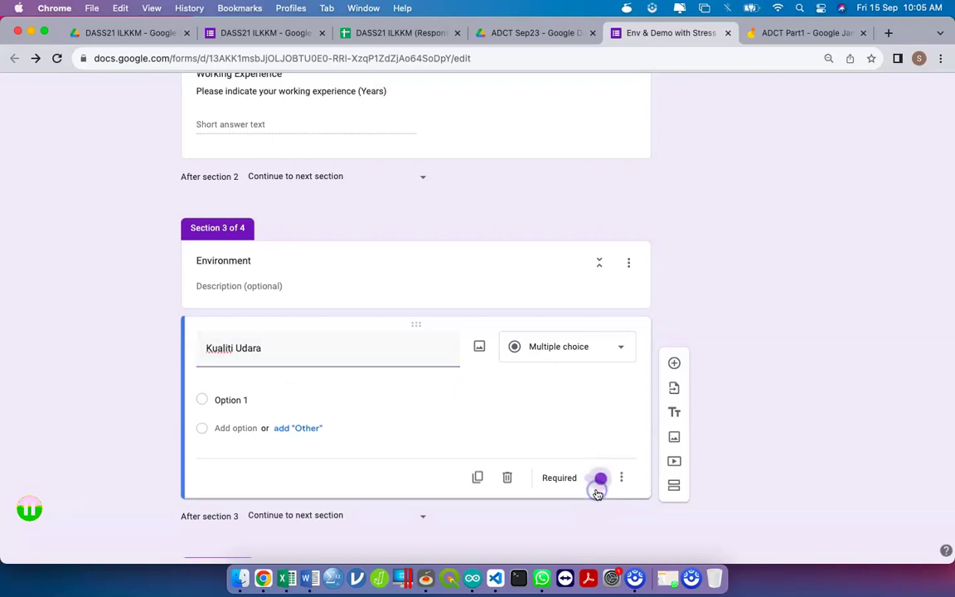
{"action": "left_click", "coordinate": [513, 372]}
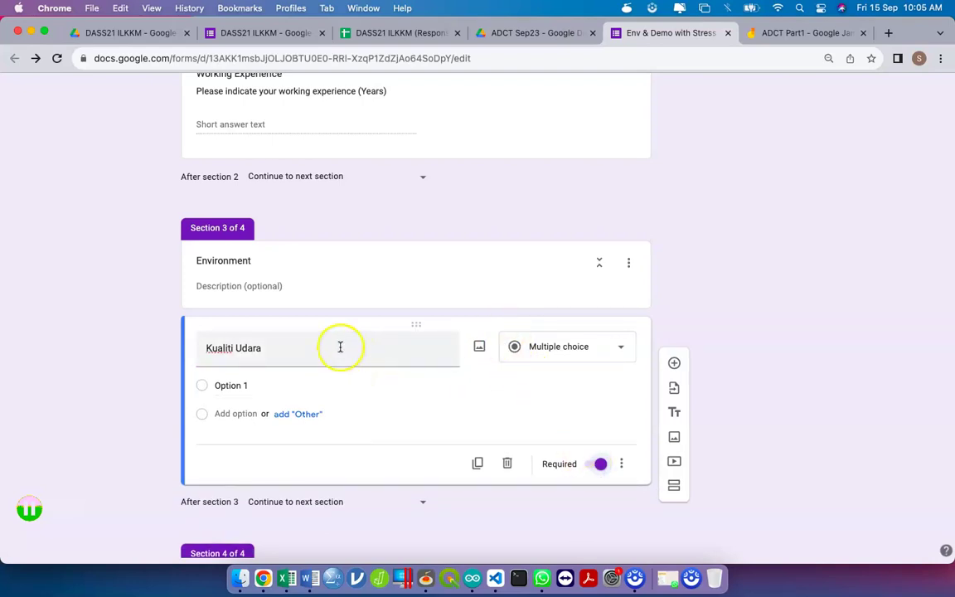
Draft the Kualiti Udara description "Please choose the level of air quality based on the following" and cut the text out
{"action": "left_click", "coordinate": [621, 464]}
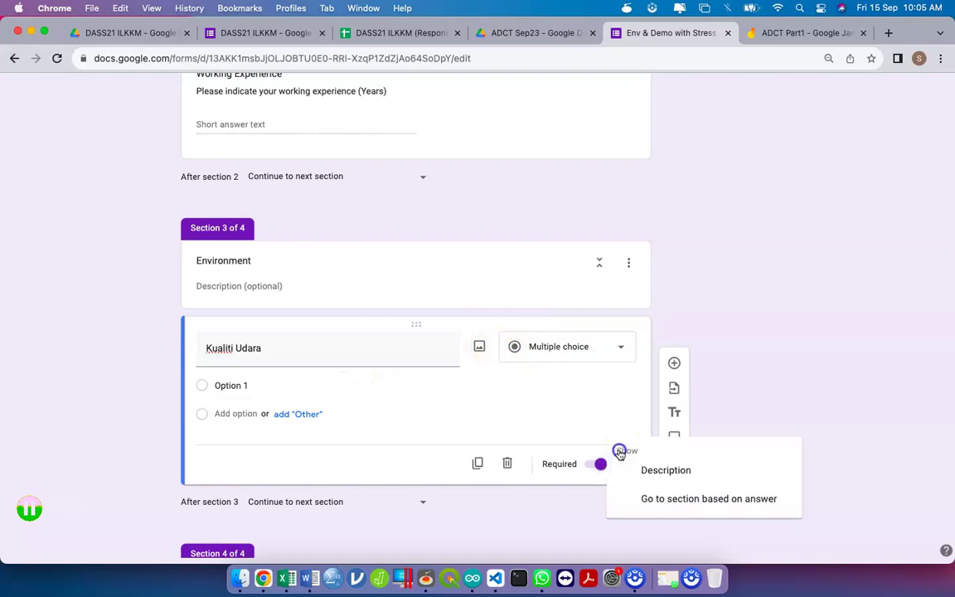
{"action": "left_click", "coordinate": [650, 459]}
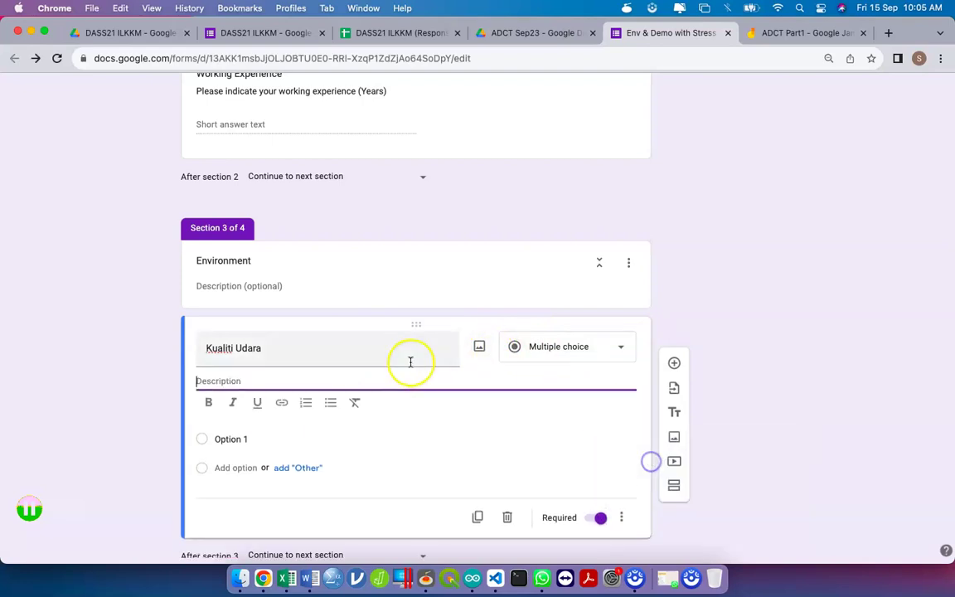
{"action": "left_click", "coordinate": [351, 383]}
{"action": "type", "text": "Ple"}
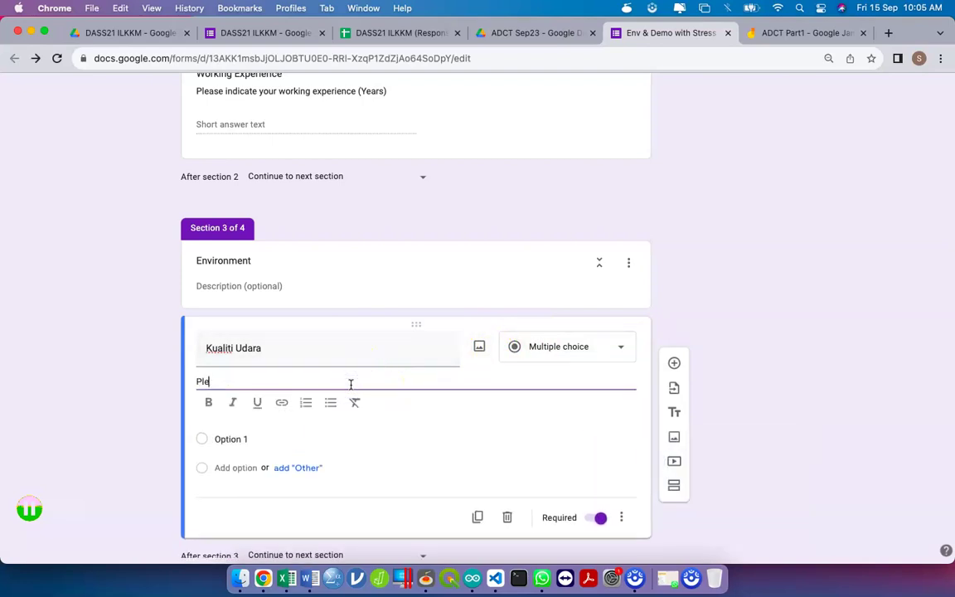
{"action": "type", "text": "ase choose the level of air quality based on the following"}
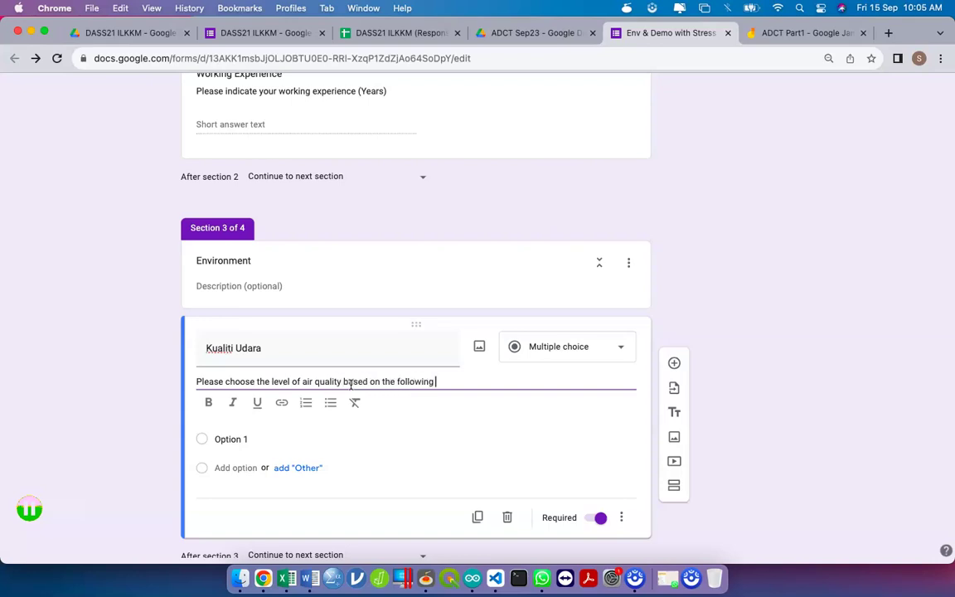
{"action": "key", "text": "super+a"}
{"action": "key", "text": "super+c"}
{"action": "key", "text": "BackSpace"}
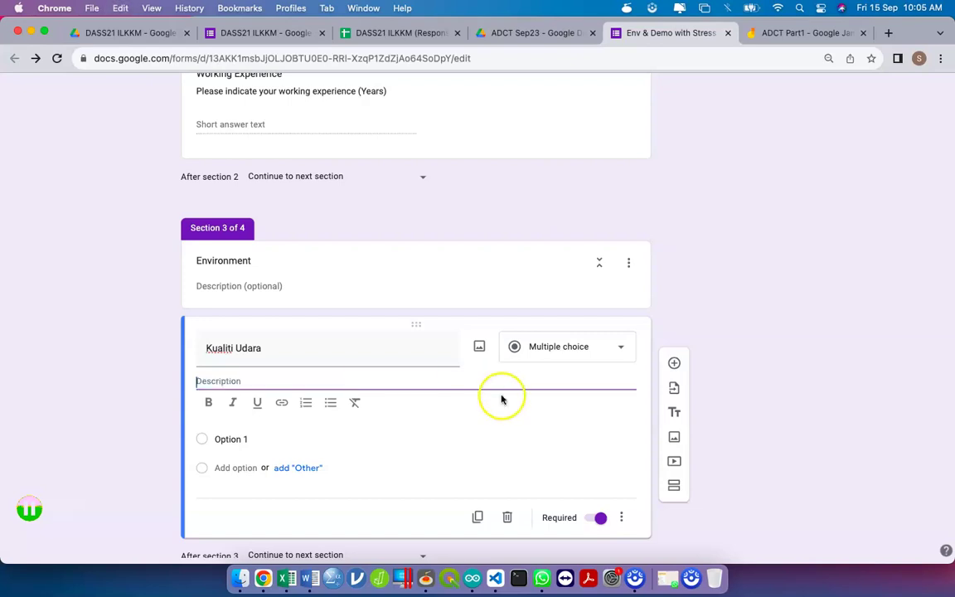
Change the Kualiti Udara question to a multiple choice grid
{"action": "left_click", "coordinate": [548, 350]}
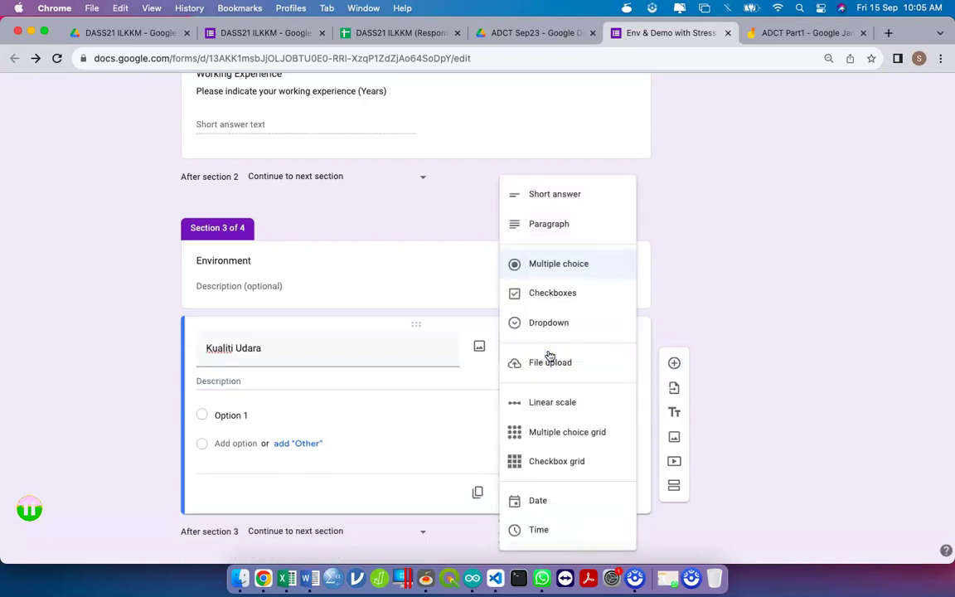
{"action": "left_click", "coordinate": [576, 435]}
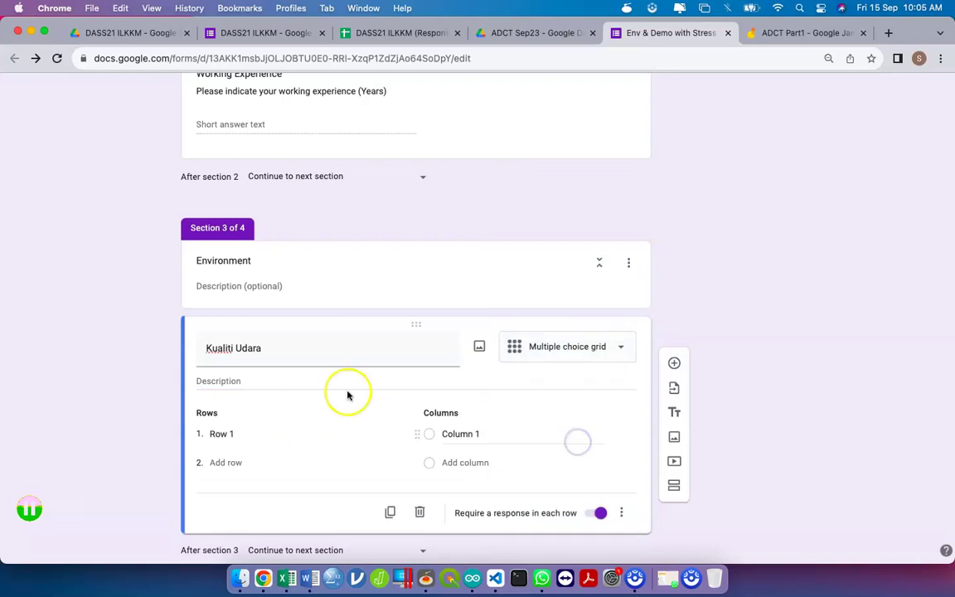
Paste the cut text into the grid question's description and replace the word "level" with "environmental condition"
{"action": "left_click", "coordinate": [248, 379]}
{"action": "key", "text": "super+v"}
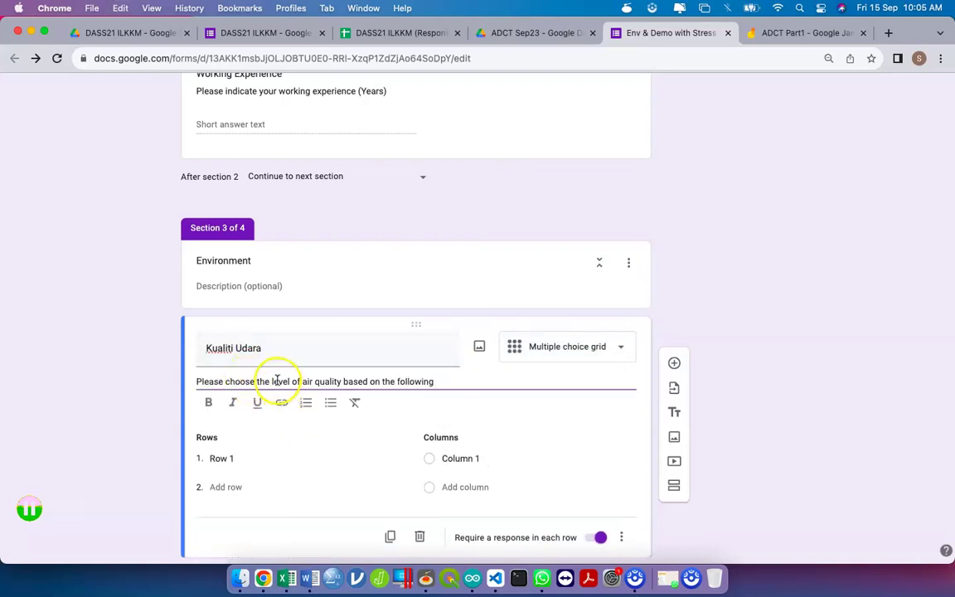
{"action": "double_click", "coordinate": [280, 381]}
{"action": "type", "text": "env"}
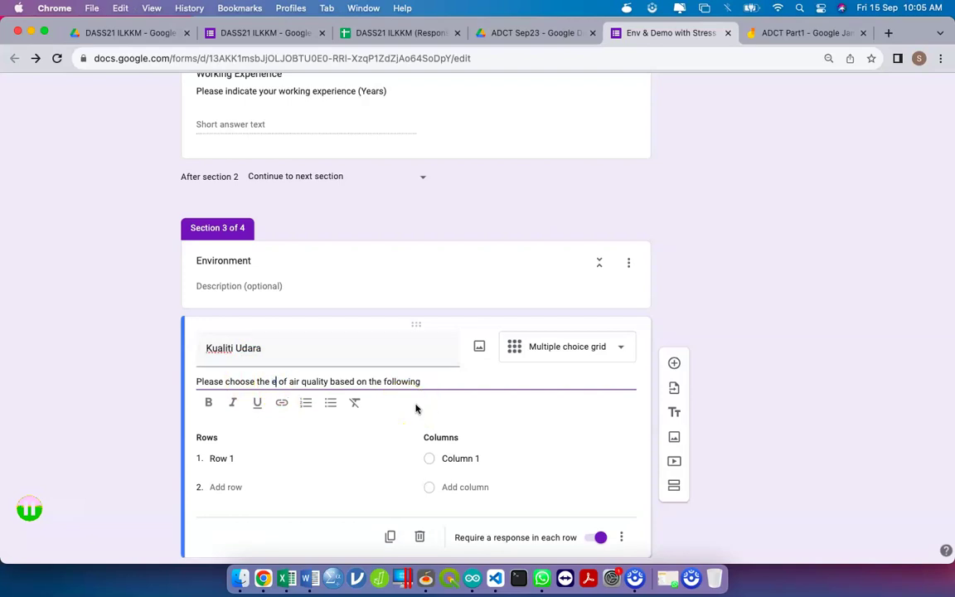
{"action": "type", "text": "ironmental condit"}
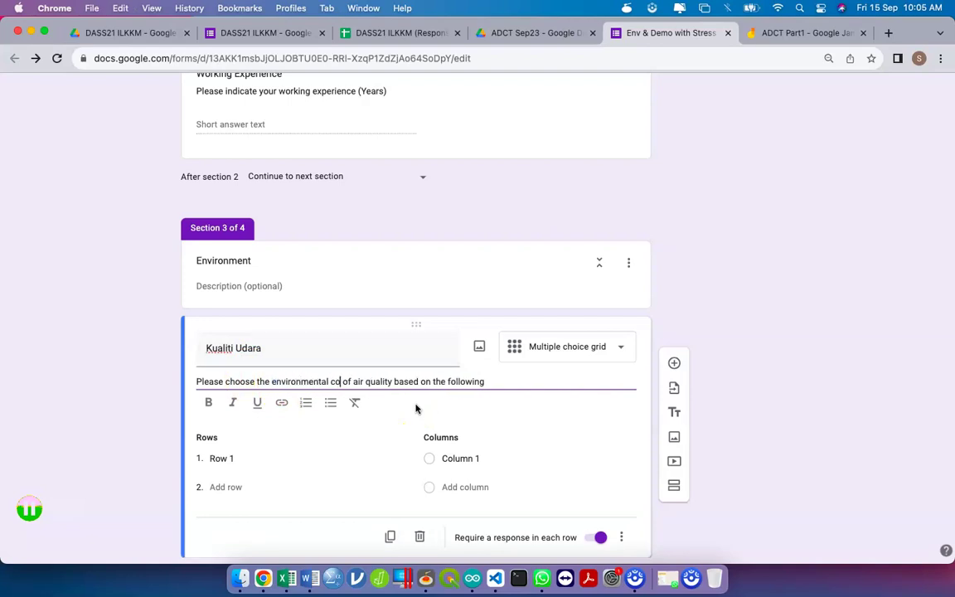
{"action": "type", "text": "ion"}
Remove "of air quality" from the description and end the sentence with "scale"
{"action": "key", "text": "shift+Right"}
{"action": "key", "text": "shift+Right"}
{"action": "key", "text": "shift+Right"}
{"action": "key", "text": "shift+Right"}
{"action": "key", "text": "shift+Right"}
{"action": "key", "text": "shift+Right"}
{"action": "key", "text": "shift+Right"}
{"action": "key", "text": "shift+Right"}
{"action": "key", "text": "shift+Right"}
{"action": "key", "text": "shift+Right"}
{"action": "key", "text": "shift+Right"}
{"action": "key", "text": "shift+Right"}
{"action": "key", "text": "shift+Right"}
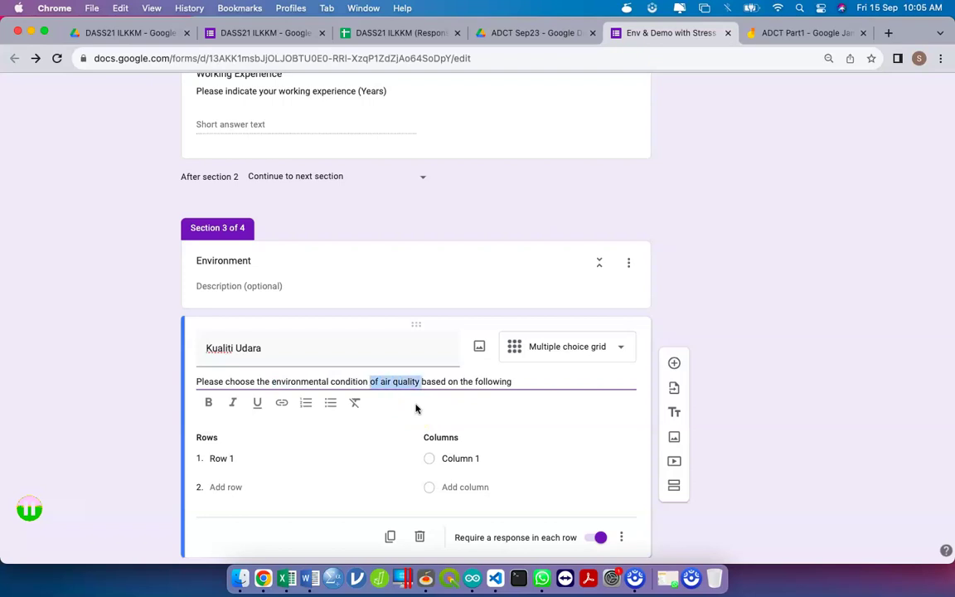
{"action": "key", "text": "BackSpace"}
{"action": "left_click", "coordinate": [477, 385]}
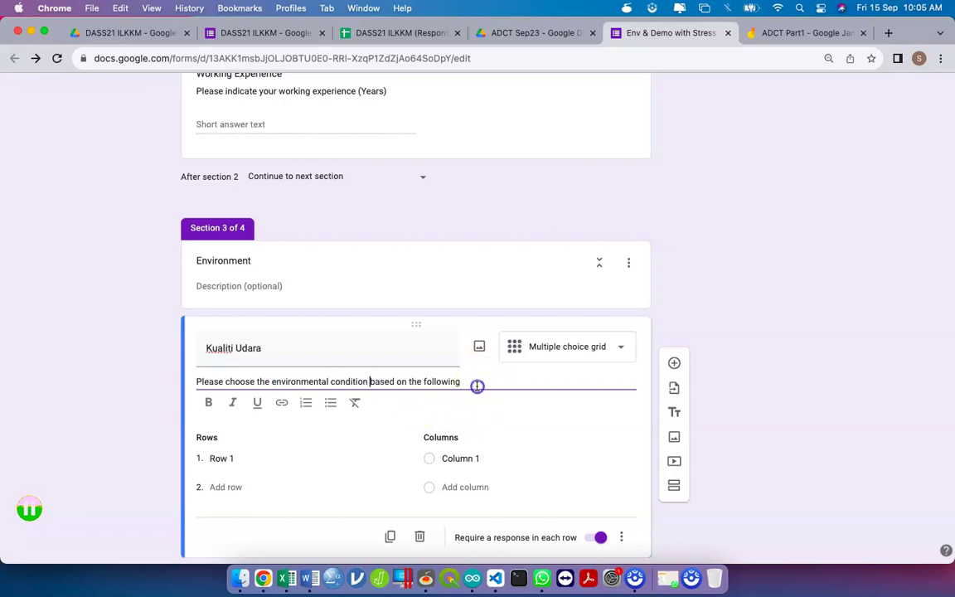
{"action": "type", "text": "scale"}
Retitle the grid question "Environment" and enter its first two rows as "Air Quality" and "Lighthing"
{"action": "triple_click", "coordinate": [377, 344]}
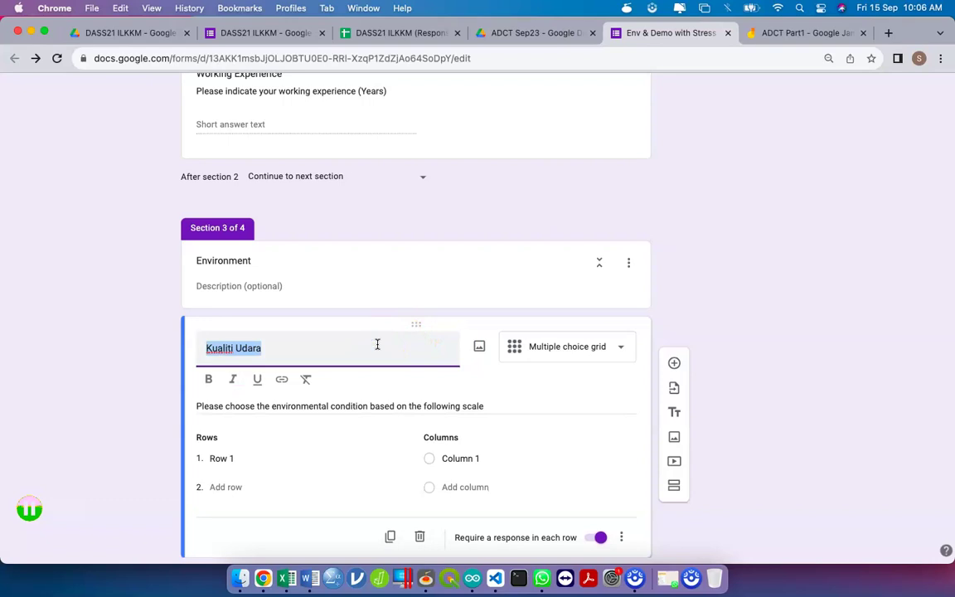
{"action": "type", "text": "Environment"}
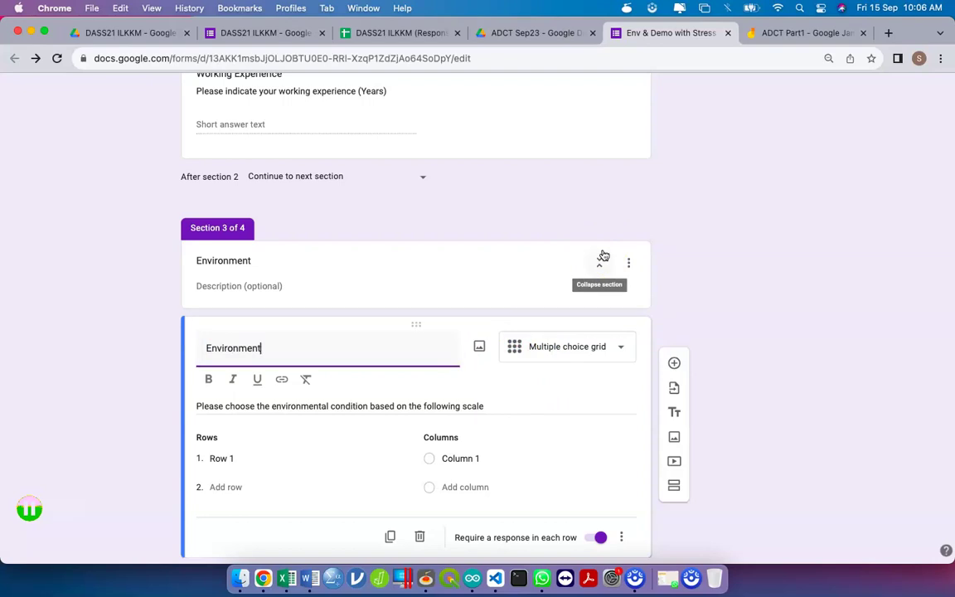
{"action": "scroll", "coordinate": [604, 255], "scroll_direction": "down", "scroll_amount": 2}
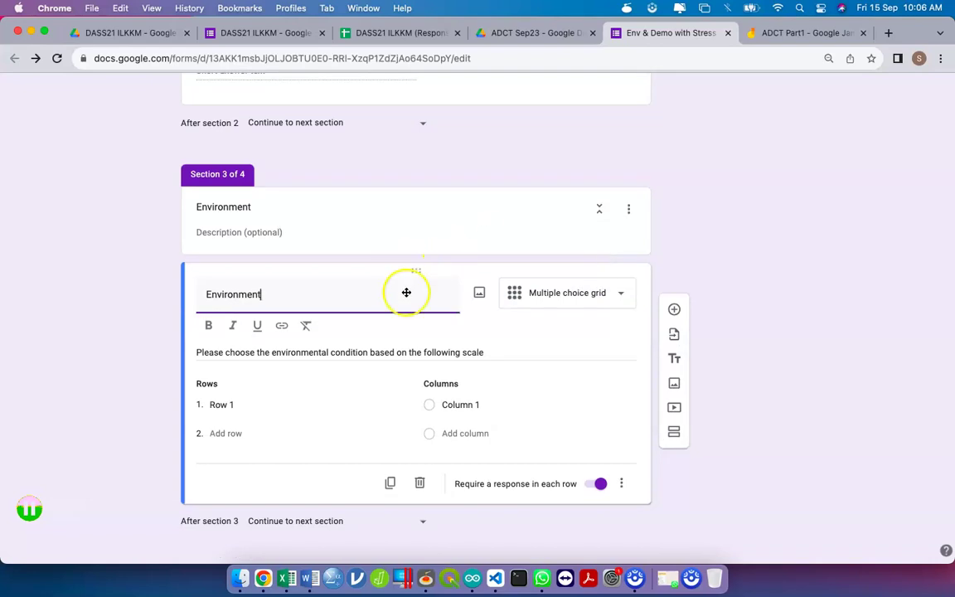
{"action": "left_click", "coordinate": [240, 401]}
{"action": "type", "text": "Air Quality"}
{"action": "left_click", "coordinate": [227, 409]}
{"action": "type", "text": "Light"}
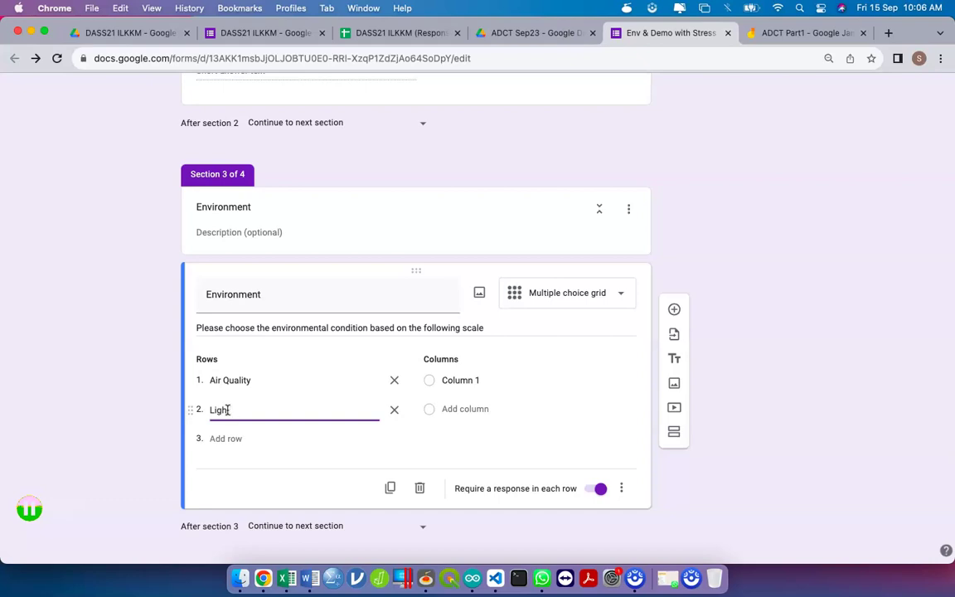
{"action": "type", "text": "hing"}
Add the grid rows "Air Flow", "Air Temperature" and "Noise level" to the Environment question
{"action": "left_click", "coordinate": [226, 439]}
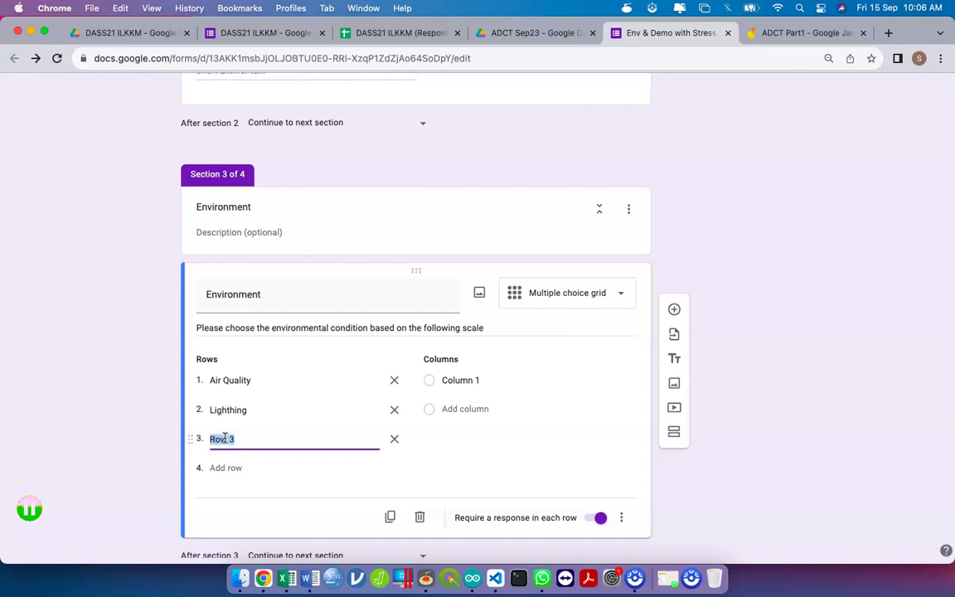
{"action": "type", "text": "Air Flow"}
{"action": "left_click", "coordinate": [219, 466]}
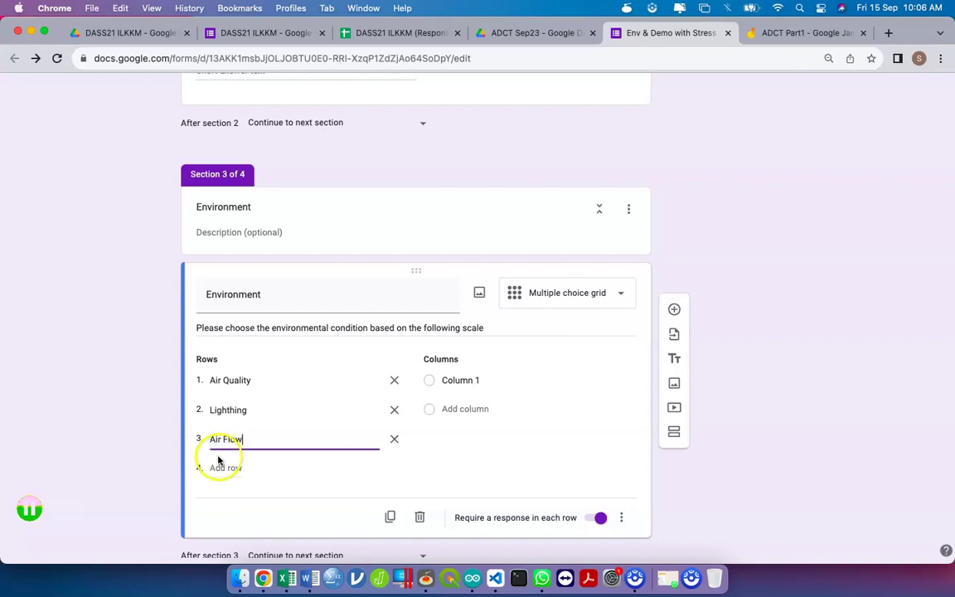
{"action": "type", "text": "Air Tem"}
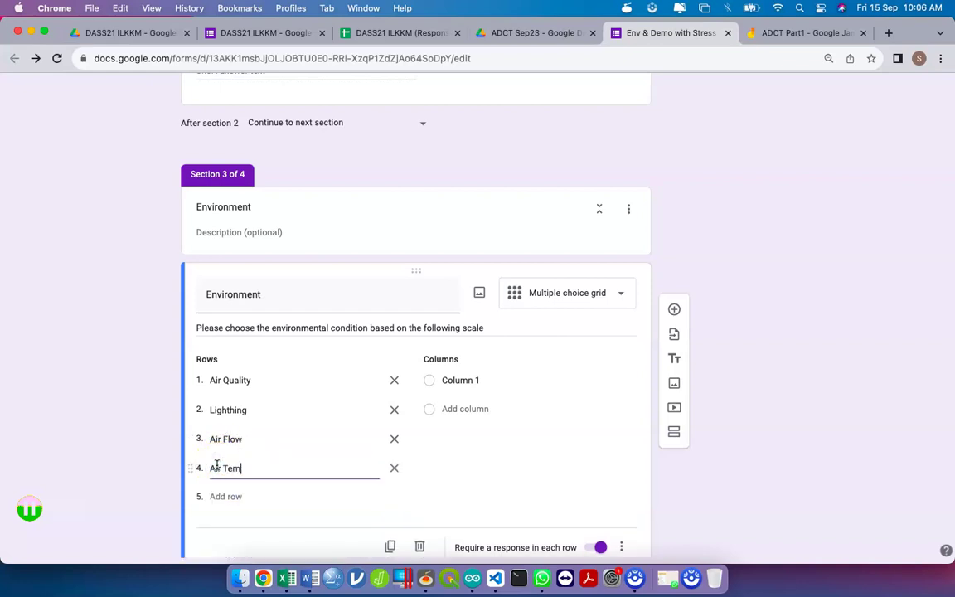
{"action": "type", "text": "perature"}
{"action": "left_click", "coordinate": [229, 495]}
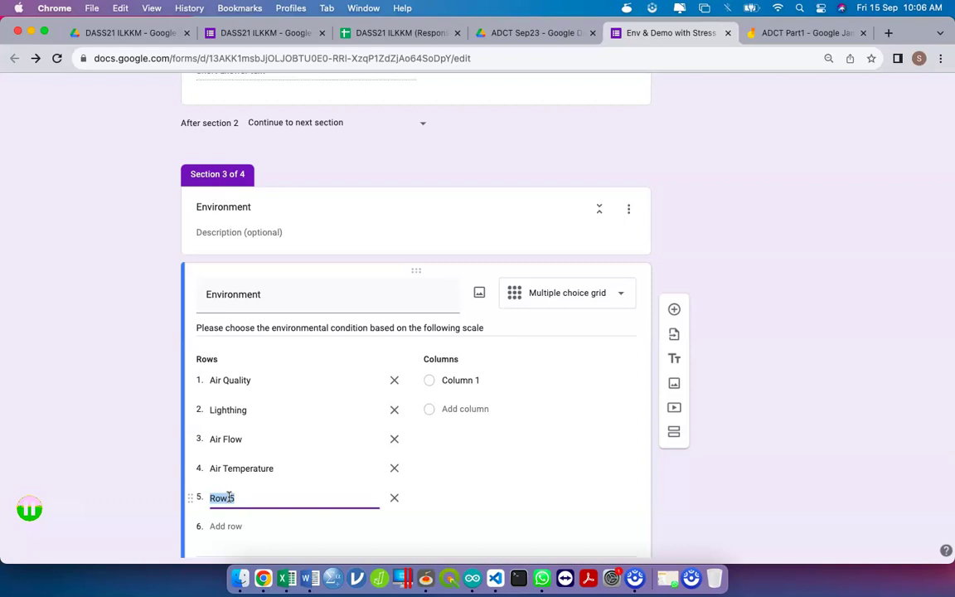
{"action": "type", "text": "N"}
{"action": "left_click", "coordinate": [752, 496]}
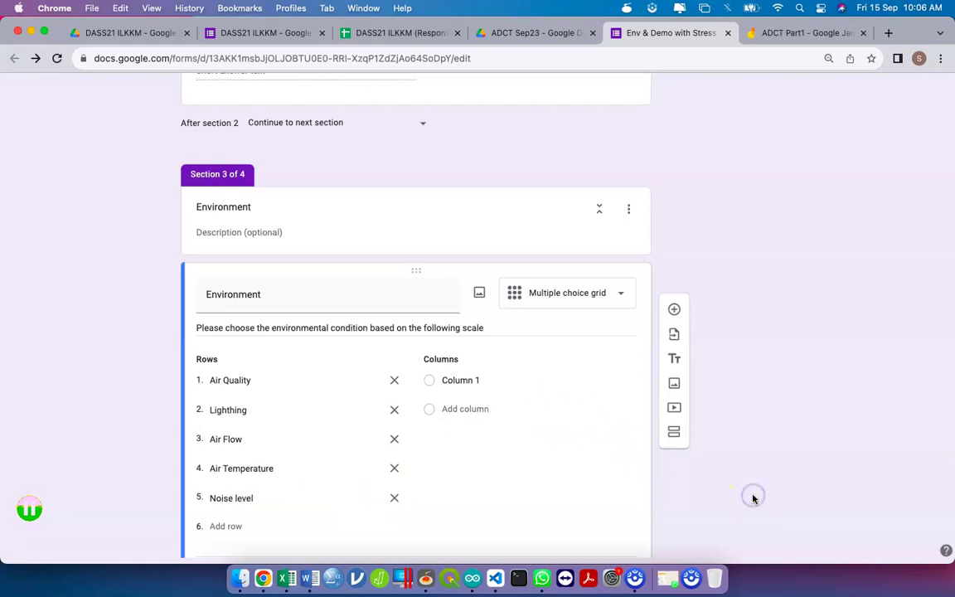
{"action": "scroll", "coordinate": [753, 497], "scroll_direction": "down", "scroll_amount": 3}
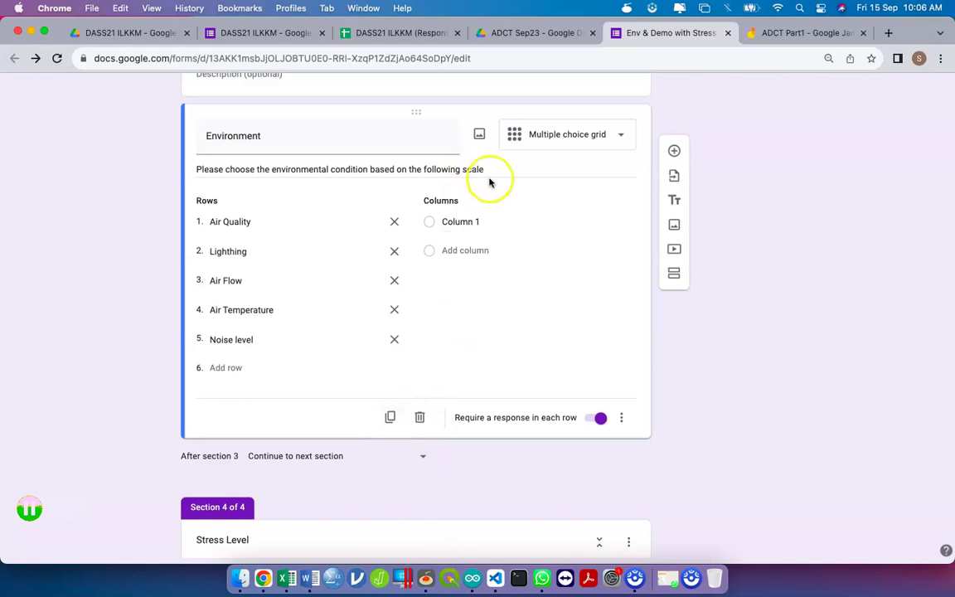
Switch to Word, create a blank document and insert a table with five columns and two rows
{"action": "left_click", "coordinate": [307, 578]}
{"action": "double_click", "coordinate": [569, 284]}
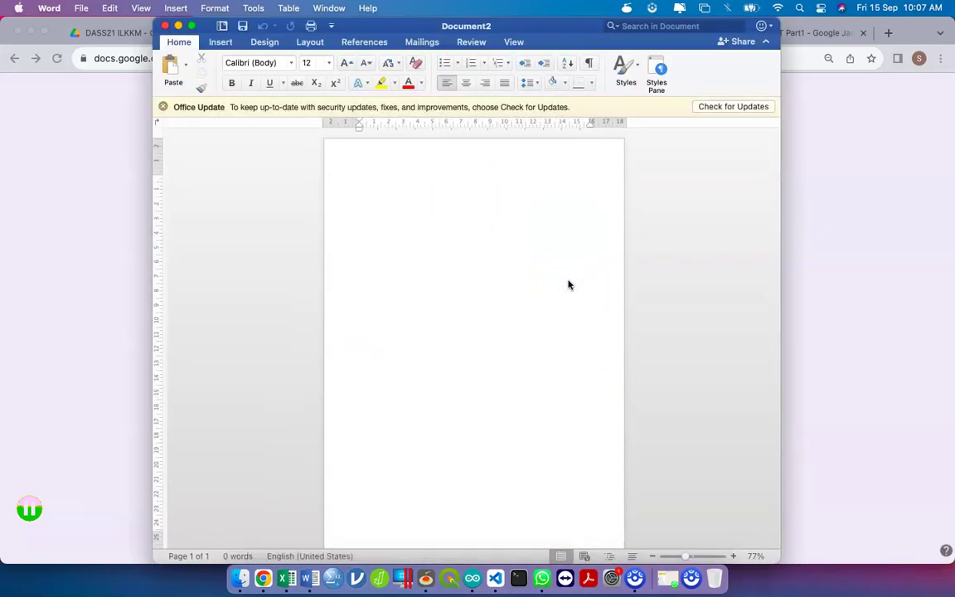
{"action": "left_click", "coordinate": [221, 41]}
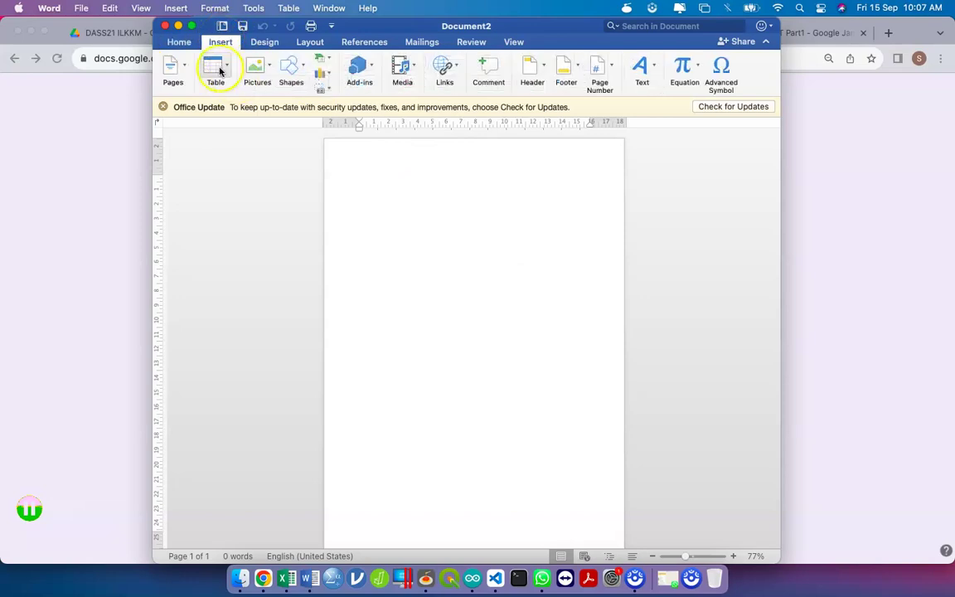
{"action": "left_click", "coordinate": [221, 72]}
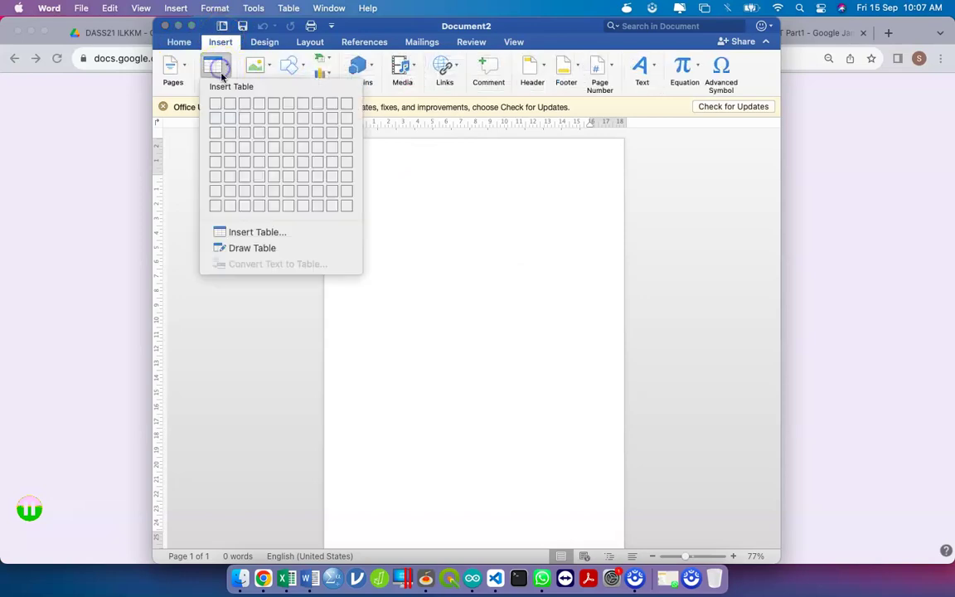
{"action": "left_click", "coordinate": [273, 123]}
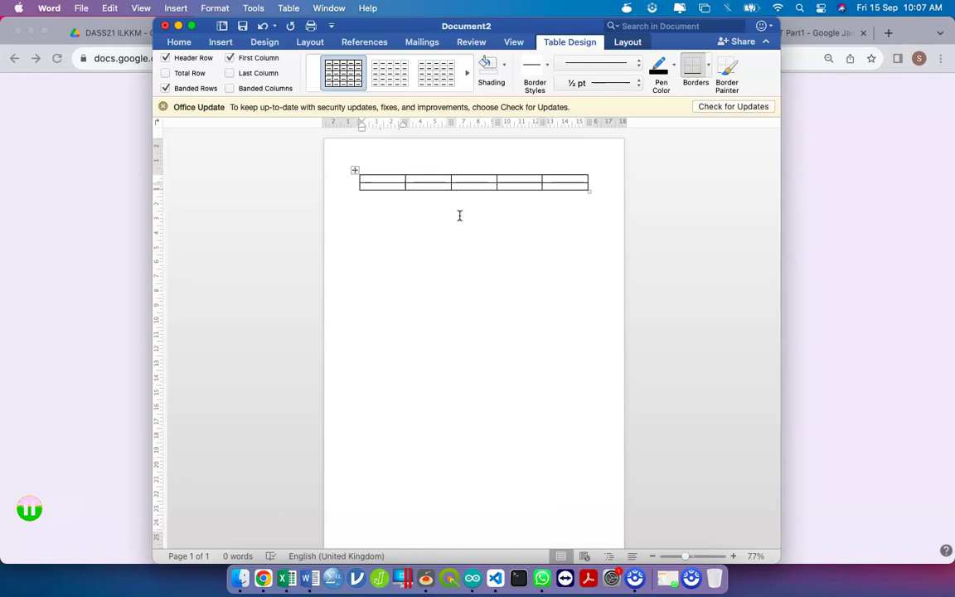
Number the cells of the table's first row from 1 to 5
{"action": "type", "text": "1"}
{"action": "key", "text": "Tab"}
{"action": "type", "text": "2"}
{"action": "key", "text": "Tab"}
{"action": "type", "text": "3"}
{"action": "key", "text": "Tab"}
{"action": "type", "text": "4"}
{"action": "key", "text": "Tab"}
{"action": "type", "text": "5d"}
Label scores 1 and 2 "Very Poor/ Very Bad" and "Poor/ Bad" in the second row, and fit the first column to its text
{"action": "key", "text": "Tab"}
{"action": "key", "text": "BackSpace"}
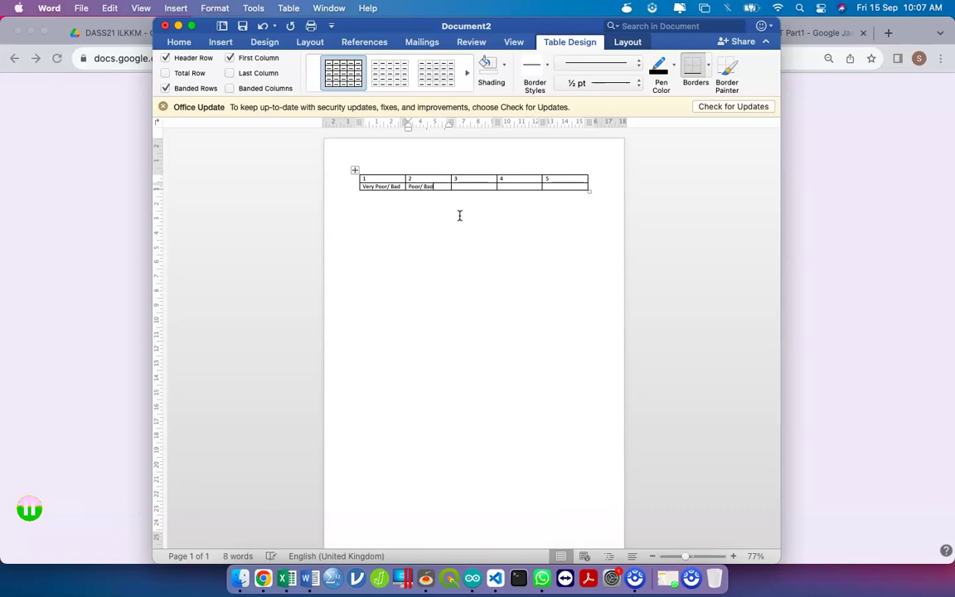
{"action": "type", "text": "d"}
{"action": "left_click", "coordinate": [390, 186]}
{"action": "type", "text": "Very"}
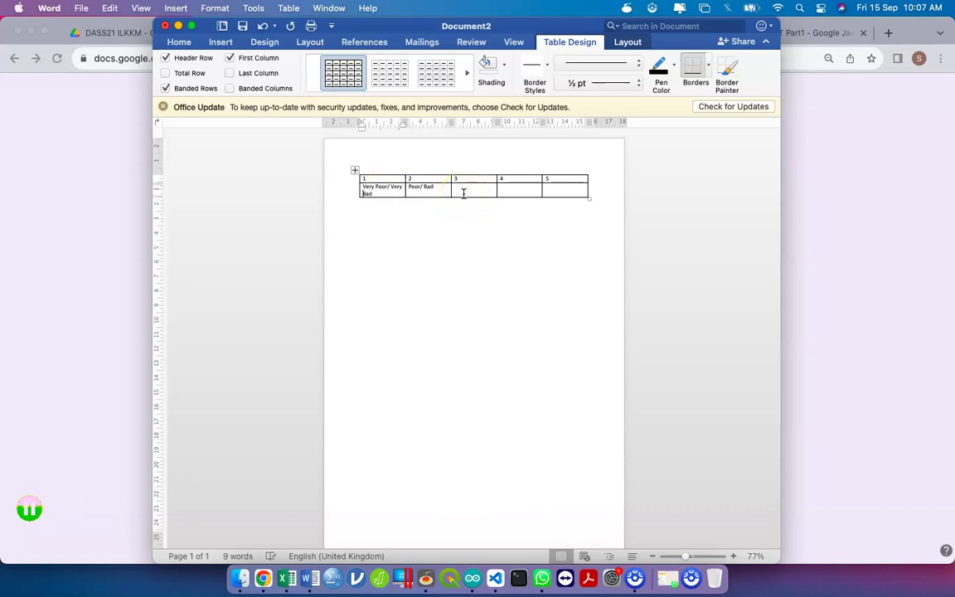
{"action": "scroll", "coordinate": [400, 242], "scroll_direction": "up", "scroll_amount": 5}
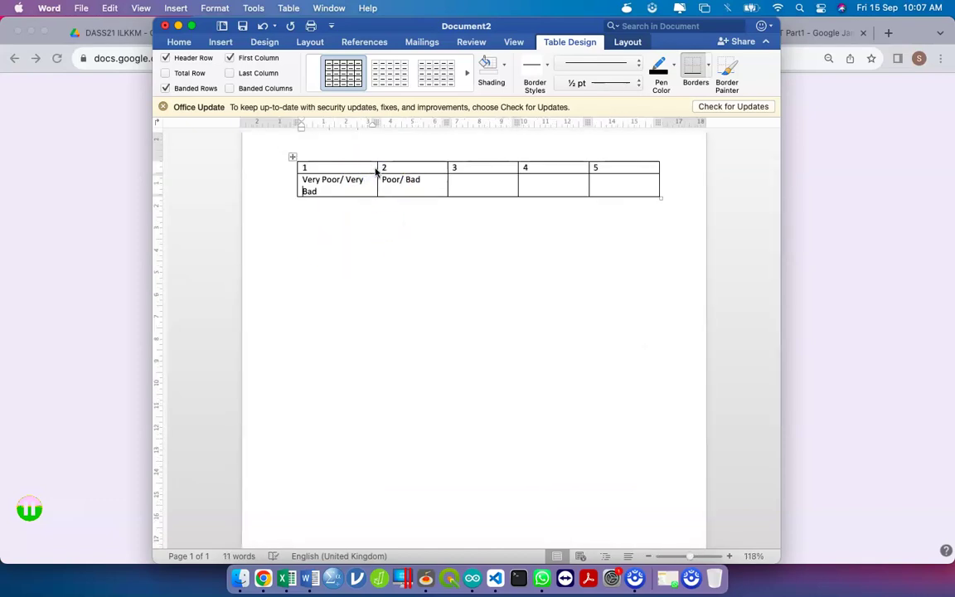
{"action": "double_click", "coordinate": [376, 167]}
Label scores 3, 4 and 5 in the second row "Moderate", "Good" and "Very Good"
{"action": "left_click", "coordinate": [452, 181]}
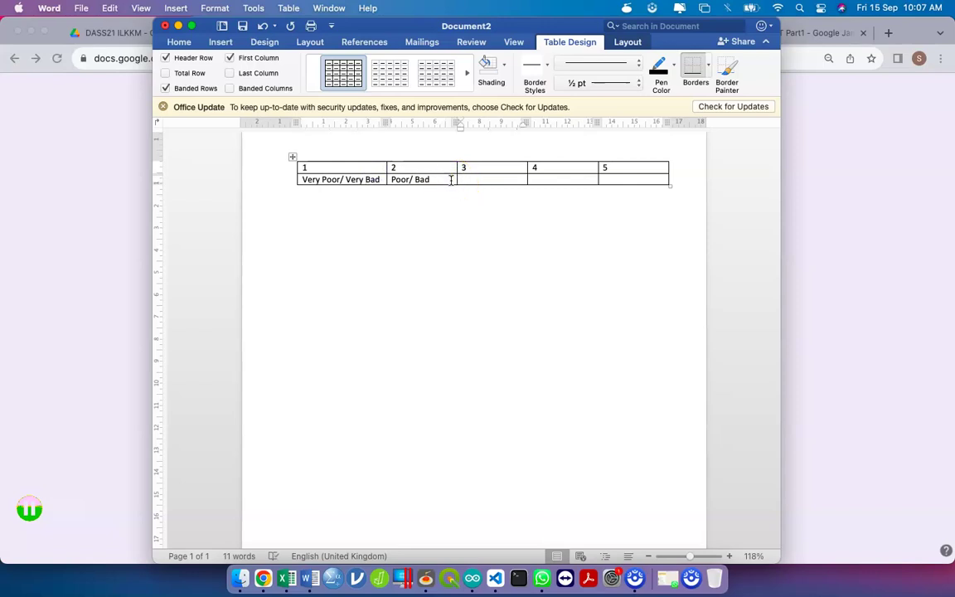
{"action": "type", "text": "Moderate"}
{"action": "key", "text": "Tab"}
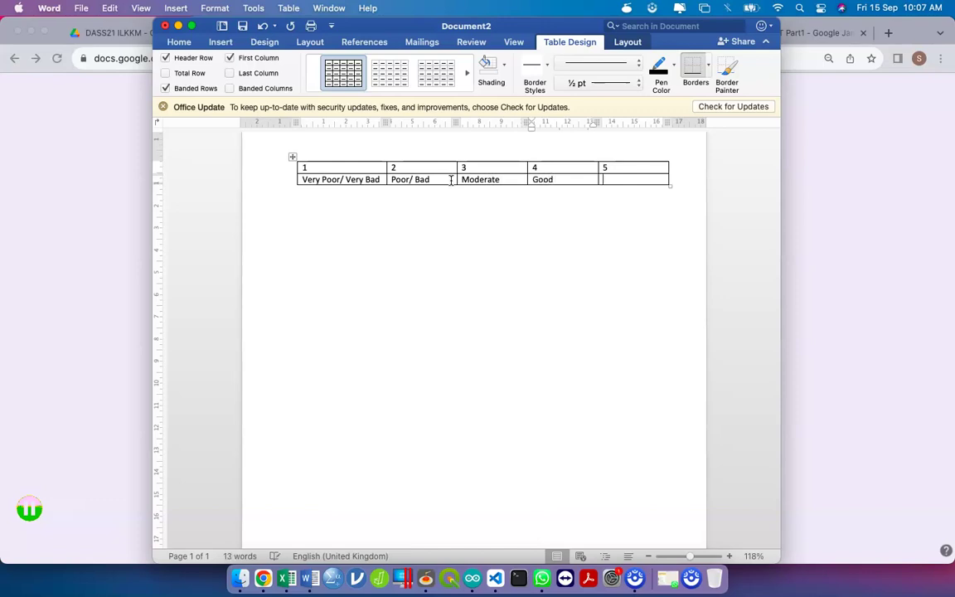
{"action": "type", "text": "Very Good"}
{"action": "left_click", "coordinate": [504, 233]}
{"action": "scroll", "coordinate": [504, 233], "scroll_direction": "up", "scroll_amount": 5}
{"action": "scroll", "coordinate": [503, 231], "scroll_direction": "up", "scroll_amount": 3}
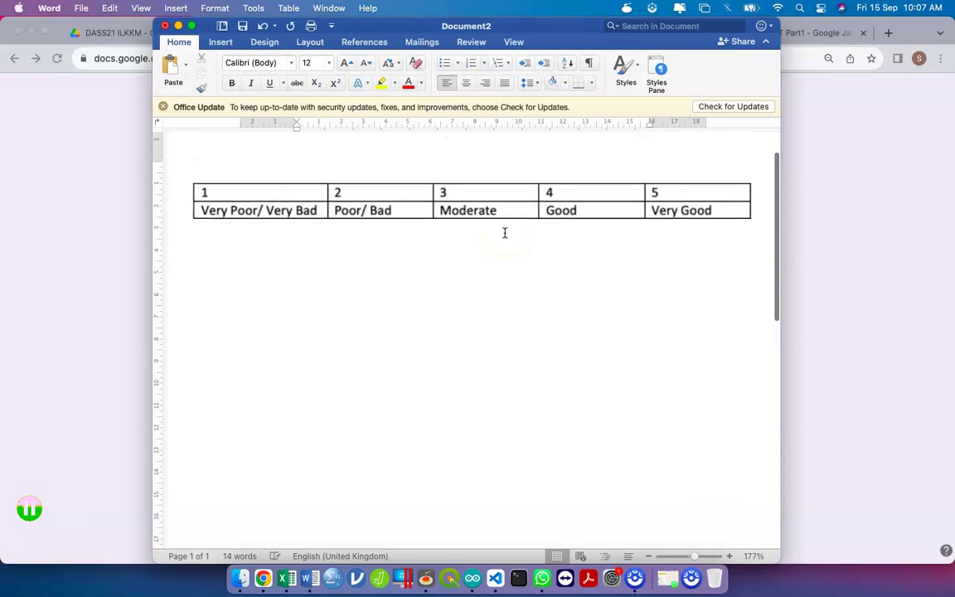
Centre the text in all cells of the rating scale table
{"action": "left_click_drag", "start_coordinate": [319, 231], "coordinate": [671, 247]}
{"action": "left_click", "coordinate": [466, 83]}
{"action": "left_click", "coordinate": [480, 276]}
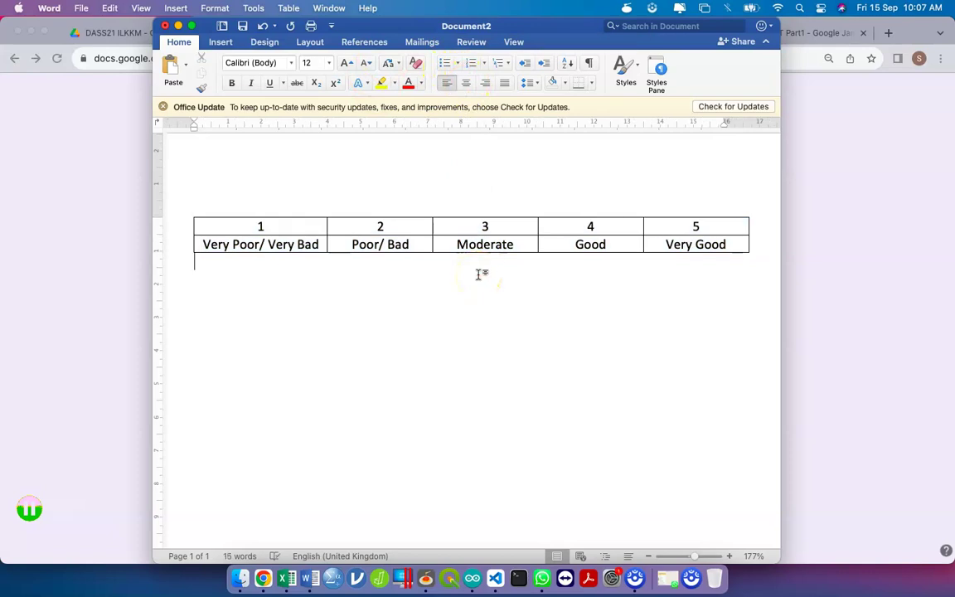
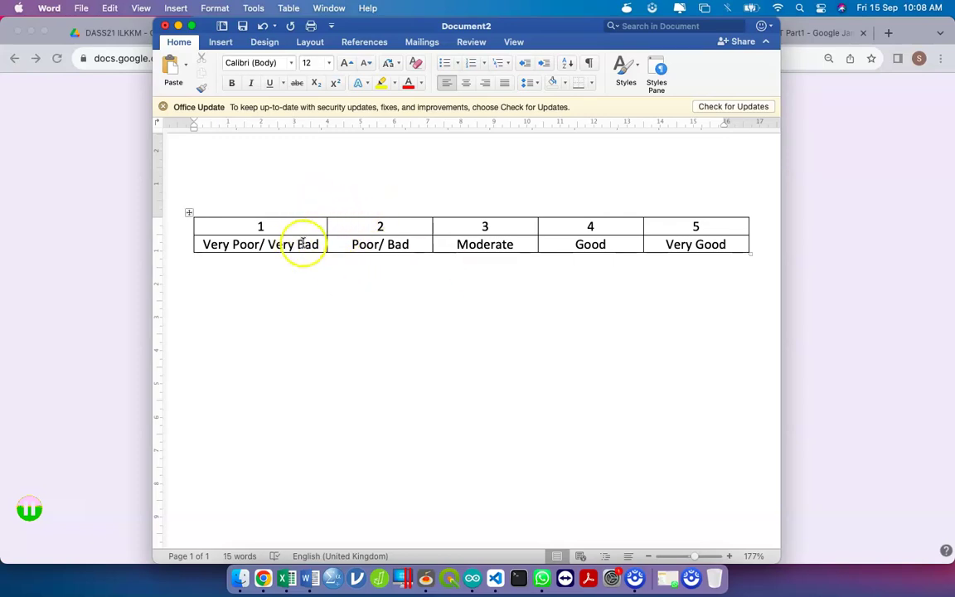
Shade the "Very Poor/ Very Bad" cell red and the "Poor/ Bad" cell orange
{"action": "left_click", "coordinate": [196, 246]}
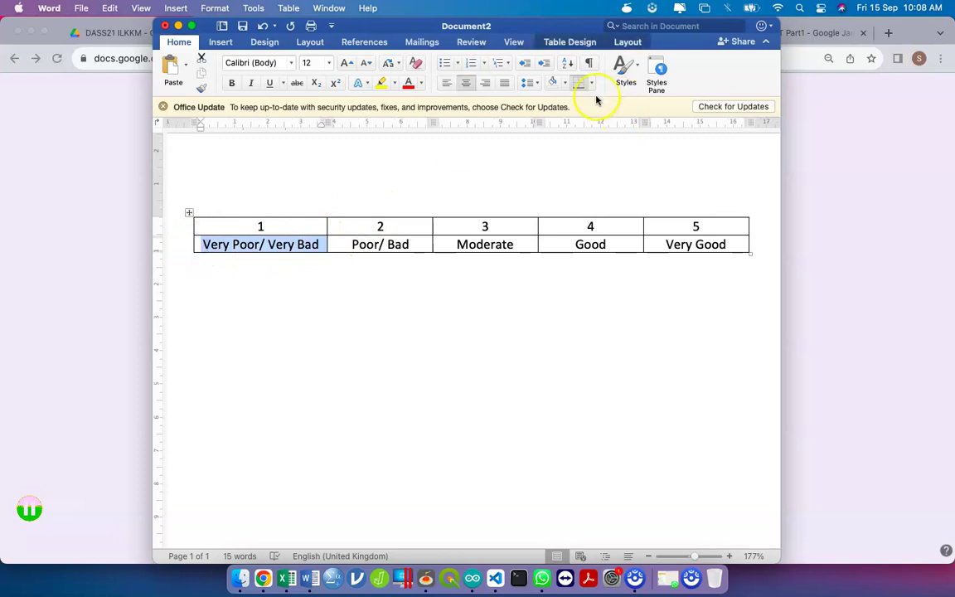
{"action": "left_click", "coordinate": [564, 83]}
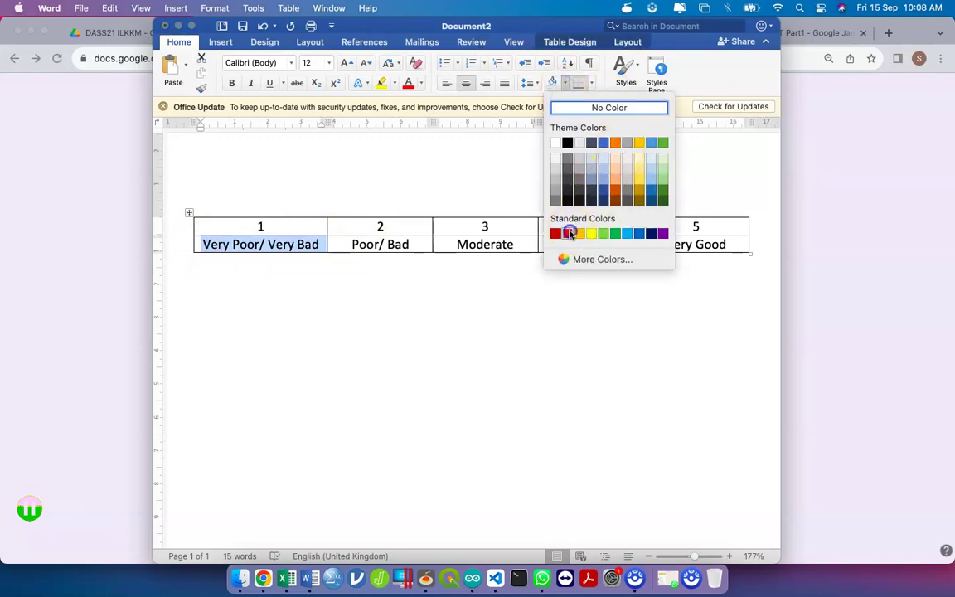
{"action": "left_click", "coordinate": [565, 232]}
{"action": "left_click_drag", "start_coordinate": [336, 243], "coordinate": [383, 241]}
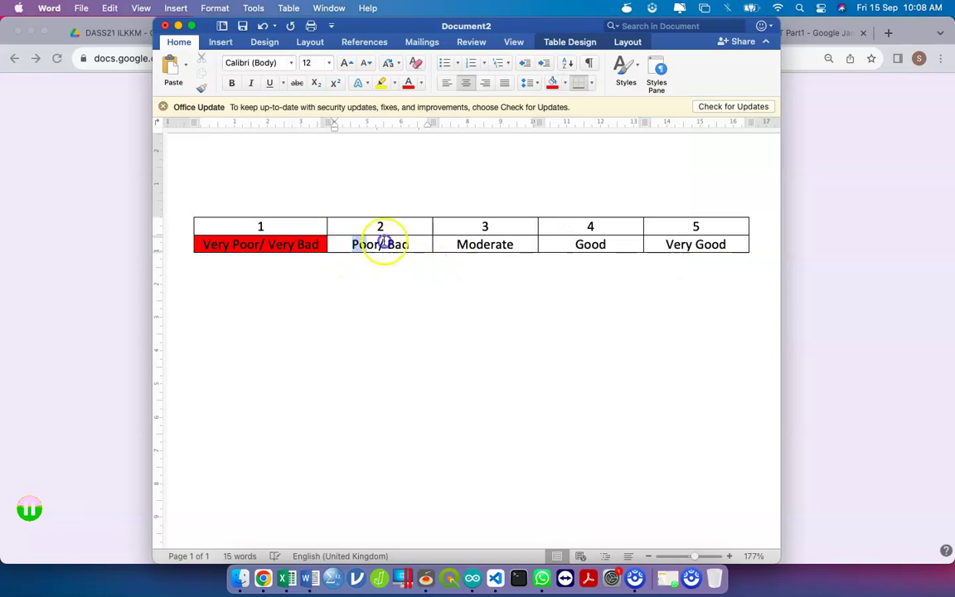
{"action": "left_click", "coordinate": [565, 89]}
{"action": "left_click", "coordinate": [579, 233]}
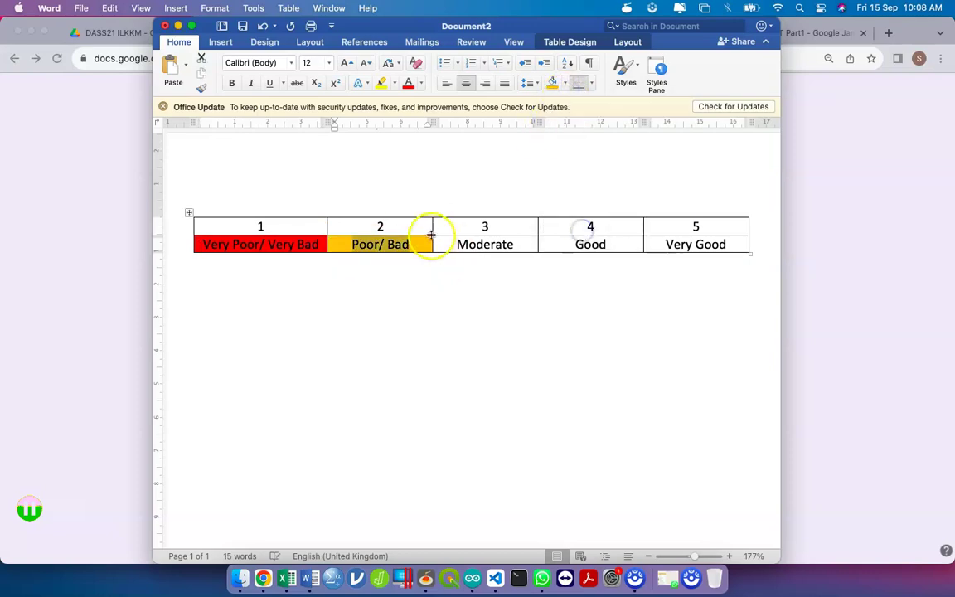
Shade the "Moderate" cell yellow and the "Good" cell light blue
{"action": "left_click", "coordinate": [437, 242]}
{"action": "left_click", "coordinate": [565, 83]}
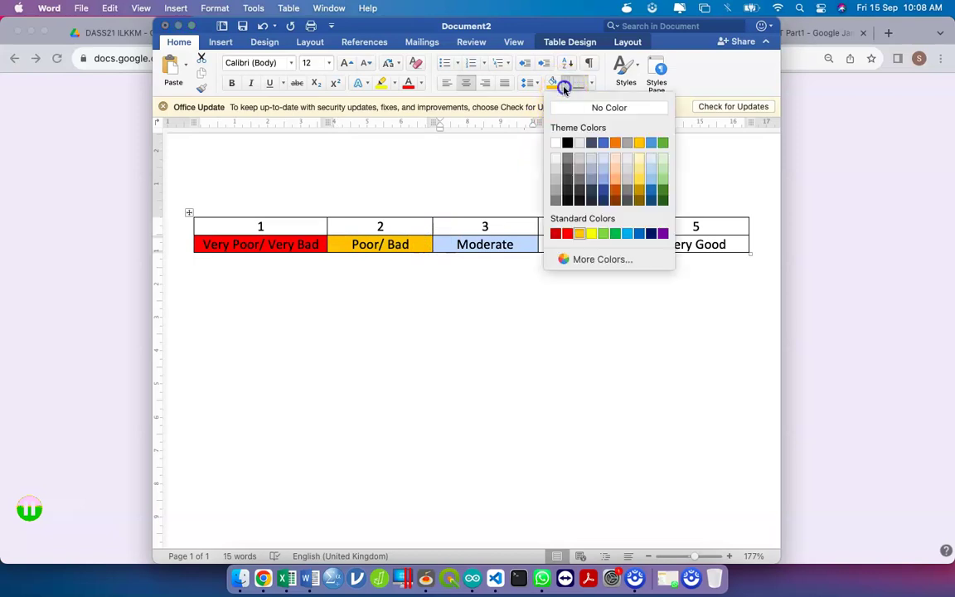
{"action": "left_click", "coordinate": [592, 232]}
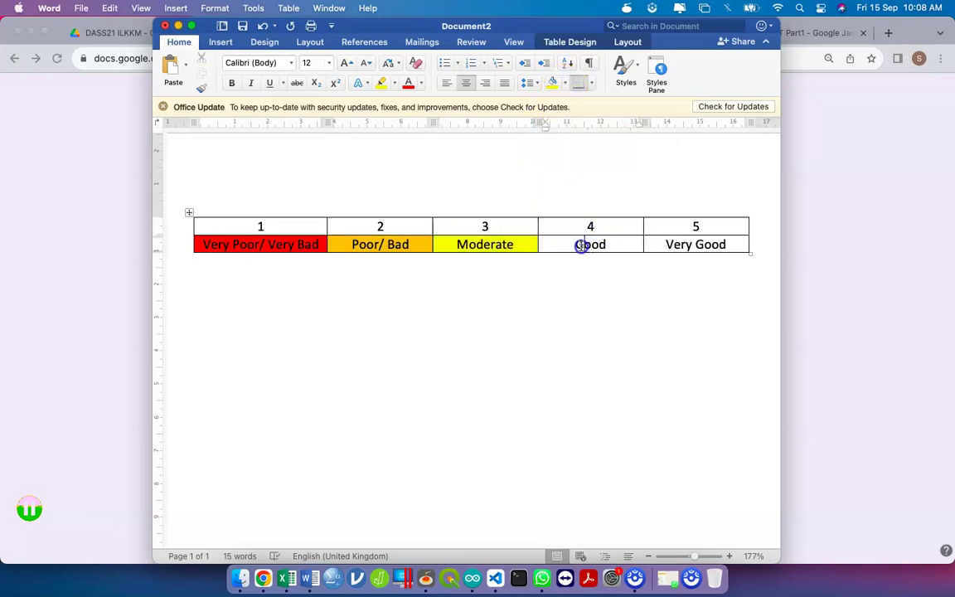
{"action": "triple_click", "coordinate": [582, 247]}
{"action": "left_click", "coordinate": [565, 83]}
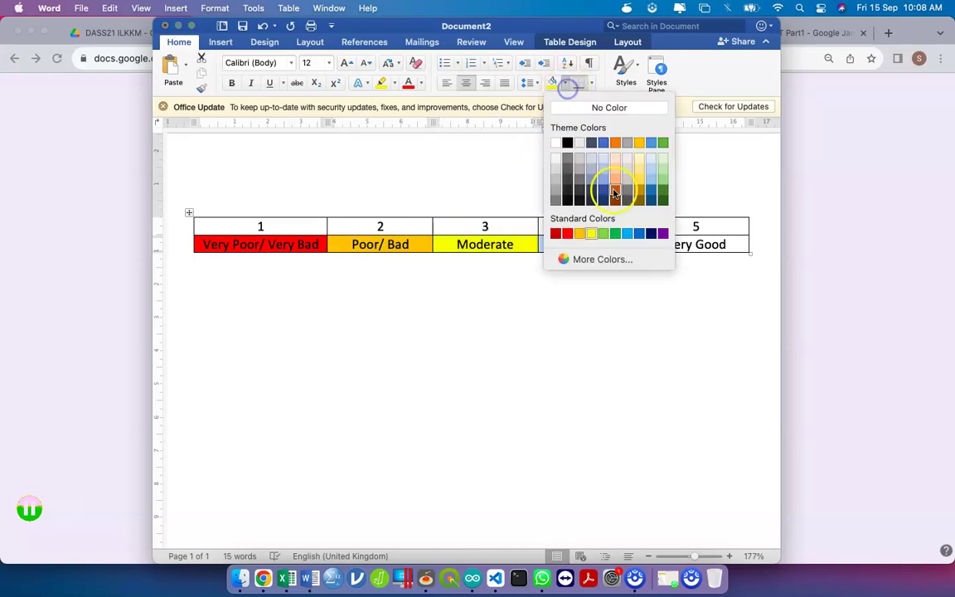
{"action": "left_click", "coordinate": [627, 236]}
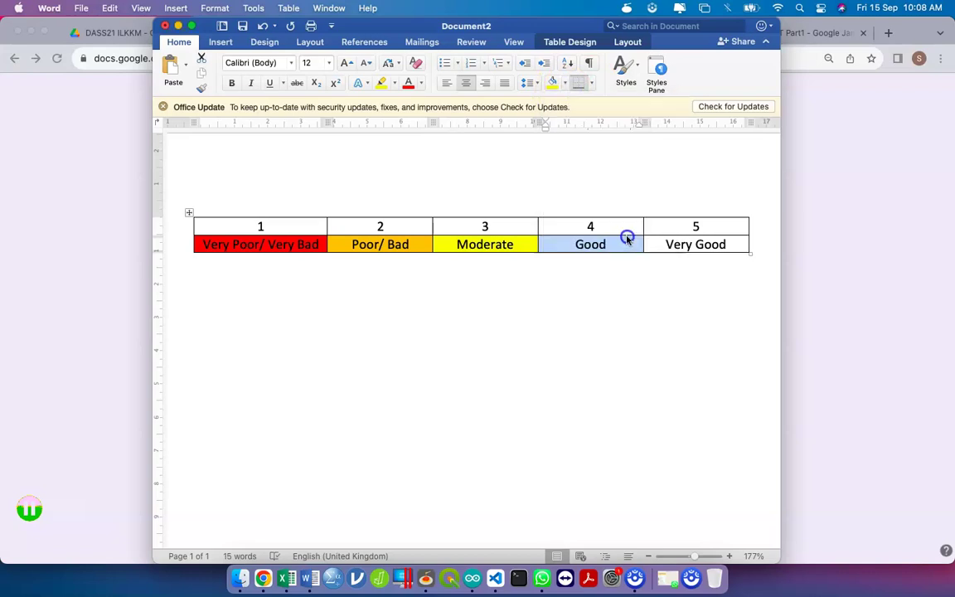
Shade the "Very Good" cell of the rating scale table green
{"action": "left_click", "coordinate": [647, 251]}
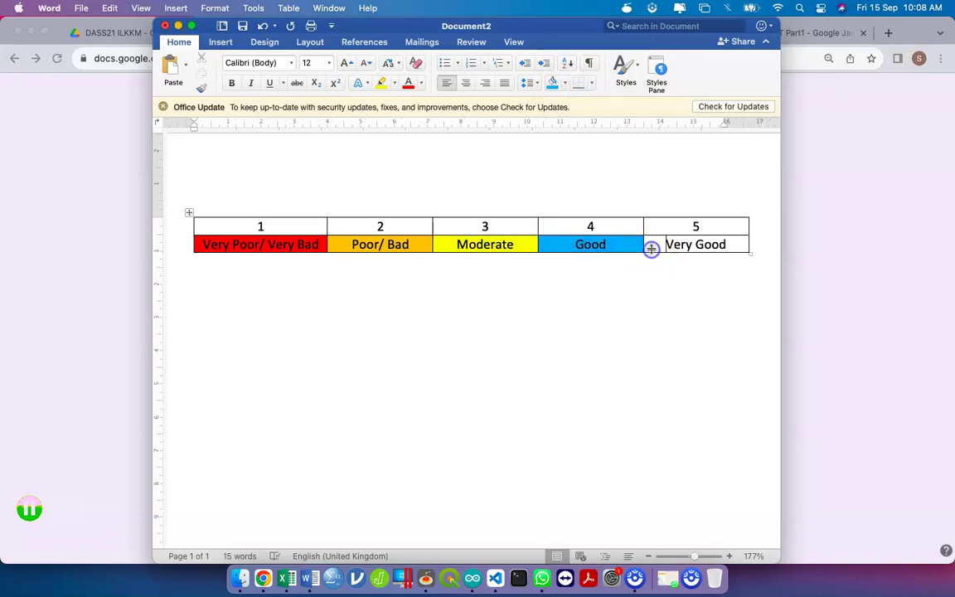
{"action": "triple_click", "coordinate": [686, 235]}
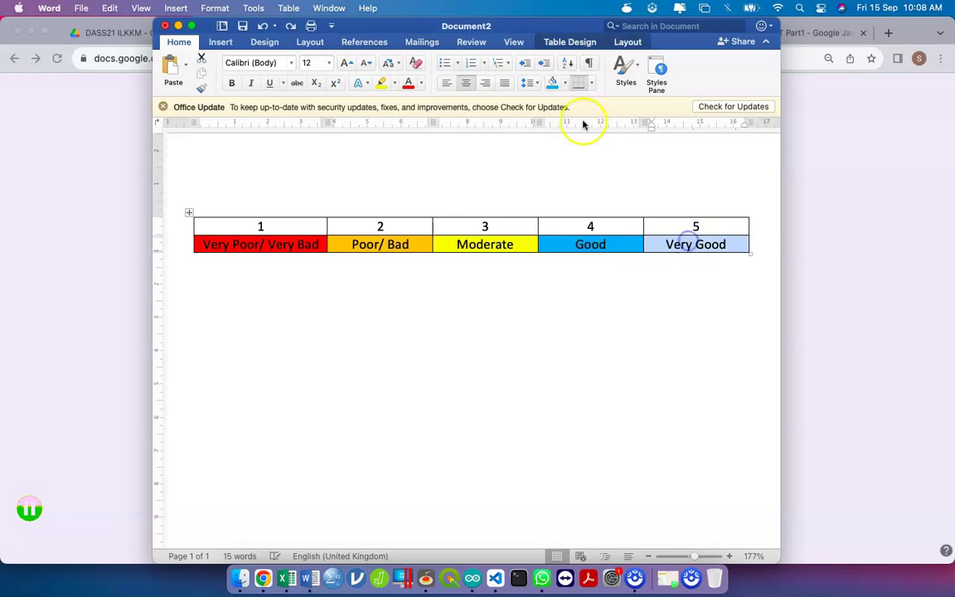
{"action": "left_click", "coordinate": [567, 84]}
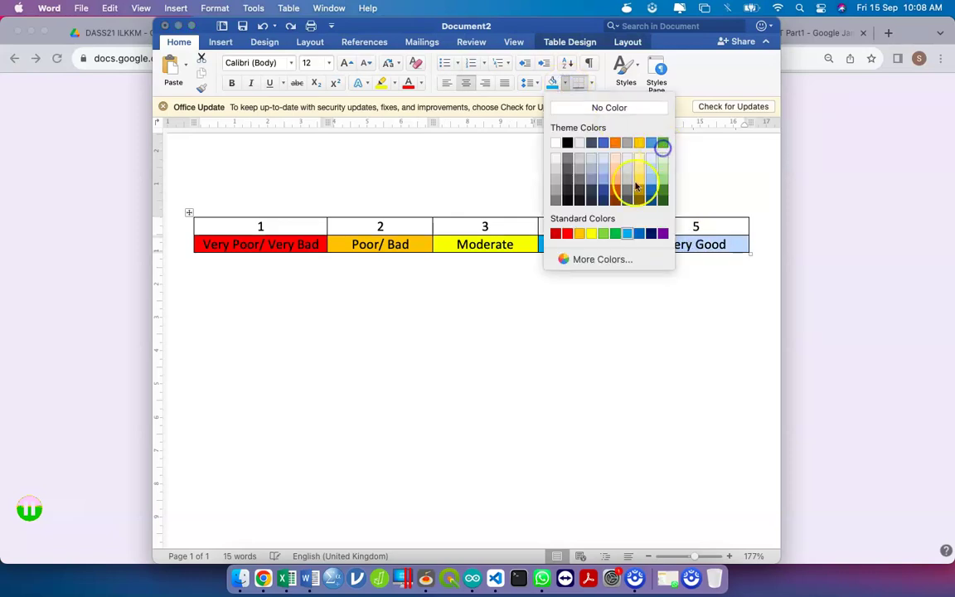
{"action": "left_click", "coordinate": [664, 143]}
Capture a screenshot of the finished rating scale table and switch back to the form in Chrome
{"action": "left_click", "coordinate": [661, 342]}
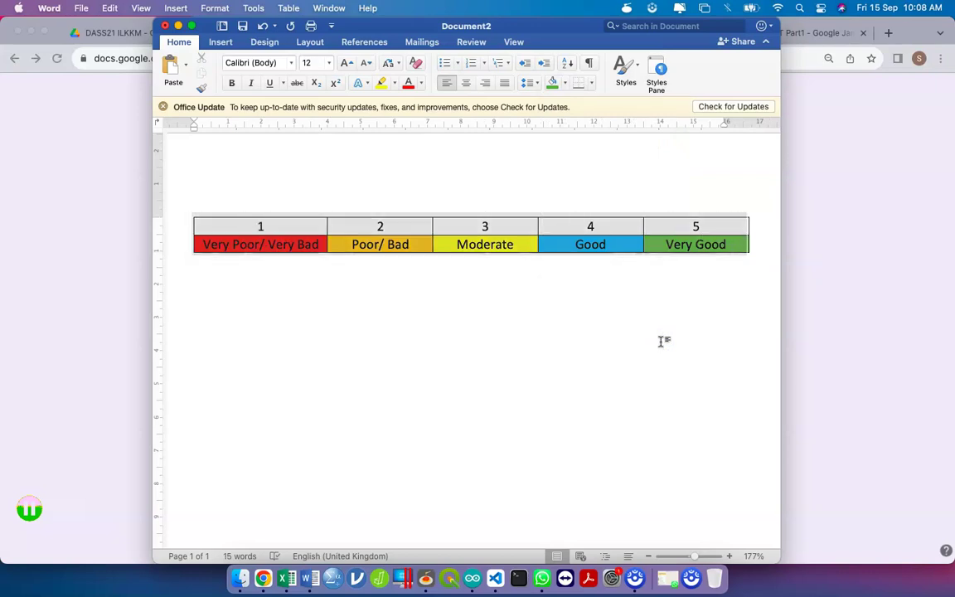
{"action": "left_click_drag", "start_coordinate": [752, 255], "coordinate": [751, 255]}
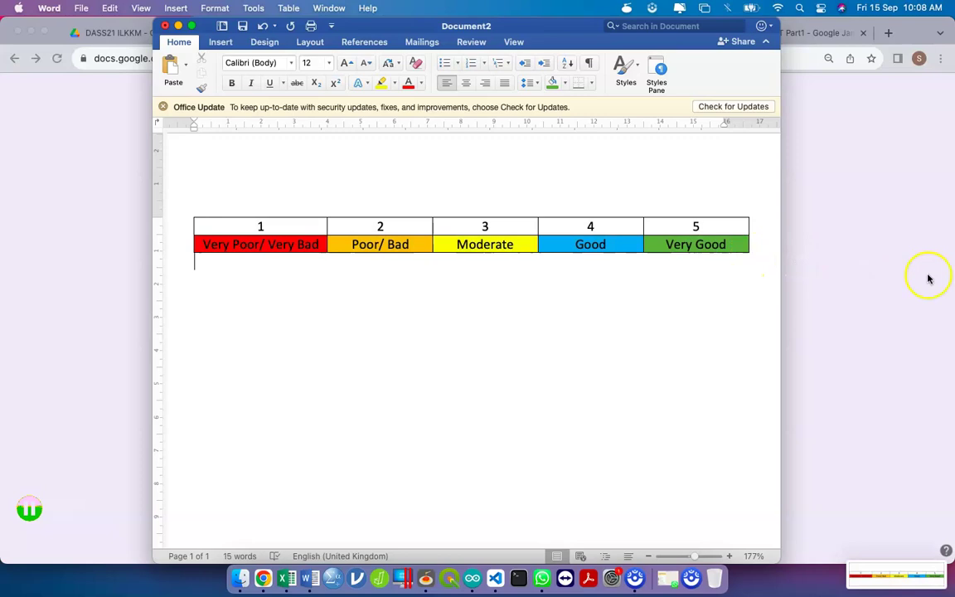
{"action": "left_click", "coordinate": [929, 276]}
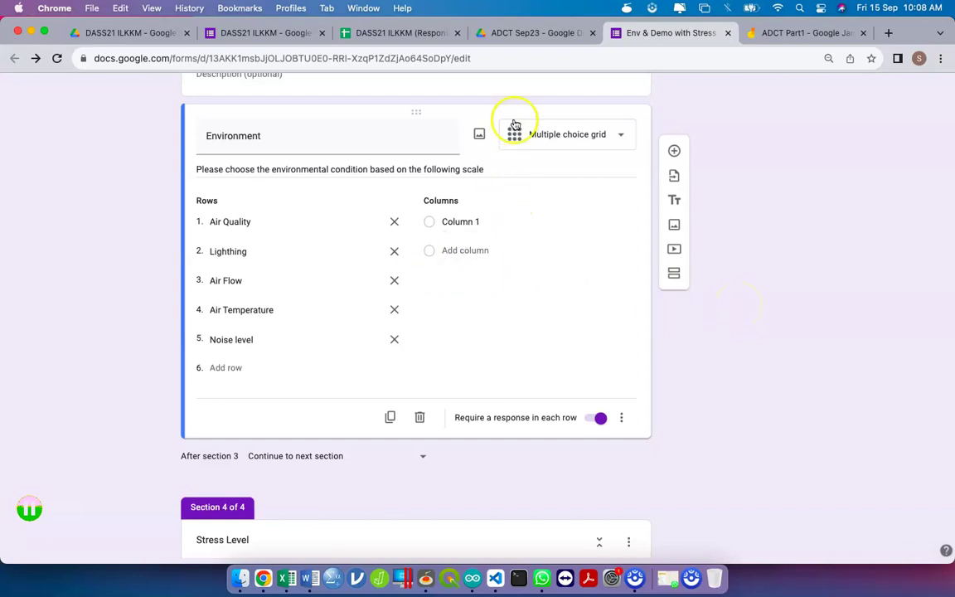
Insert the rating scale screenshot from Finder's recent files as the image of the Environment question
{"action": "left_click", "coordinate": [479, 135]}
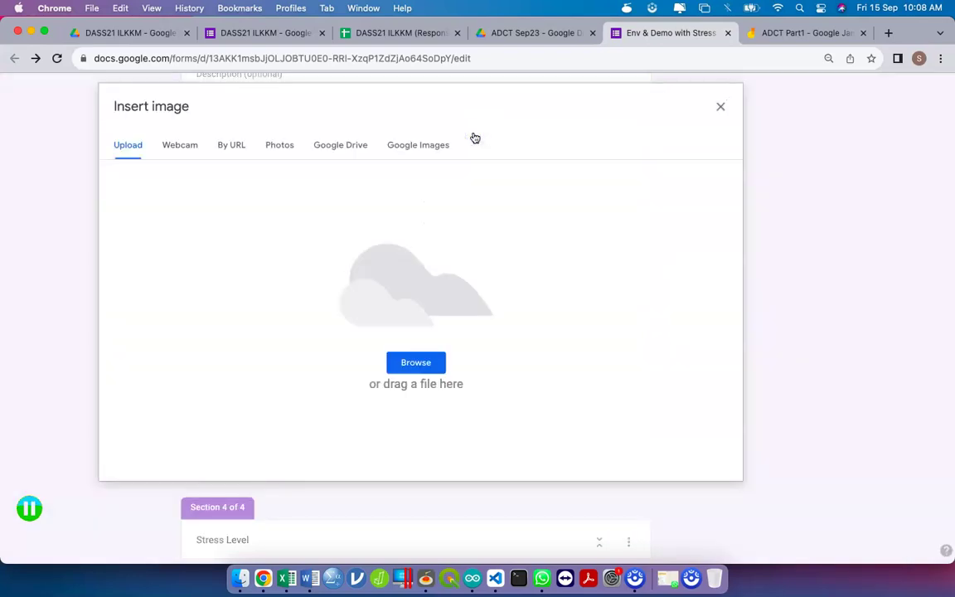
{"action": "key", "text": "ctrl+Up"}
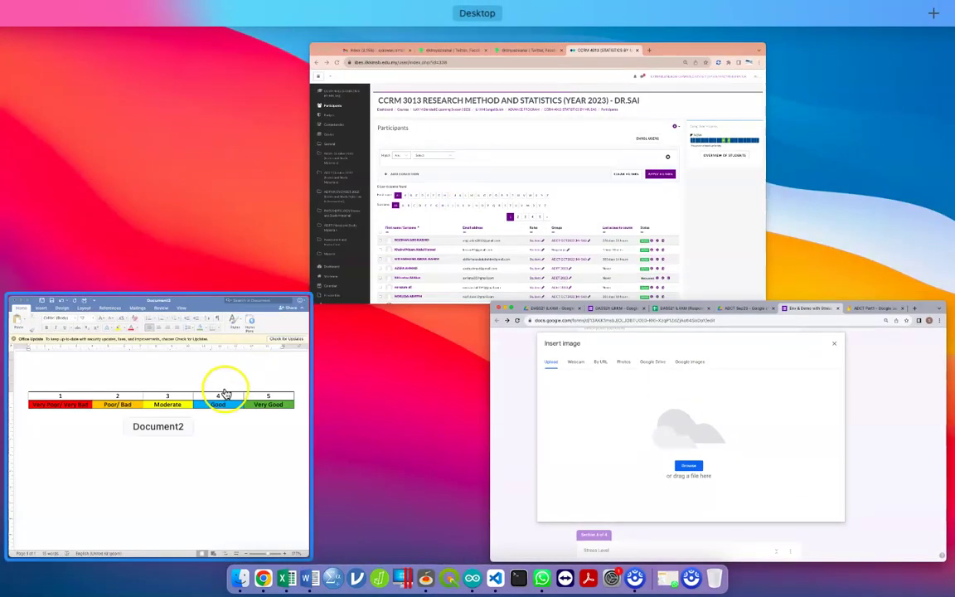
{"action": "key", "text": "ctrl+Up"}
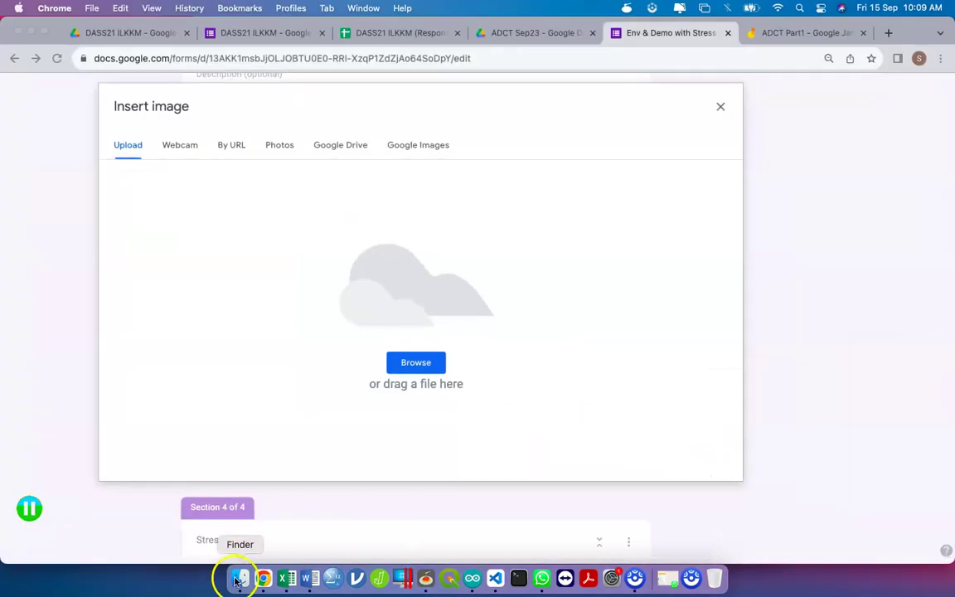
{"action": "left_click", "coordinate": [240, 578]}
{"action": "left_click", "coordinate": [359, 146]}
{"action": "left_click_drag", "start_coordinate": [426, 100], "coordinate": [827, 113]}
{"action": "left_click_drag", "start_coordinate": [803, 157], "coordinate": [488, 258]}
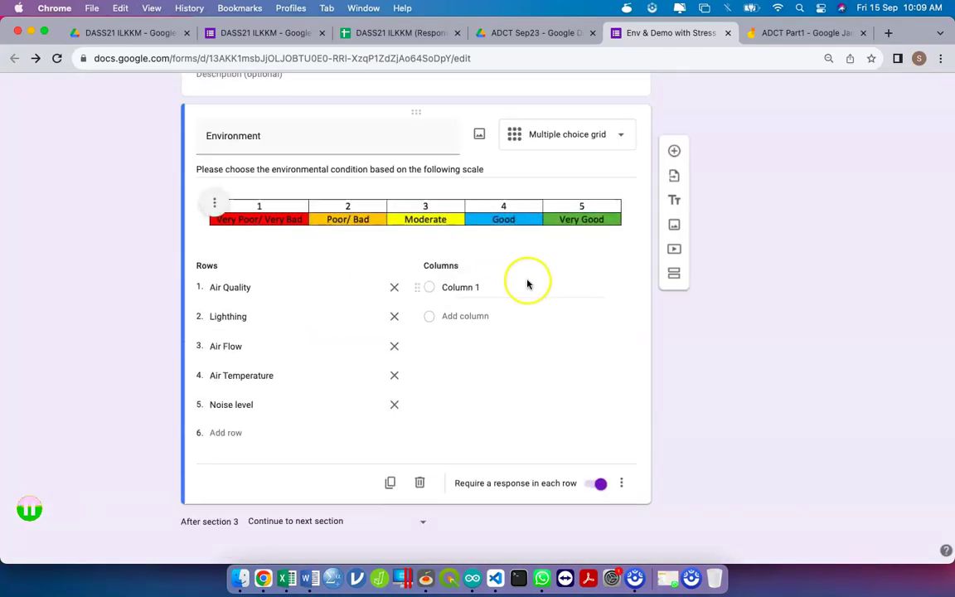
Name the Environment grid's columns 1, 2, 3, 4 and 5
{"action": "left_click", "coordinate": [496, 286]}
{"action": "type", "text": "1"}
{"action": "left_click", "coordinate": [488, 325]}
{"action": "left_click", "coordinate": [477, 344]}
{"action": "type", "text": "3"}
{"action": "left_click", "coordinate": [480, 374]}
{"action": "type", "text": "4"}
{"action": "left_click", "coordinate": [473, 403]}
{"action": "type", "text": "5"}
{"action": "left_click", "coordinate": [708, 387]}
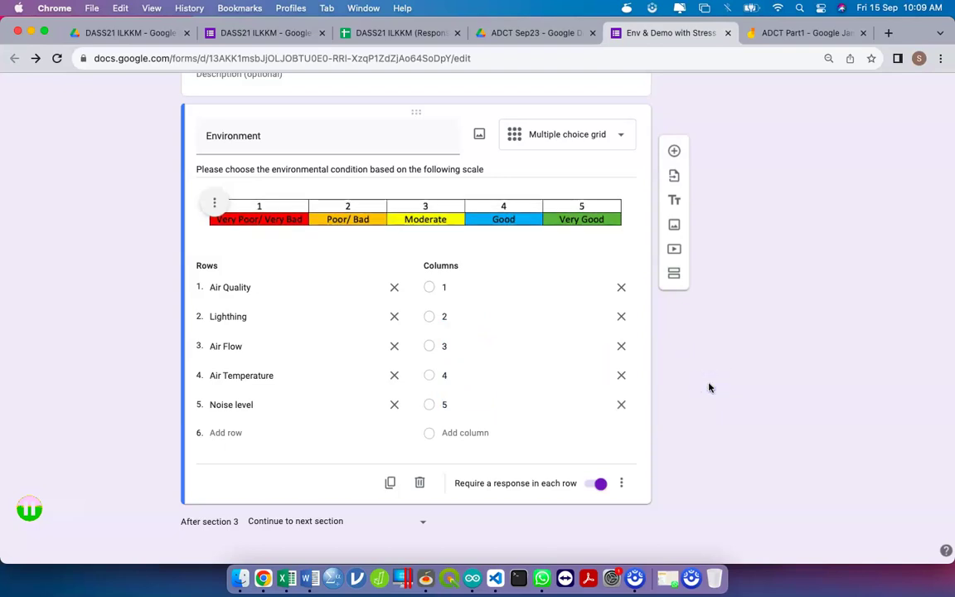
Switch to the existing DASS21 ILKKM form and open its preview
{"action": "scroll", "coordinate": [708, 387], "scroll_direction": "down", "scroll_amount": 5}
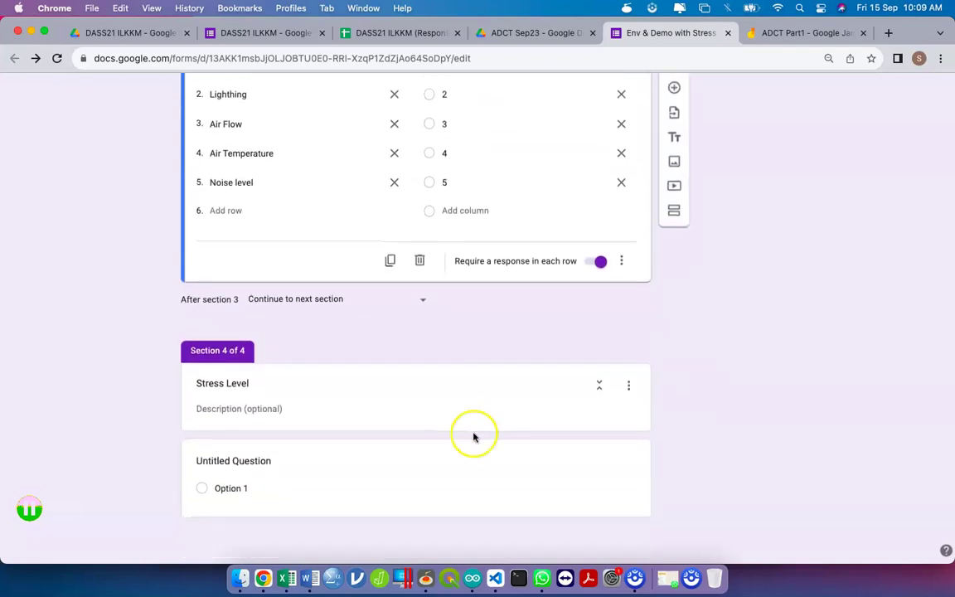
{"action": "left_click", "coordinate": [271, 407]}
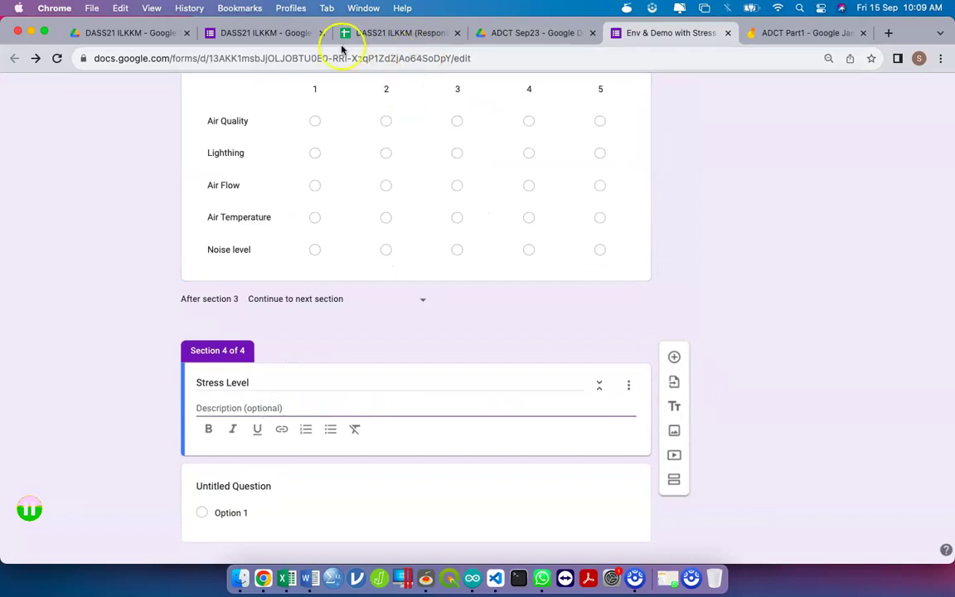
{"action": "left_click", "coordinate": [278, 37]}
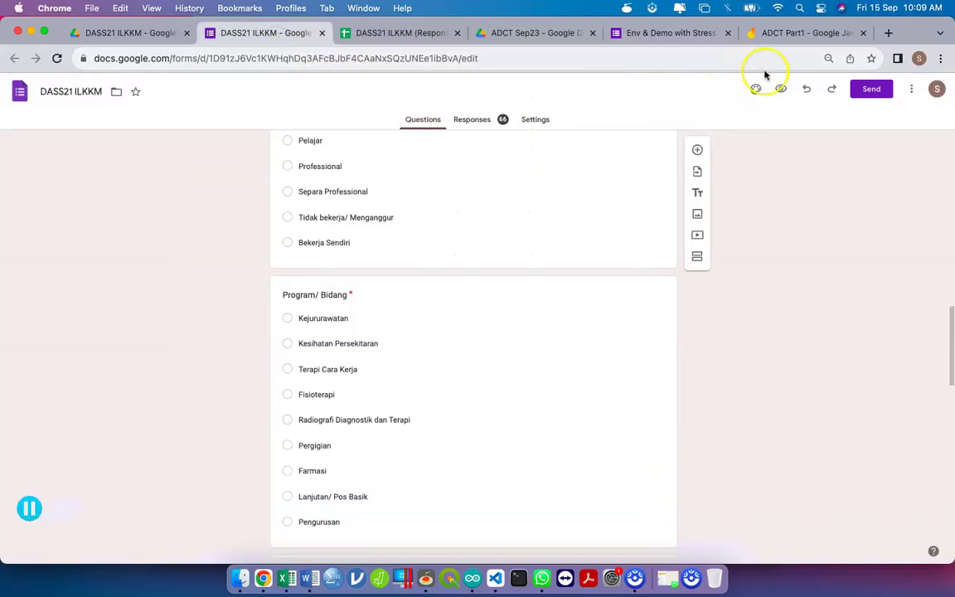
{"action": "left_click", "coordinate": [785, 91]}
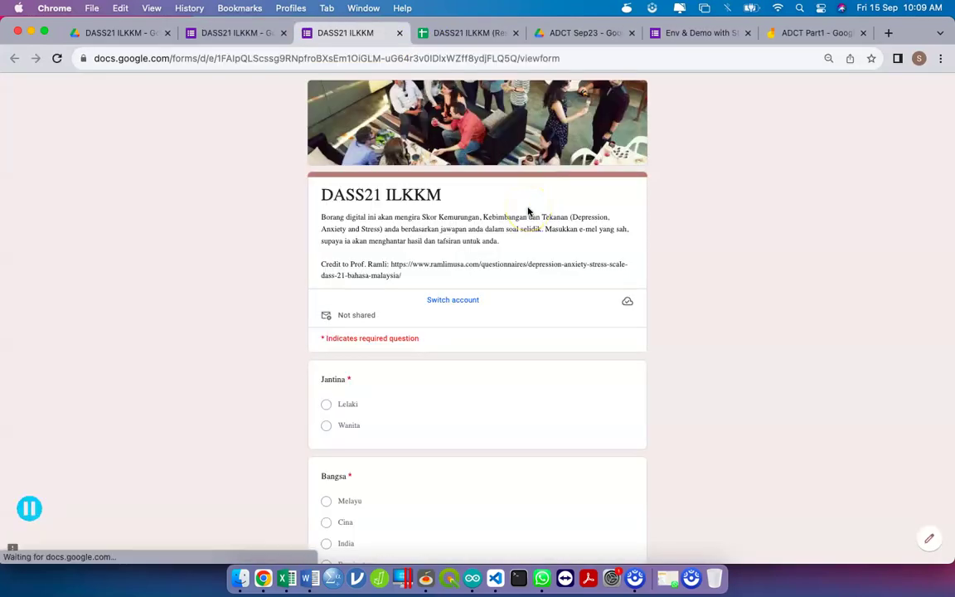
Copy all 21 row statements of the Depression, Anxiety and Stress Scale question
{"action": "scroll", "coordinate": [528, 211], "scroll_direction": "down", "scroll_amount": 10}
{"action": "scroll", "coordinate": [528, 211], "scroll_direction": "down", "scroll_amount": 6}
{"action": "scroll", "coordinate": [390, 166], "scroll_direction": "up", "scroll_amount": 1}
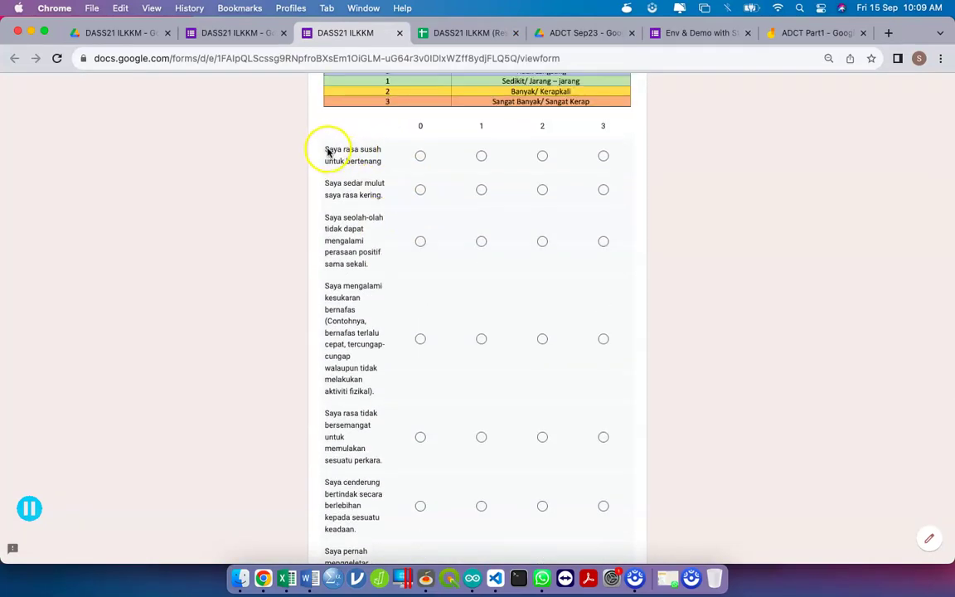
{"action": "left_click_drag", "start_coordinate": [324, 152], "coordinate": [381, 497]}
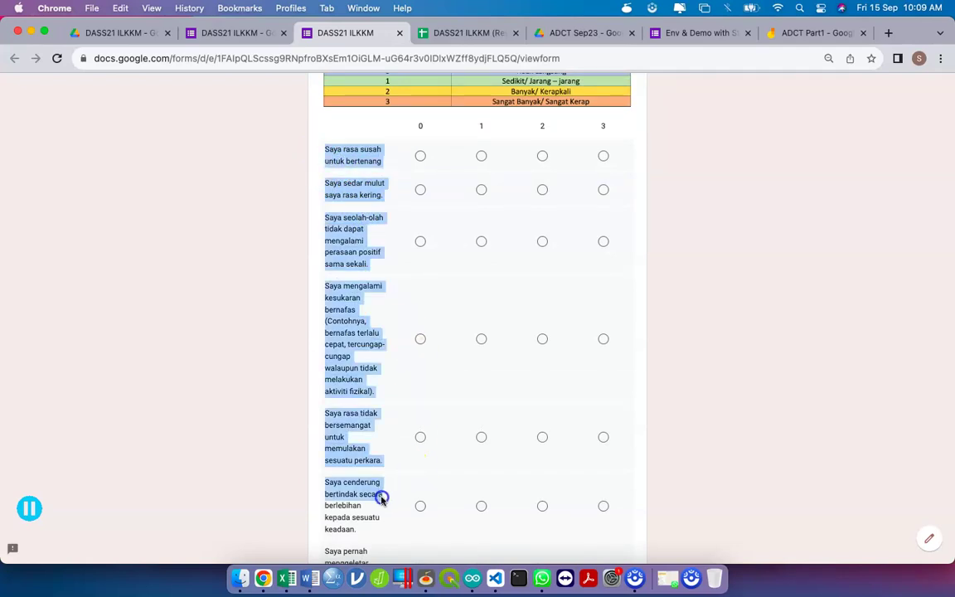
{"action": "scroll", "coordinate": [373, 514], "scroll_direction": "down", "scroll_amount": 15}
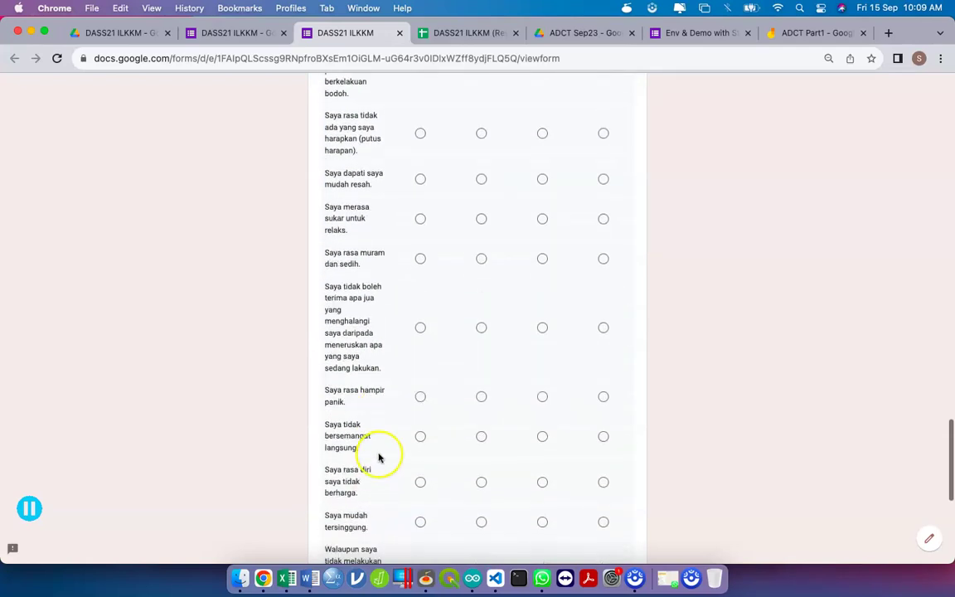
{"action": "left_click_drag", "start_coordinate": [357, 445], "coordinate": [350, 405]}
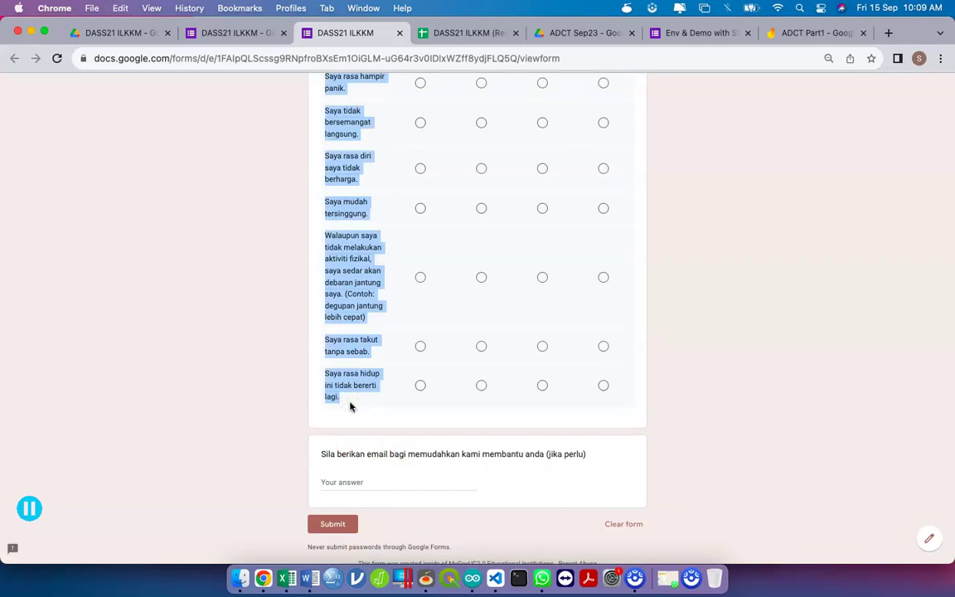
Switch to the Word document and paste the copied statements below the rating scale table without their web formatting
{"action": "key", "text": "ctrl+Up"}
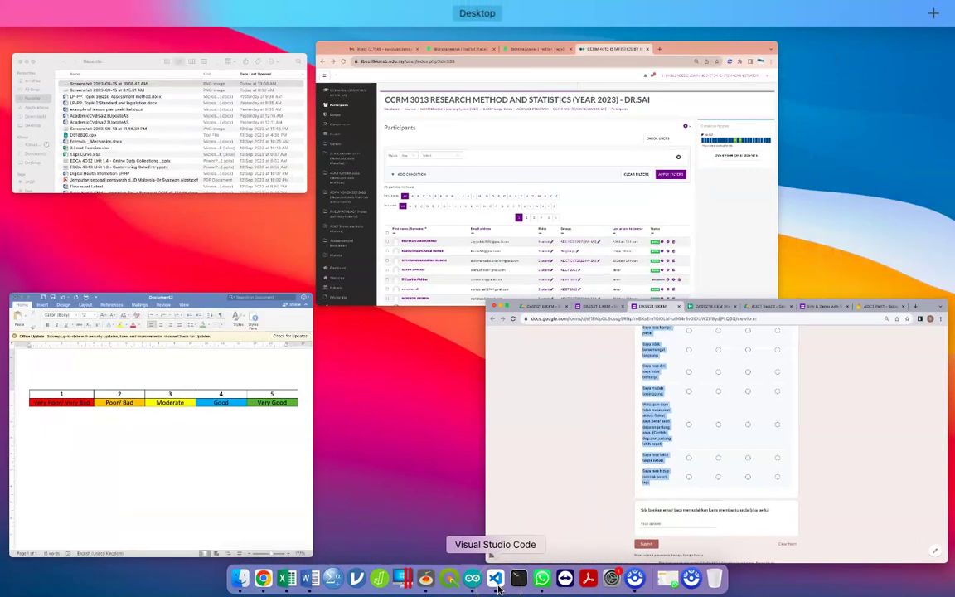
{"action": "key", "text": "ctrl+Up"}
{"action": "key", "text": "ctrl+Up"}
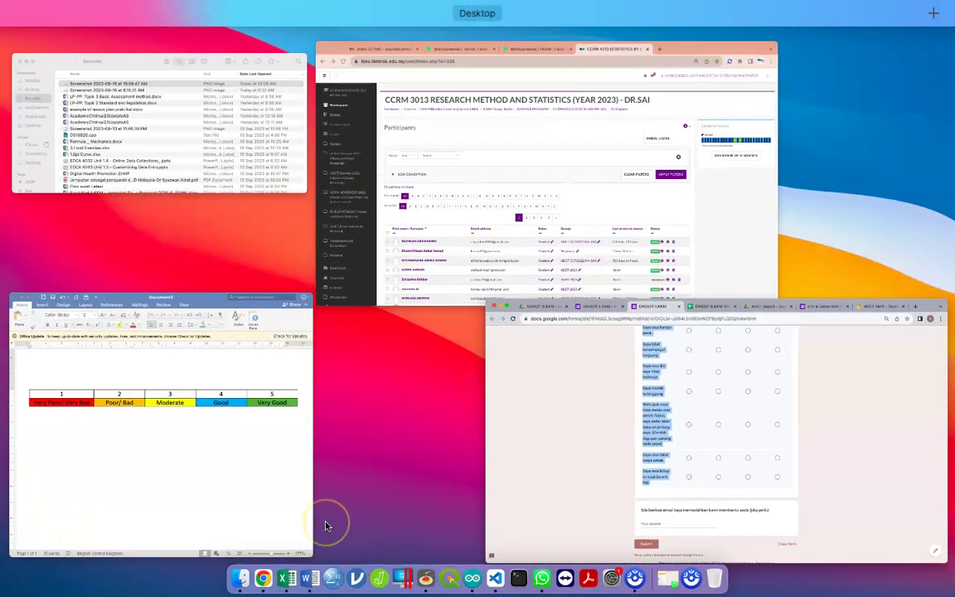
{"action": "key", "text": "ctrl+Up"}
{"action": "left_click", "coordinate": [325, 323]}
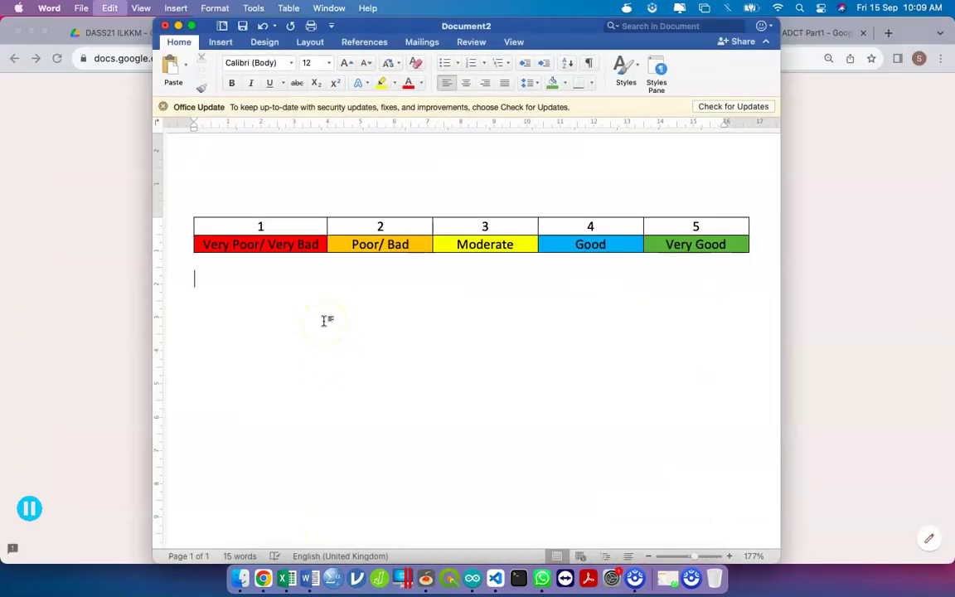
{"action": "type", "text": "Saya rasa susah untuk bertenang Saya sedar mulut saya rasa kering. Saya seolah-olah tidak dapat mengalami perasaan positif sama sekali. Saya mengalami kesukaran bernafas (Contohnya, bernafas terlalu cepat, tercungap-cungap walaupun tidak melakukan aktiviti fizikal). Saya rasa tidak bersemangat untuk memulakan sesuatu perkara. Saya cenderung bertindak secara berlebihan kepada sesuatu keadaan. Saya pernah menggeletar (contohnya tangan). Saya rasa saya terlalu gelisah. Saya risau akan berlaku keadaan di mana saya panik dan berkelakuan bodoh. Saya rasa tidak ada yang saya harapkan (putus harapan). Saya dapati saya mudah resah. Saya merasa sukar untuk relaks. Saya rasa muram dan sedih. Saya tidak boleh terima apa jua yang menghalangi saya daripada meneruskan apa yang saya sedang lakukan. Saya rasa hampir panik. Saya tidak bersemangat langsung. Saya rasa diri saya tidak berharga. Saya mudah tersinggung. Walaupun saya tidak melakukan aktiviti fizikal, saya sedar akan debaran jantung saya. (Contoh: degupan jantung lebih cepat) Saya rasa takut tanpa sebab. Saya rasa hidup ini tidak bererti lagi."}
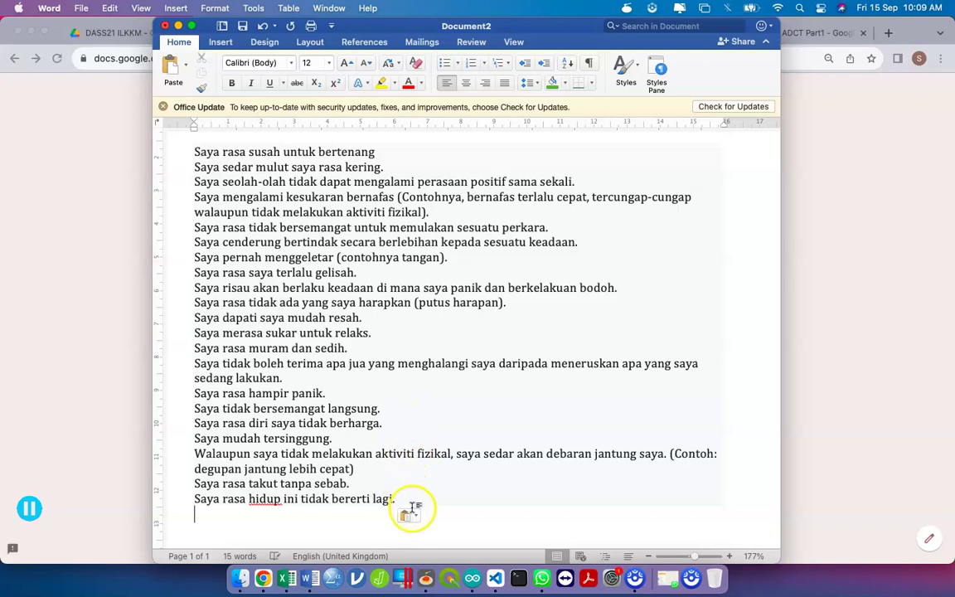
{"action": "left_click", "coordinate": [409, 512]}
{"action": "left_click", "coordinate": [428, 498]}
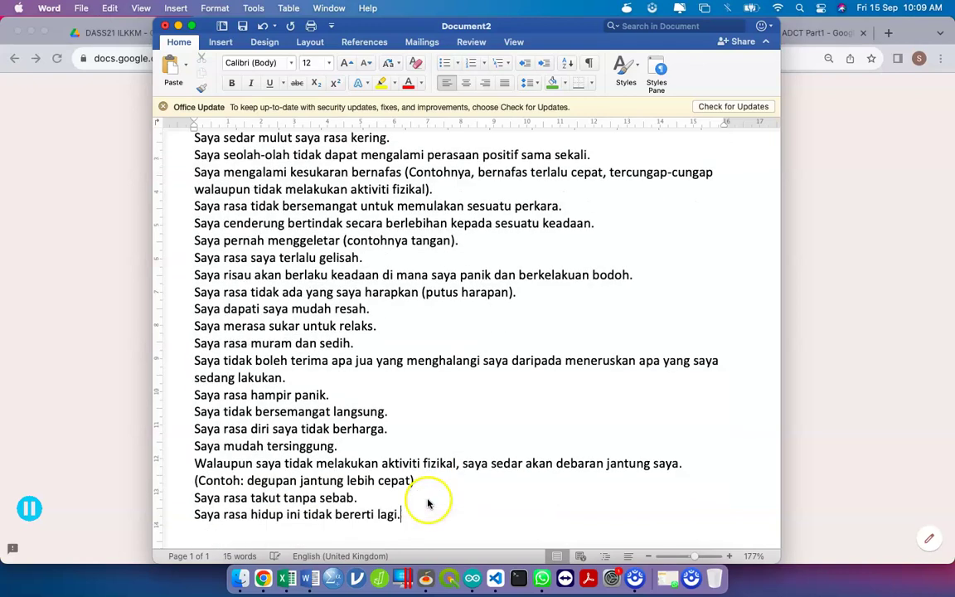
Select the whole list of pasted statements and remove it from the Word document
{"action": "scroll", "coordinate": [384, 405], "scroll_direction": "up", "scroll_amount": 3}
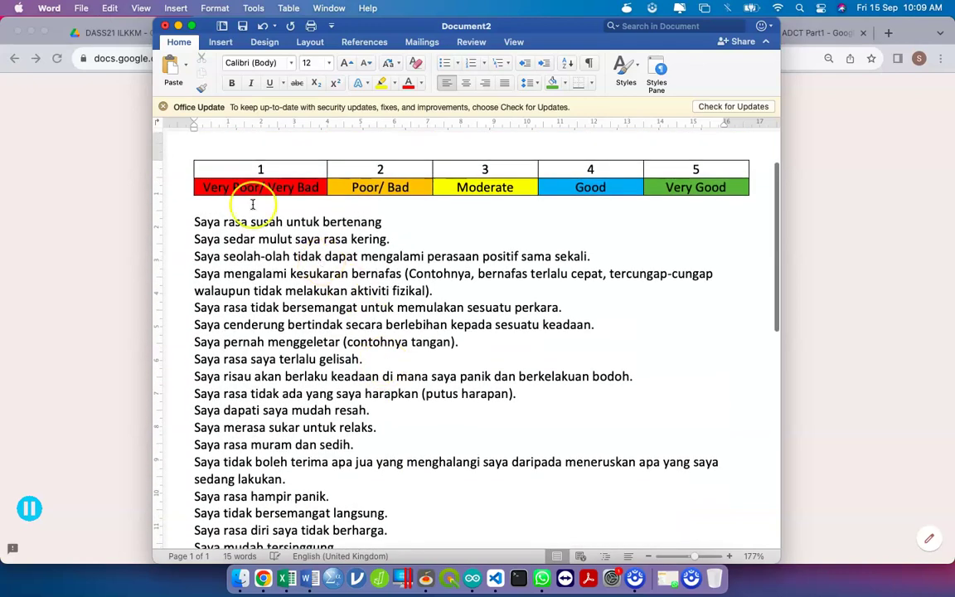
{"action": "left_click", "coordinate": [193, 221], "text": "shift"}
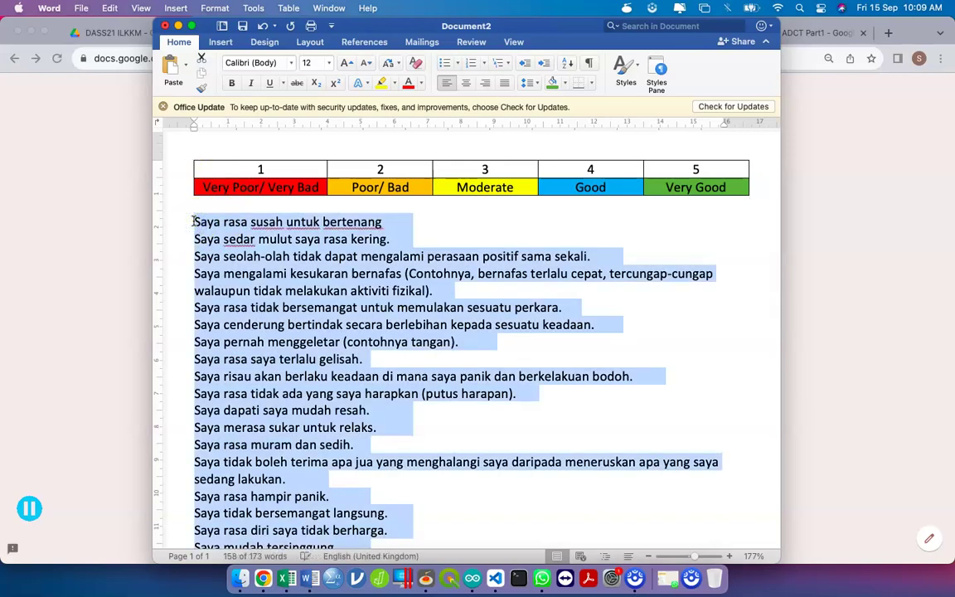
{"action": "key", "text": "BackSpace"}
Return to the DASS21 ILKKM preview and capture a screenshot of the enlarged "SKALA PEMARKAHAN" scoring table with its heading
{"action": "key", "text": "ctrl+Up"}
{"action": "left_click", "coordinate": [580, 373]}
{"action": "scroll", "coordinate": [453, 322], "scroll_direction": "up", "scroll_amount": 15}
{"action": "scroll", "coordinate": [453, 322], "scroll_direction": "down", "scroll_amount": 3}
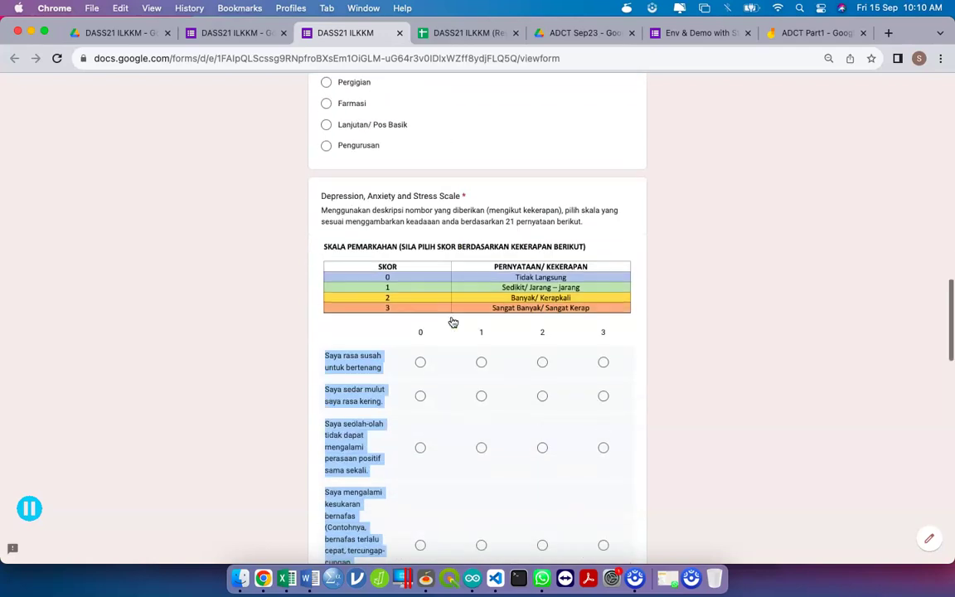
{"action": "scroll", "coordinate": [452, 322], "scroll_direction": "up", "scroll_amount": 5}
{"action": "left_click", "coordinate": [878, 338]}
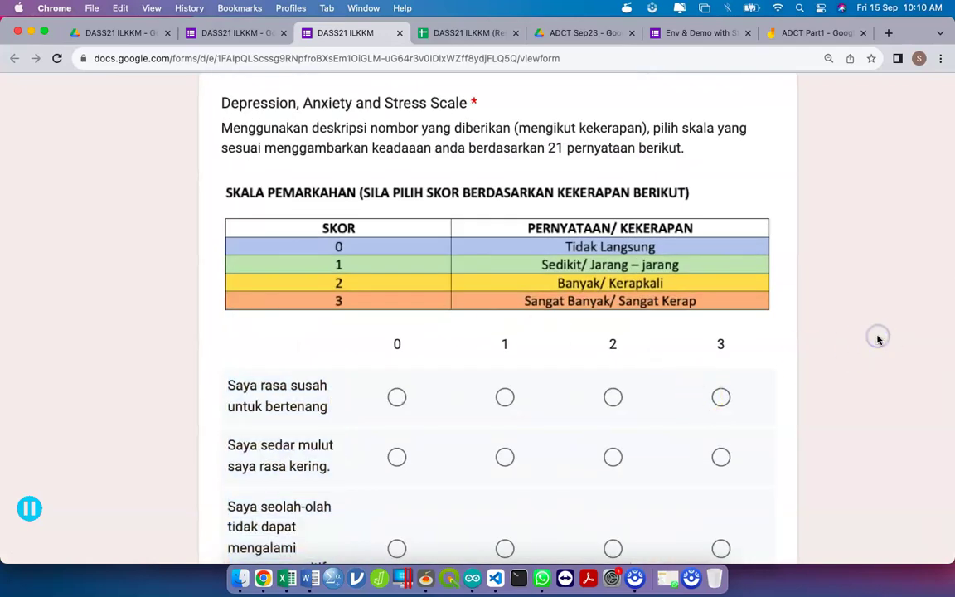
{"action": "left_click_drag", "start_coordinate": [218, 180], "coordinate": [719, 307]}
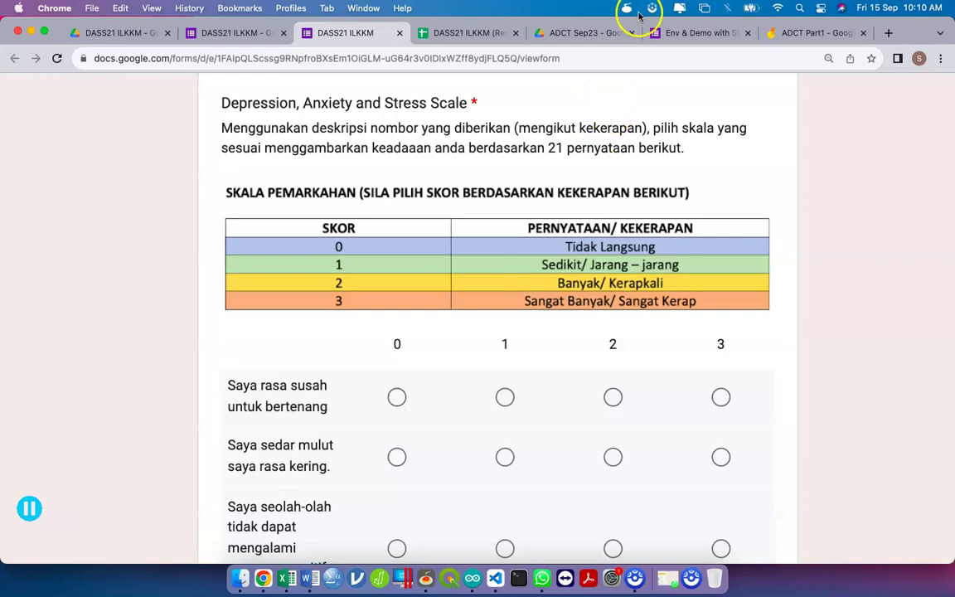
In the Env & Demo with Stress form, make the Stress Level section's untitled question a multiple choice grid requiring a response in each row
{"action": "left_click", "coordinate": [684, 34]}
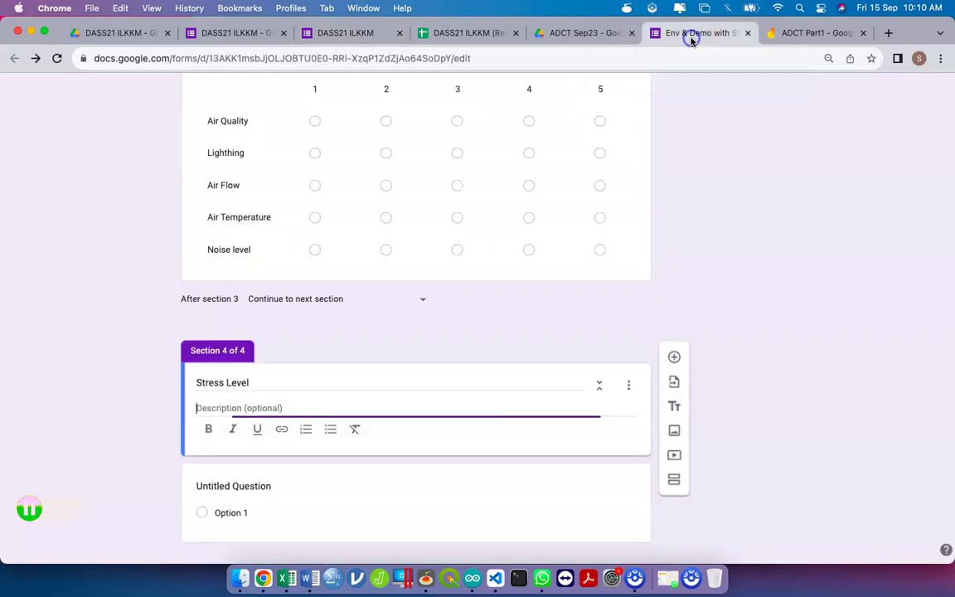
{"action": "scroll", "coordinate": [439, 300], "scroll_direction": "down", "scroll_amount": 1}
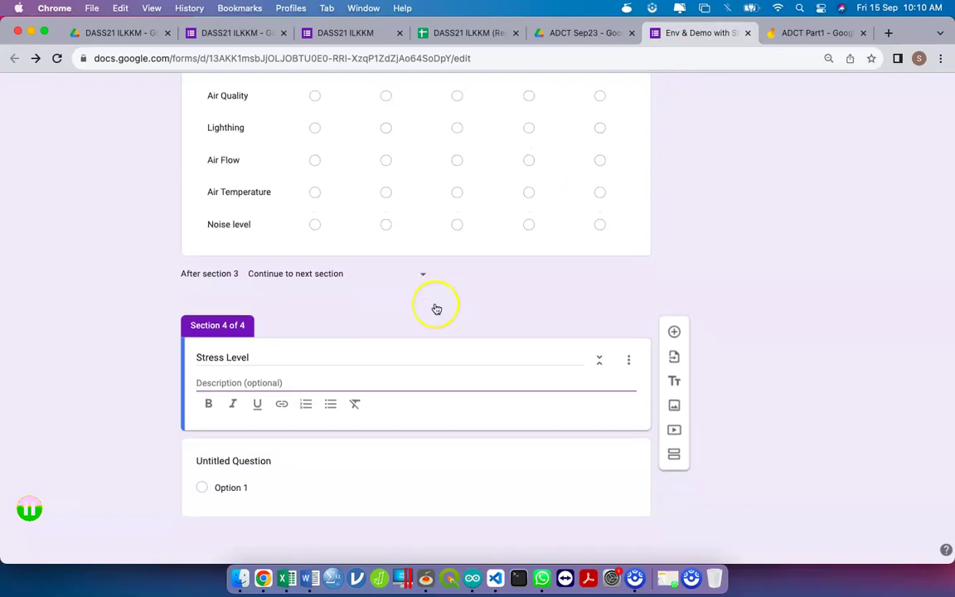
{"action": "left_click", "coordinate": [235, 465]}
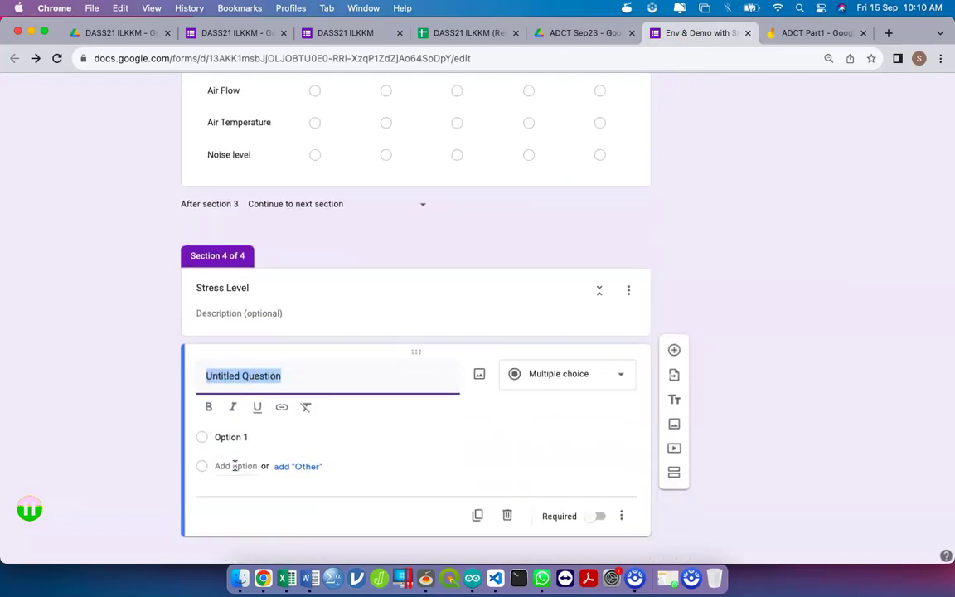
{"action": "left_click", "coordinate": [547, 364]}
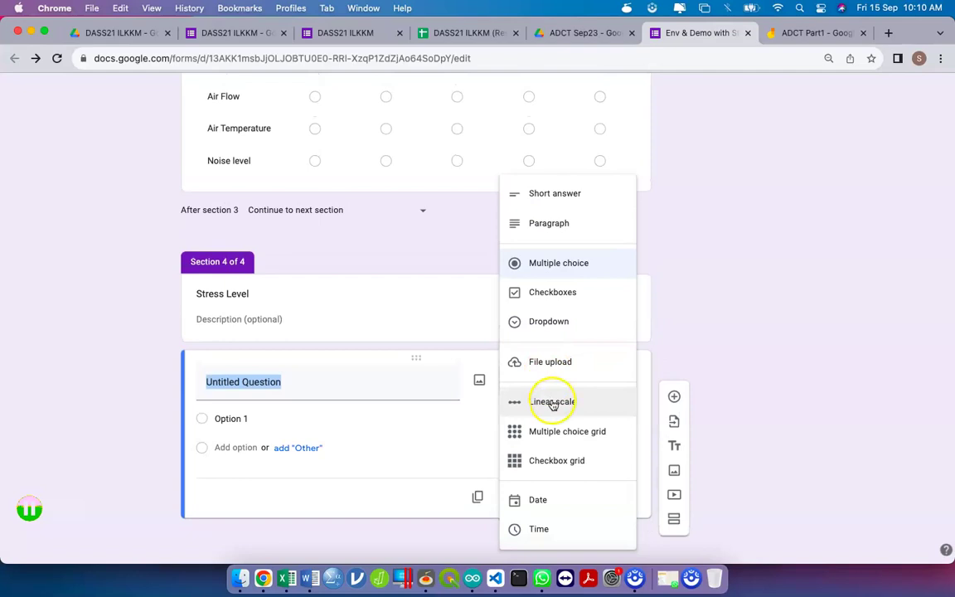
{"action": "left_click", "coordinate": [559, 430]}
{"action": "left_click", "coordinate": [595, 512]}
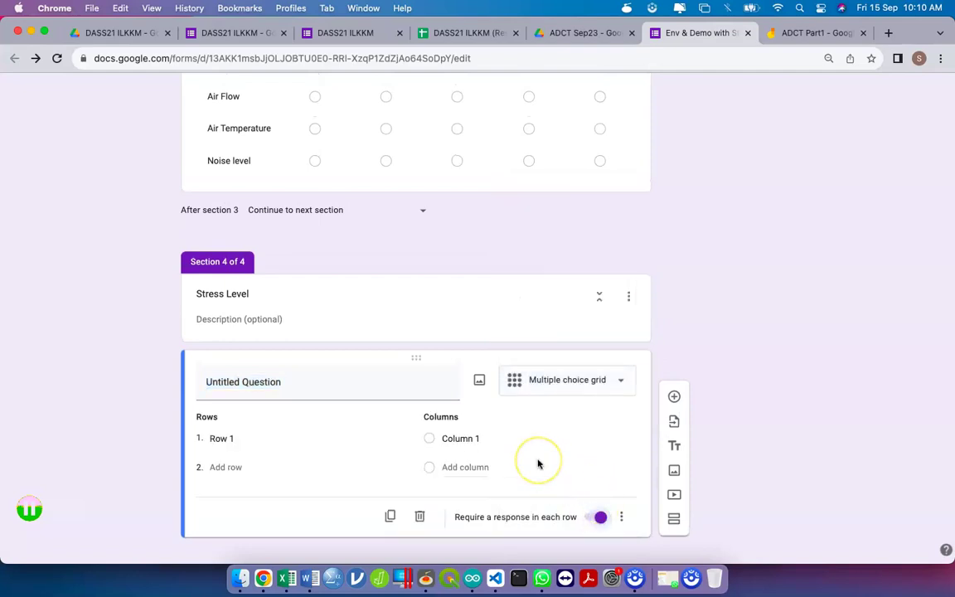
{"action": "scroll", "coordinate": [537, 465], "scroll_direction": "up", "scroll_amount": 5}
{"action": "scroll", "coordinate": [507, 369], "scroll_direction": "down", "scroll_amount": 5}
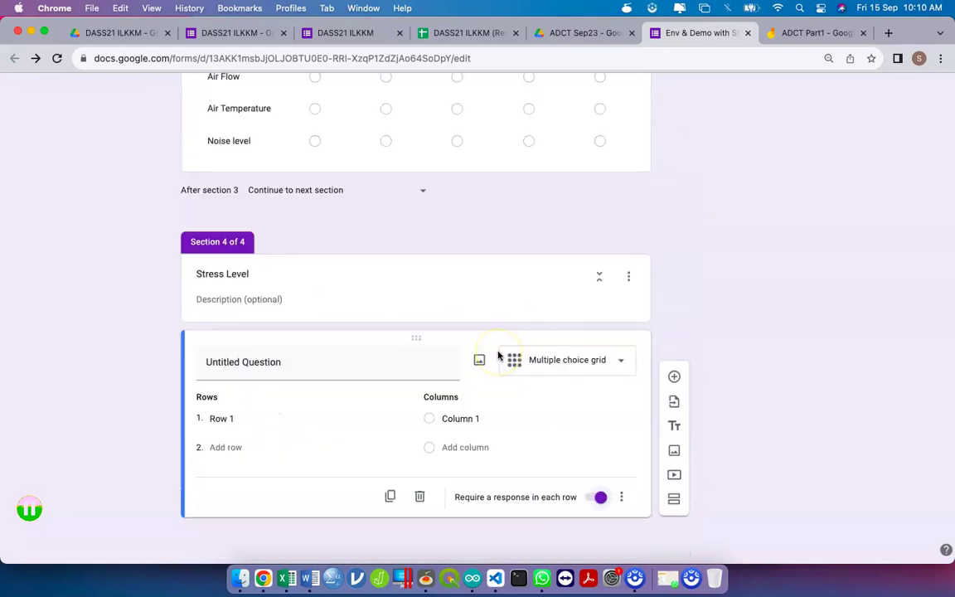
Title the Stress Level section's multiple choice grid question "Stress" and show its description field
{"action": "left_click", "coordinate": [336, 372]}
{"action": "left_click", "coordinate": [563, 364]}
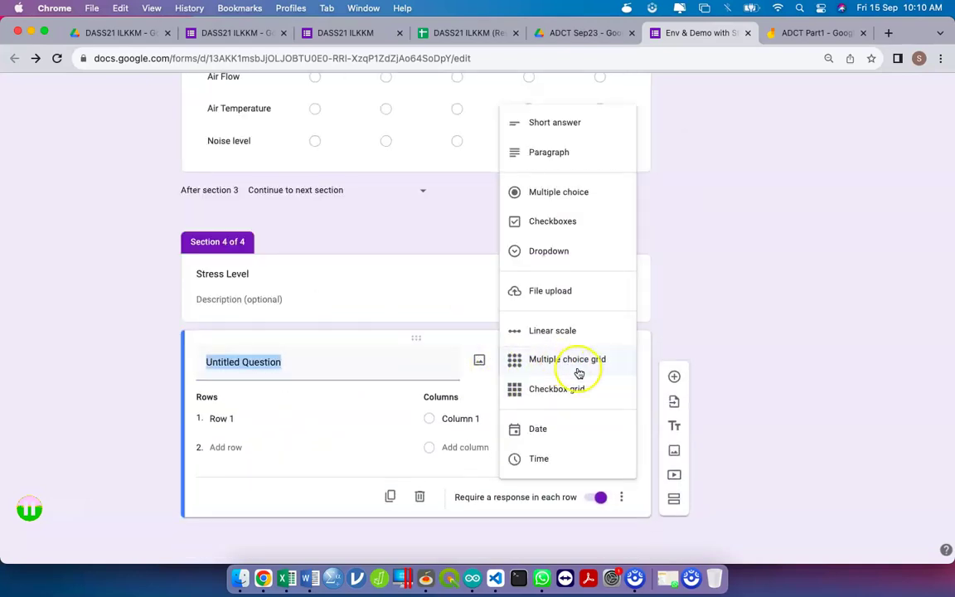
{"action": "left_click", "coordinate": [573, 363]}
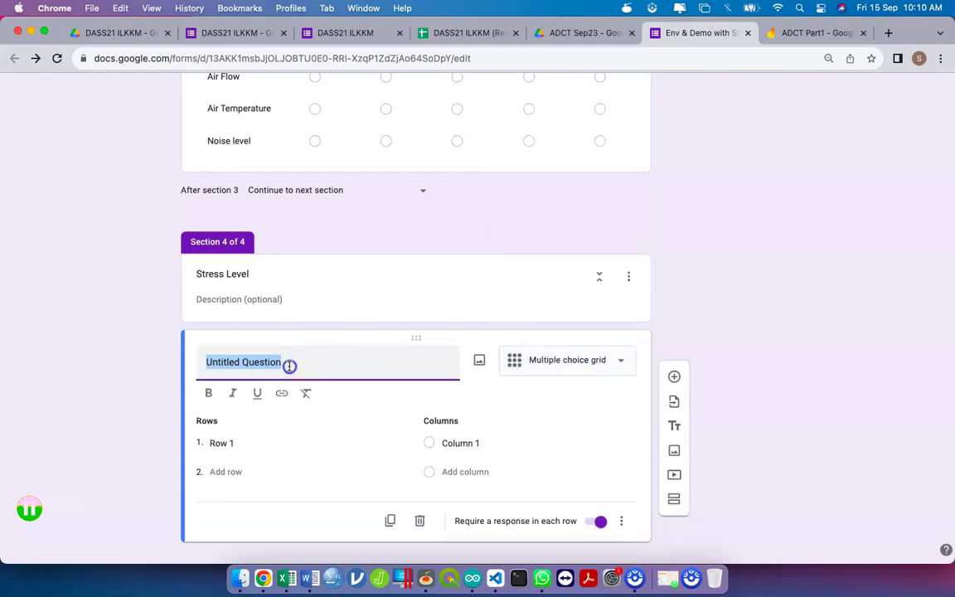
{"action": "type", "text": "Stress"}
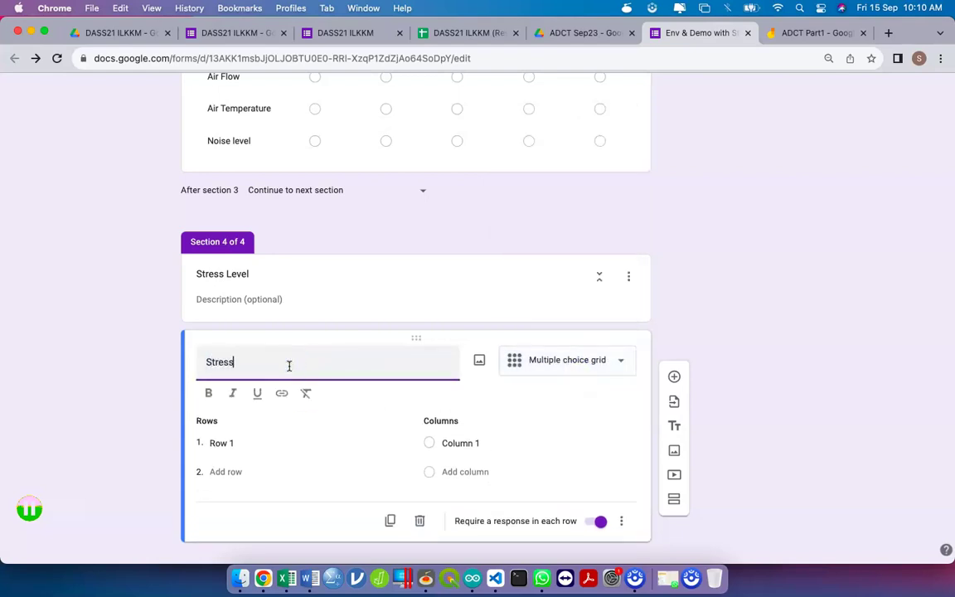
{"action": "left_click", "coordinate": [621, 521]}
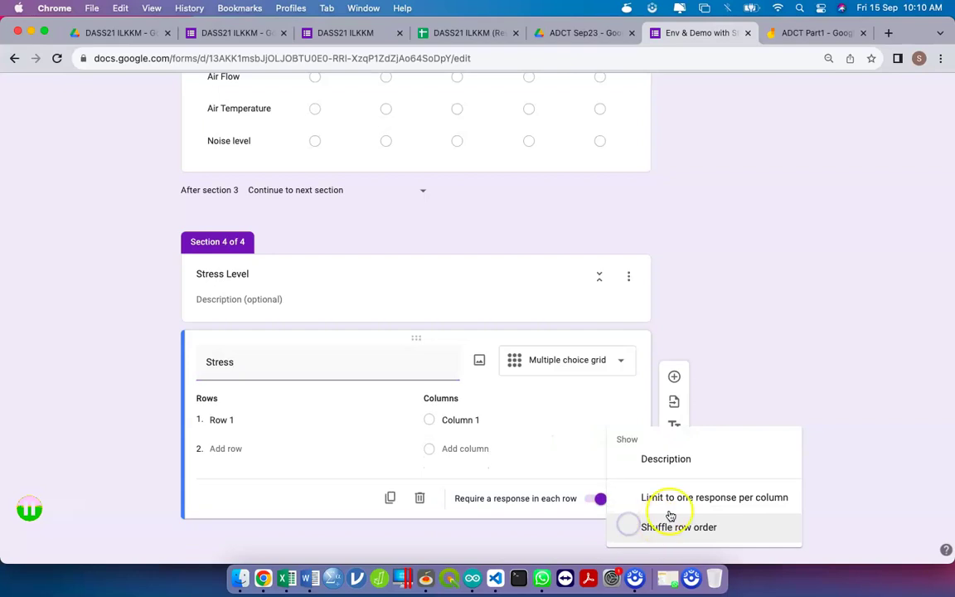
{"action": "left_click", "coordinate": [665, 460]}
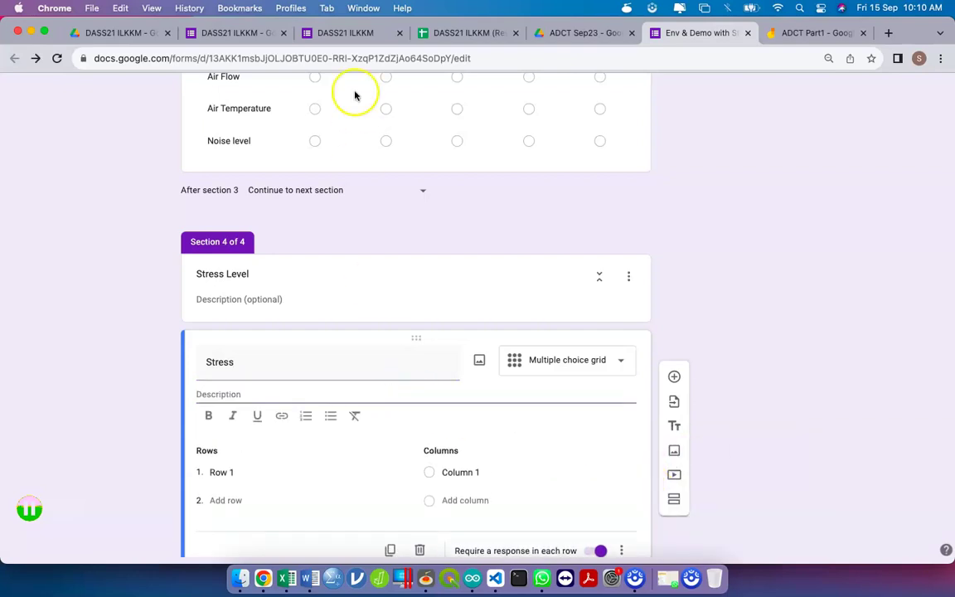
Copy the "Menggunakan deskripsi nombor..." instruction from the DASS21 ILKKM preview and paste it as the Stress question's description
{"action": "left_click", "coordinate": [249, 33]}
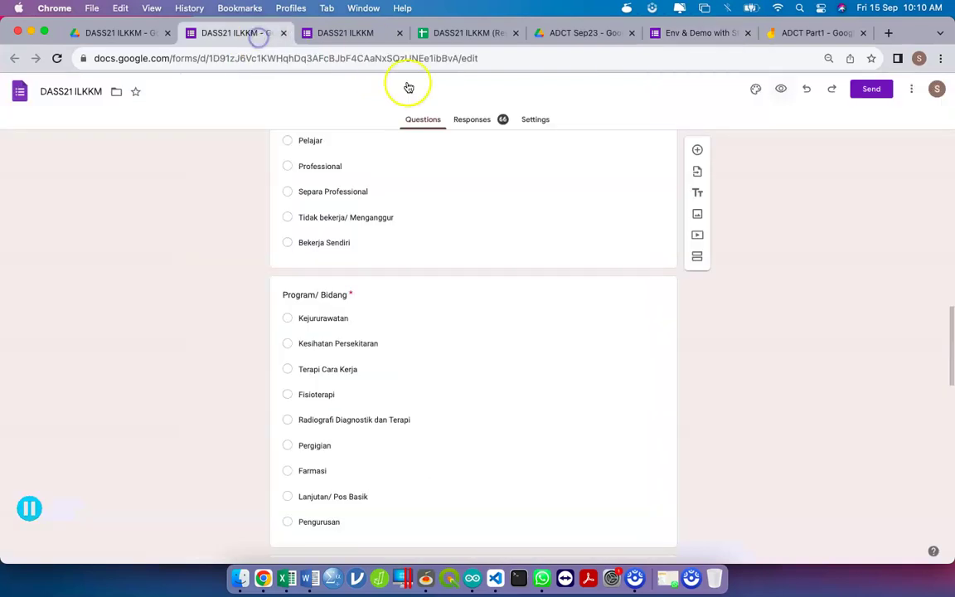
{"action": "left_click", "coordinate": [353, 35]}
{"action": "scroll", "coordinate": [357, 182], "scroll_direction": "up", "scroll_amount": 1}
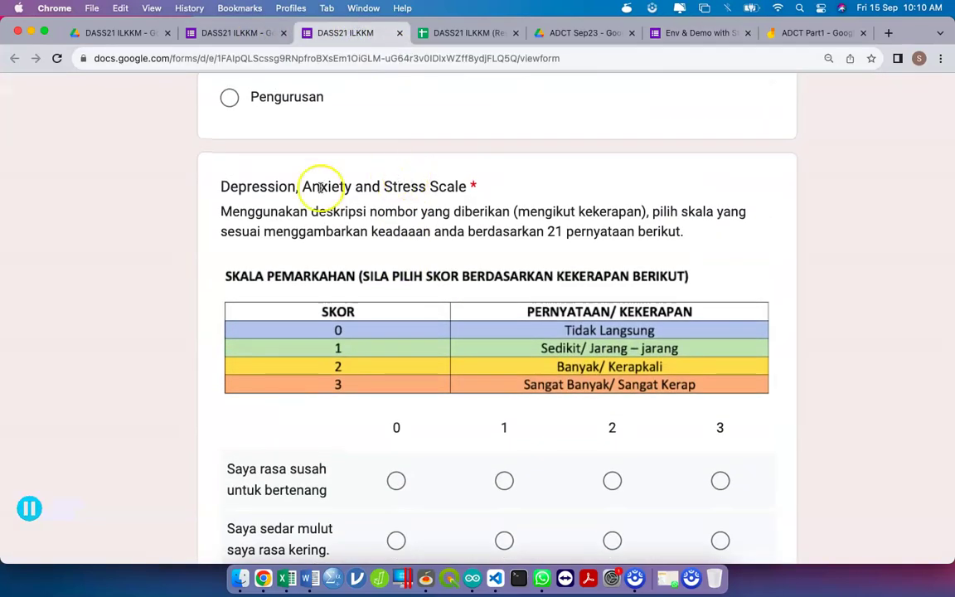
{"action": "left_click_drag", "start_coordinate": [224, 213], "coordinate": [685, 237]}
{"action": "key", "text": "super+c"}
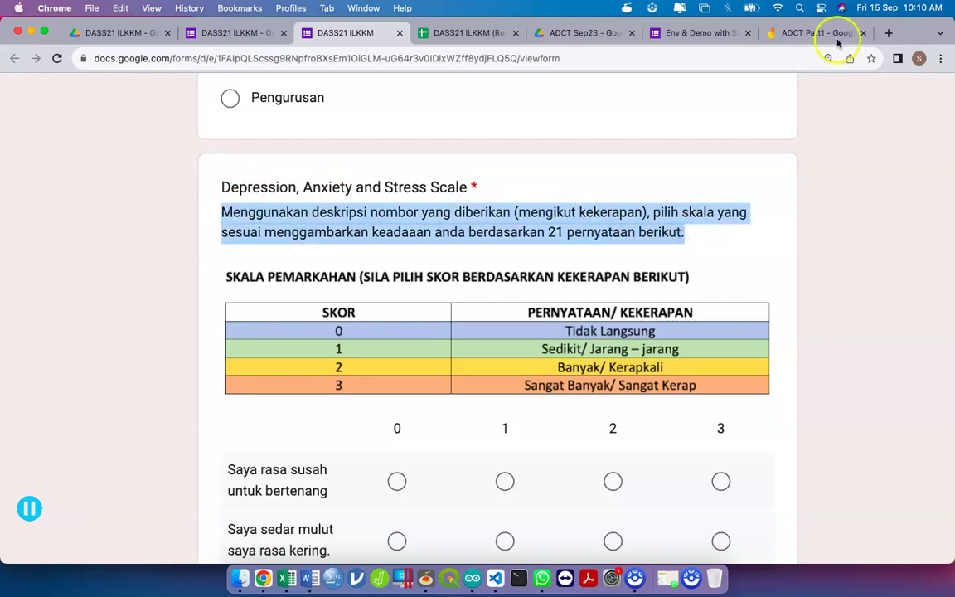
{"action": "left_click", "coordinate": [723, 37]}
{"action": "left_click", "coordinate": [300, 399]}
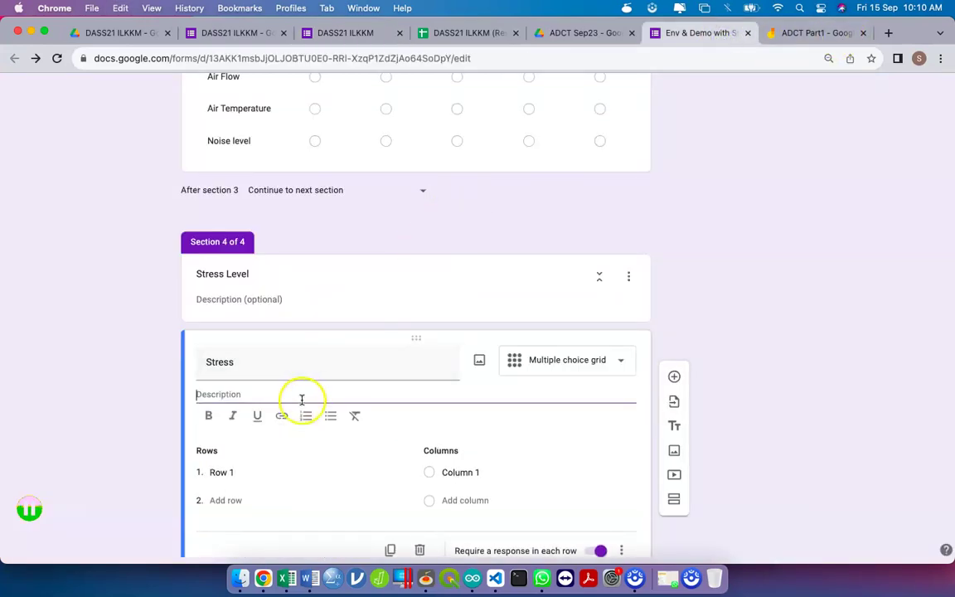
{"action": "type", "text": "Menggunakan deskripsi nombor yang diberikan (mengikut kekerapan), pilih skala yang sesuai menggambarkan keadaan anda berdasarkan 21 pernyataan berikut."}
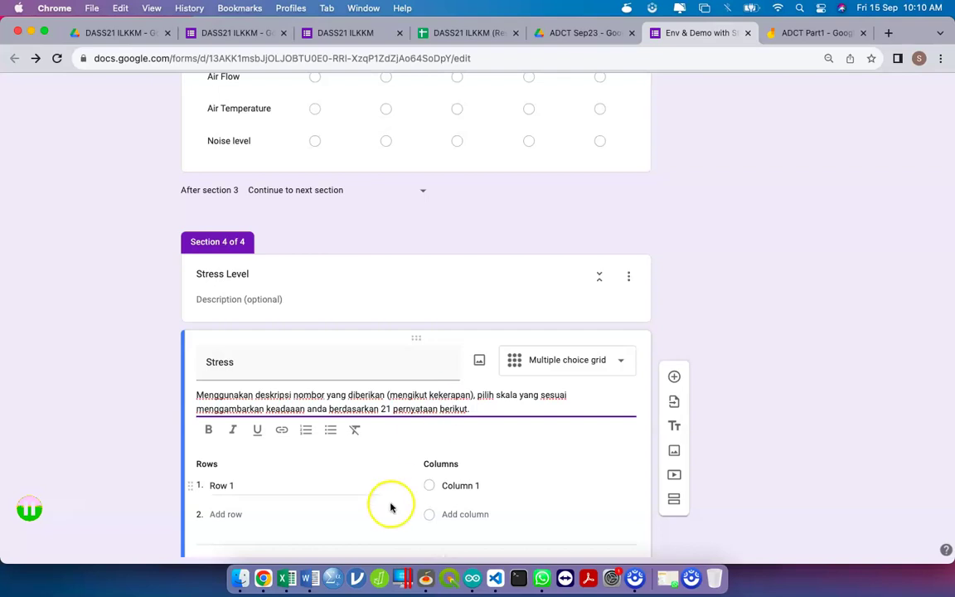
Insert the scoring table image "Screenshot 2023-09-15 at 10.10.06 AM" from the Recents folder into the Stress question
{"action": "scroll", "coordinate": [390, 497], "scroll_direction": "down", "scroll_amount": 2}
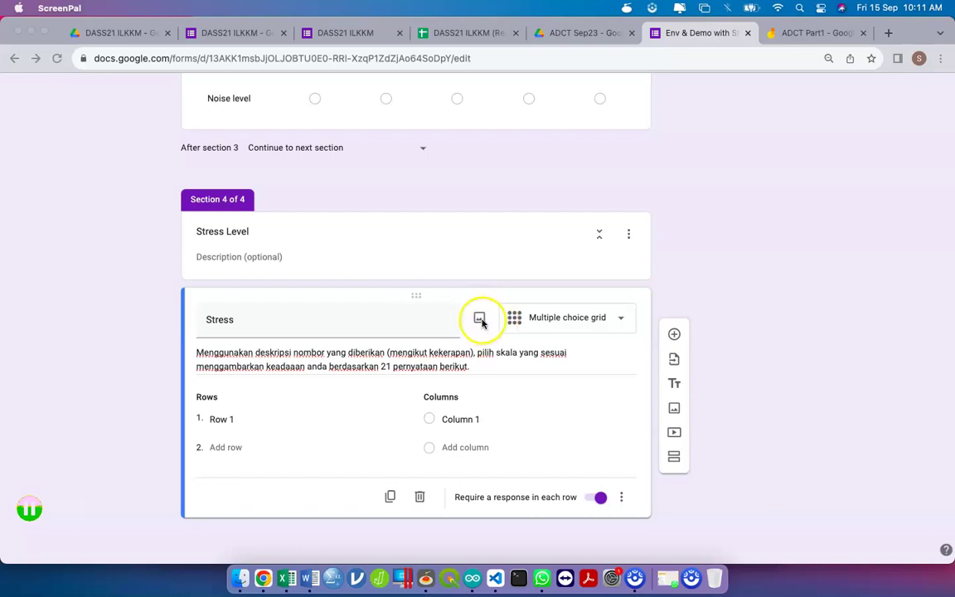
{"action": "left_click", "coordinate": [481, 322]}
{"action": "left_click", "coordinate": [481, 322]}
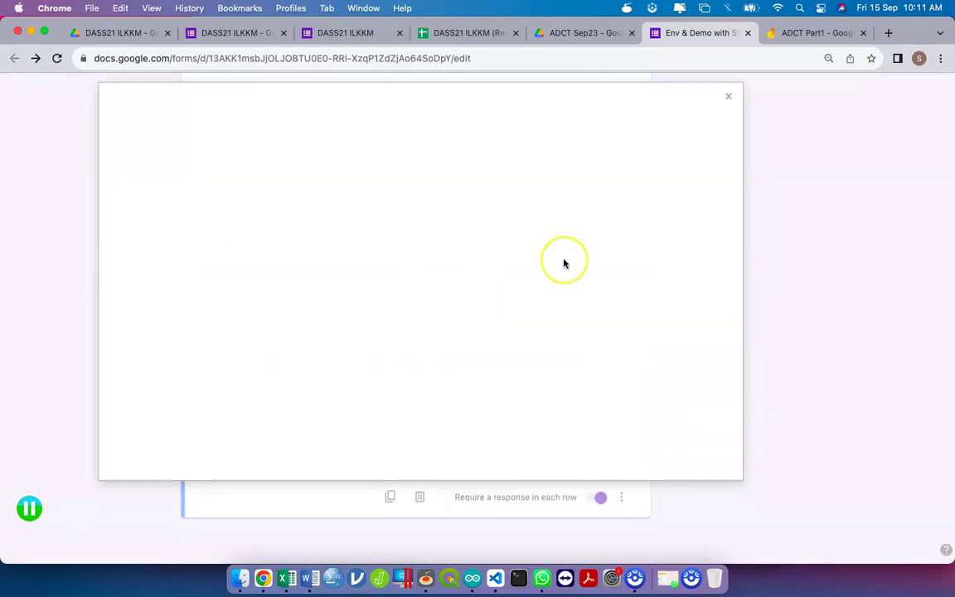
{"action": "key", "text": "ctrl+Up"}
{"action": "left_click", "coordinate": [157, 124]}
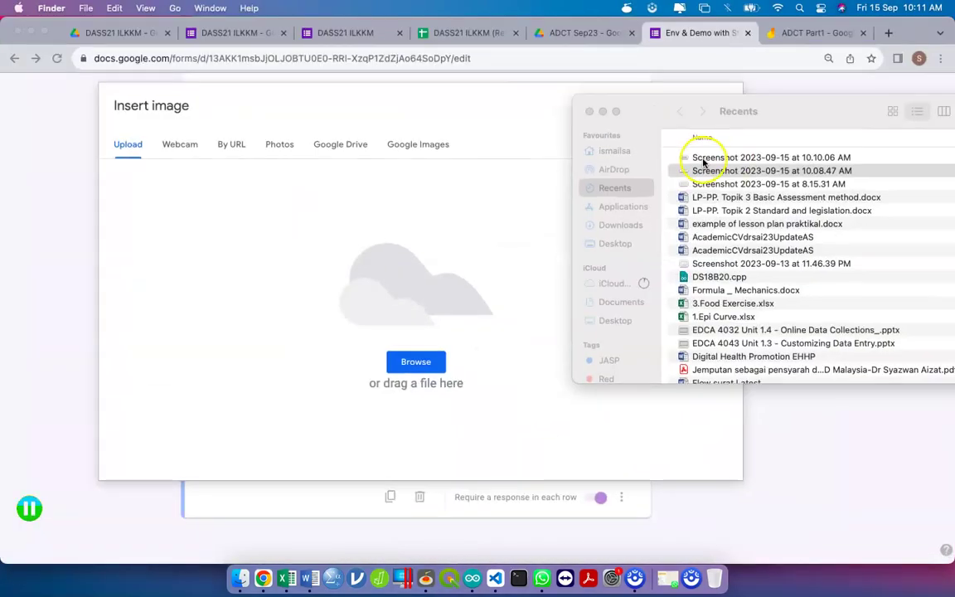
{"action": "left_click", "coordinate": [757, 157]}
{"action": "left_click_drag", "start_coordinate": [756, 157], "coordinate": [365, 272]}
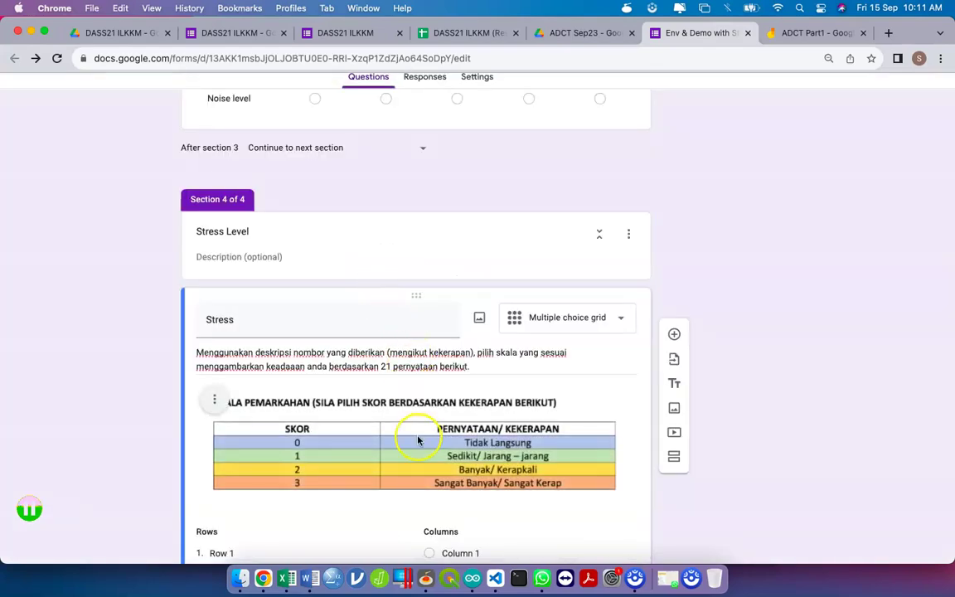
Switch to the Word document and paste the clipboard text below the rating scale table
{"action": "scroll", "coordinate": [397, 427], "scroll_direction": "down", "scroll_amount": 3}
{"action": "key", "text": "ctrl+Up"}
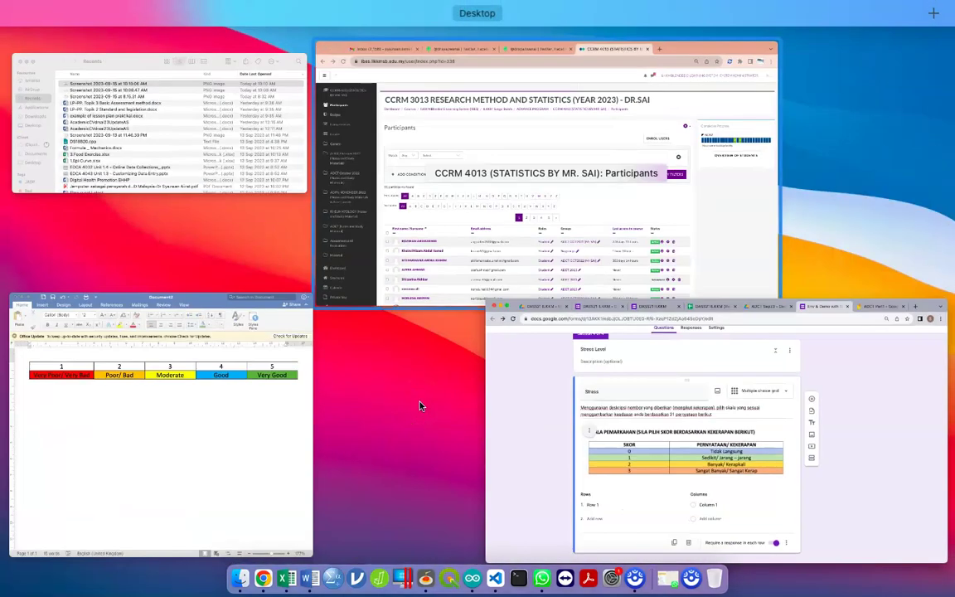
{"action": "key", "text": "Return"}
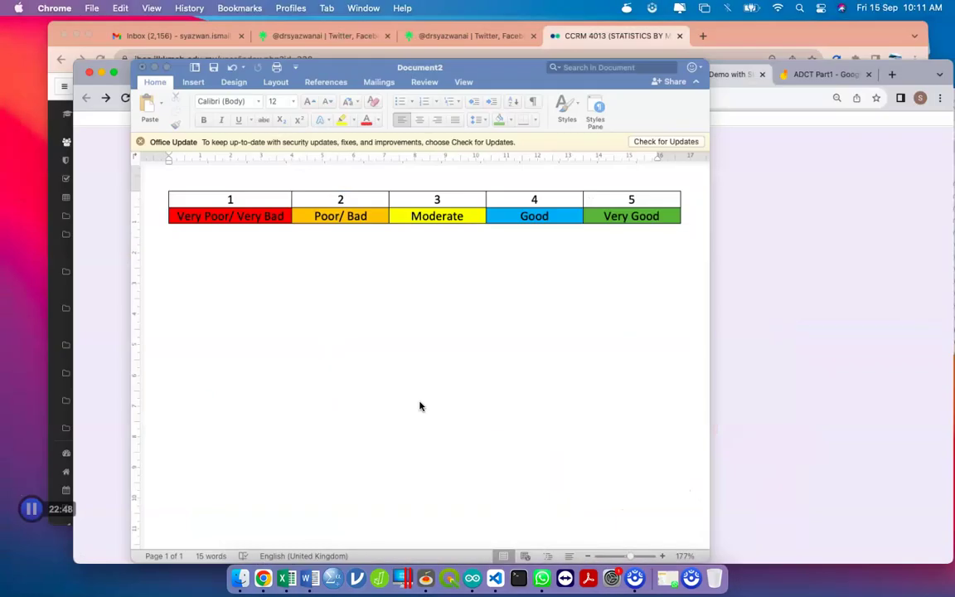
{"action": "left_click", "coordinate": [390, 319]}
{"action": "key", "text": "super+v"}
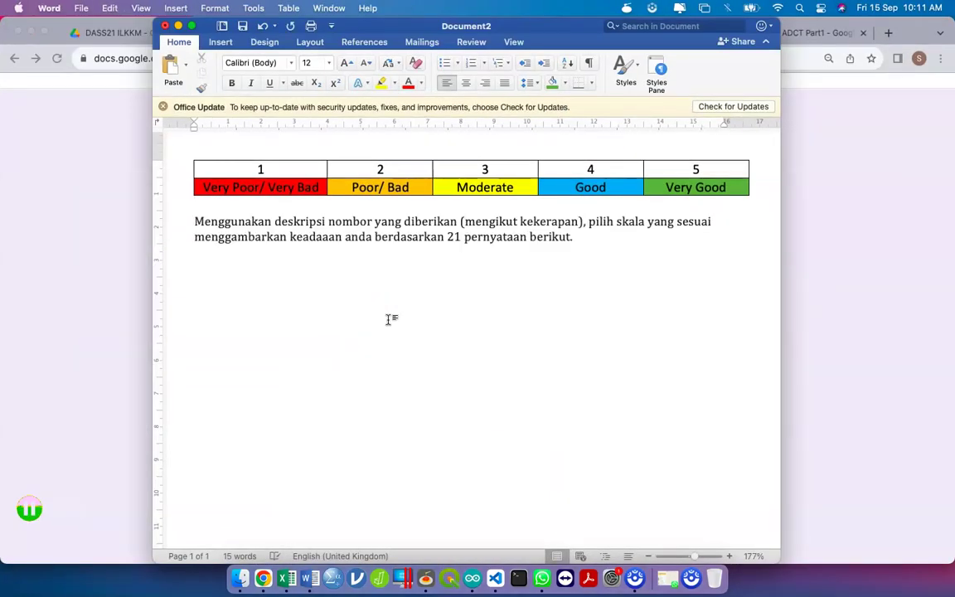
{"action": "left_click", "coordinate": [418, 319]}
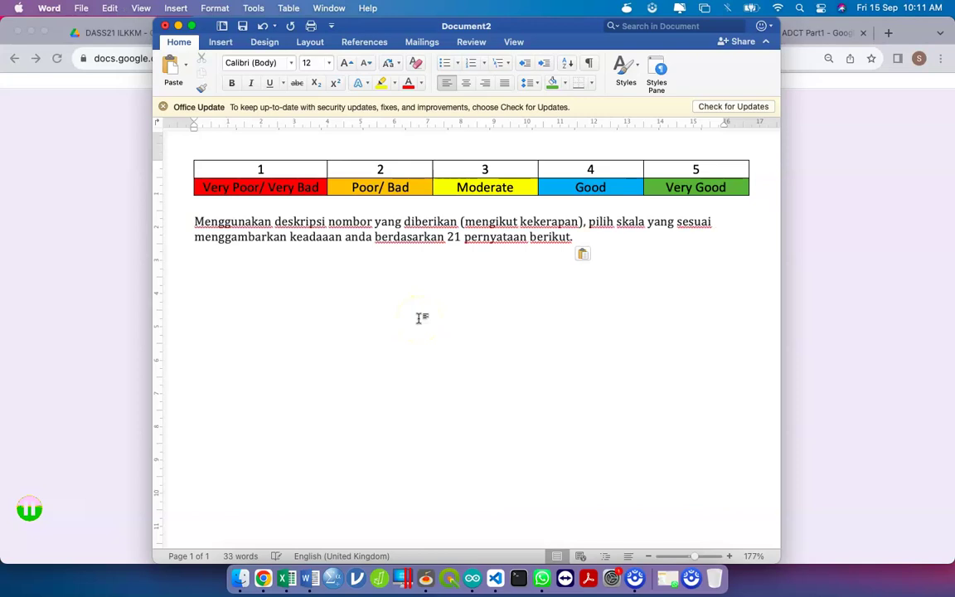
Return to the DASS21 ILKKM preview and copy all statements from "Saya rasa susah untuk bertenang" to "Saya rasa hidup ini tidak bererti lagi."
{"action": "key", "text": "ctrl+Up"}
{"action": "left_click", "coordinate": [539, 348]}
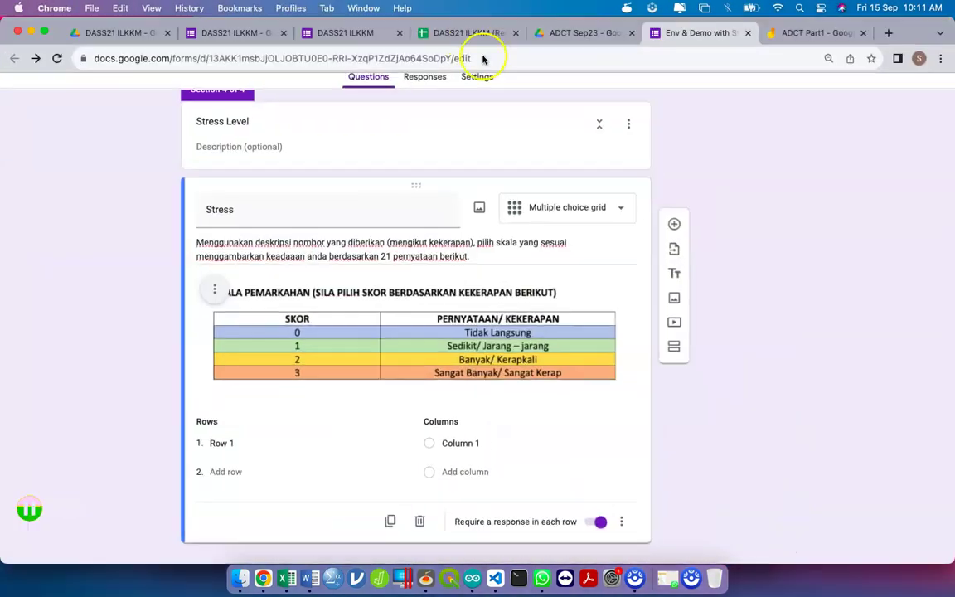
{"action": "left_click", "coordinate": [259, 33]}
{"action": "left_click", "coordinate": [334, 35]}
{"action": "scroll", "coordinate": [275, 369], "scroll_direction": "down", "scroll_amount": 3}
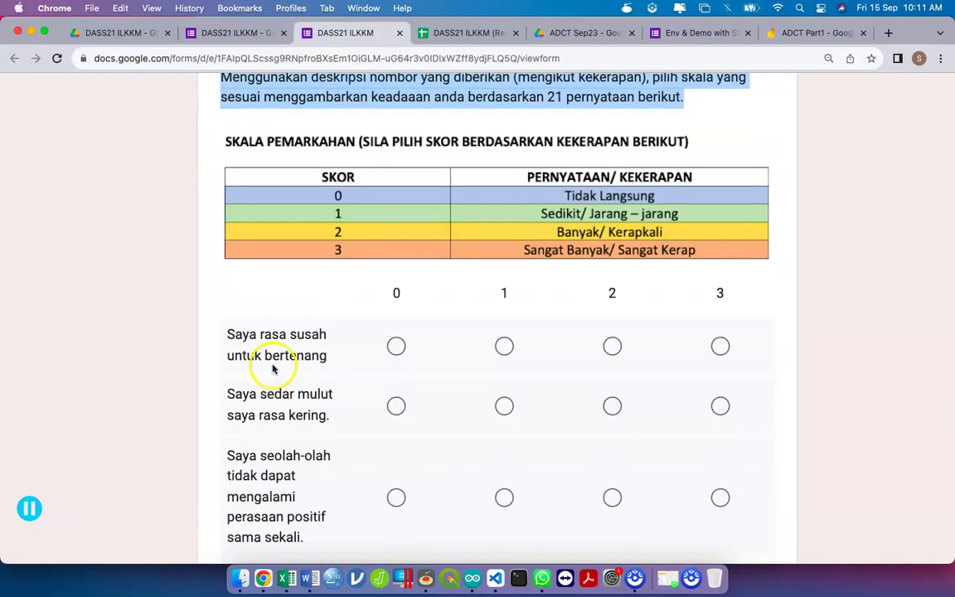
{"action": "left_click_drag", "start_coordinate": [227, 332], "coordinate": [334, 354]}
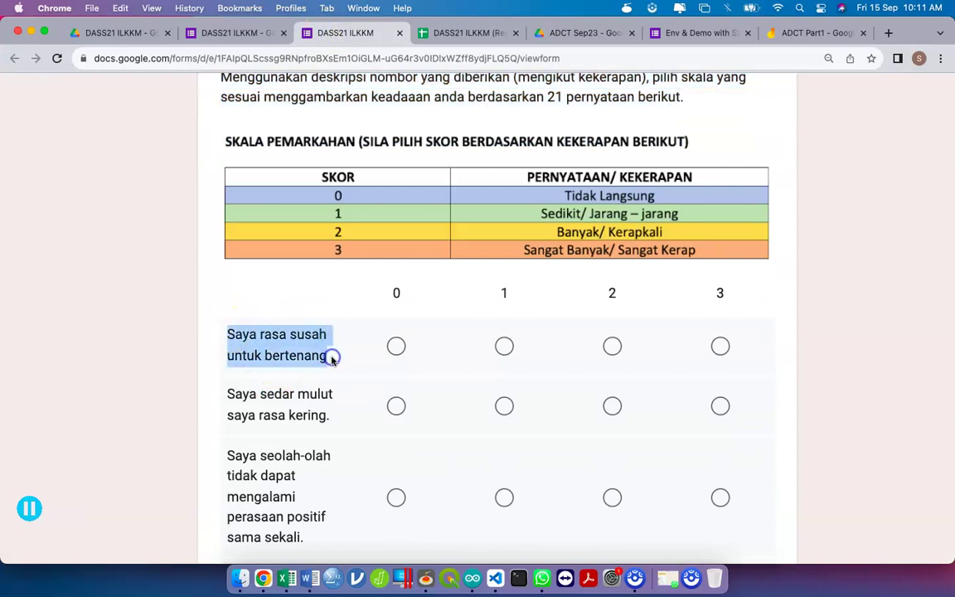
{"action": "scroll", "coordinate": [331, 360], "scroll_direction": "down", "scroll_amount": 20}
{"action": "left_click", "coordinate": [327, 246]}
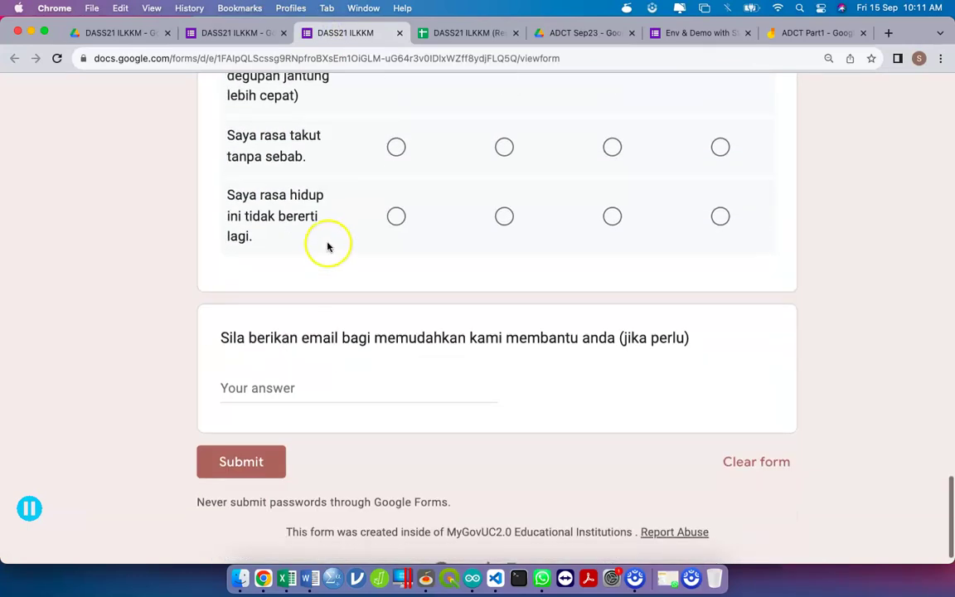
{"action": "left_click", "coordinate": [299, 239], "text": "shift"}
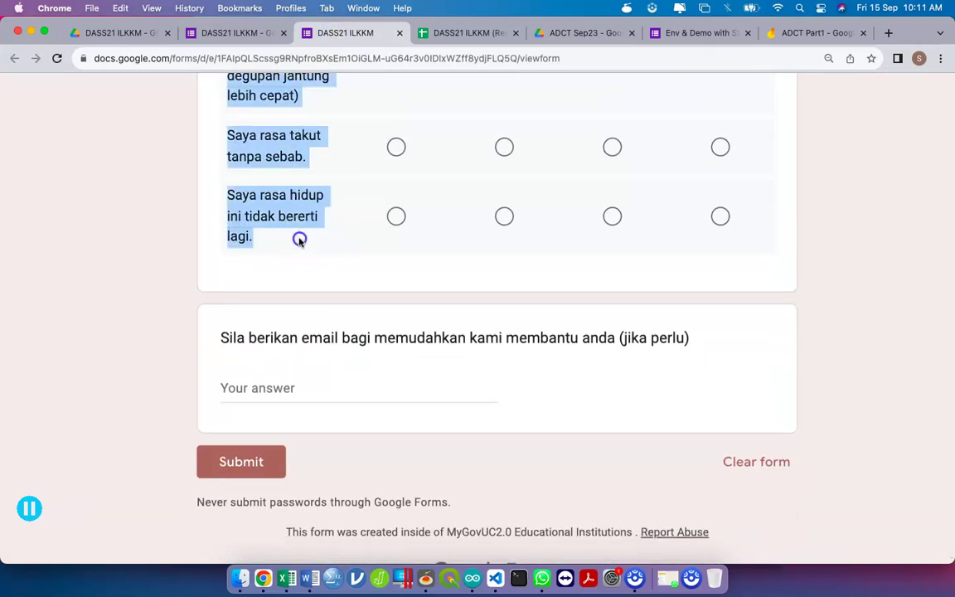
In the Env & Demo with Stress form, paste the copied statements as the rows of the Stress grid
{"action": "left_click", "coordinate": [682, 35]}
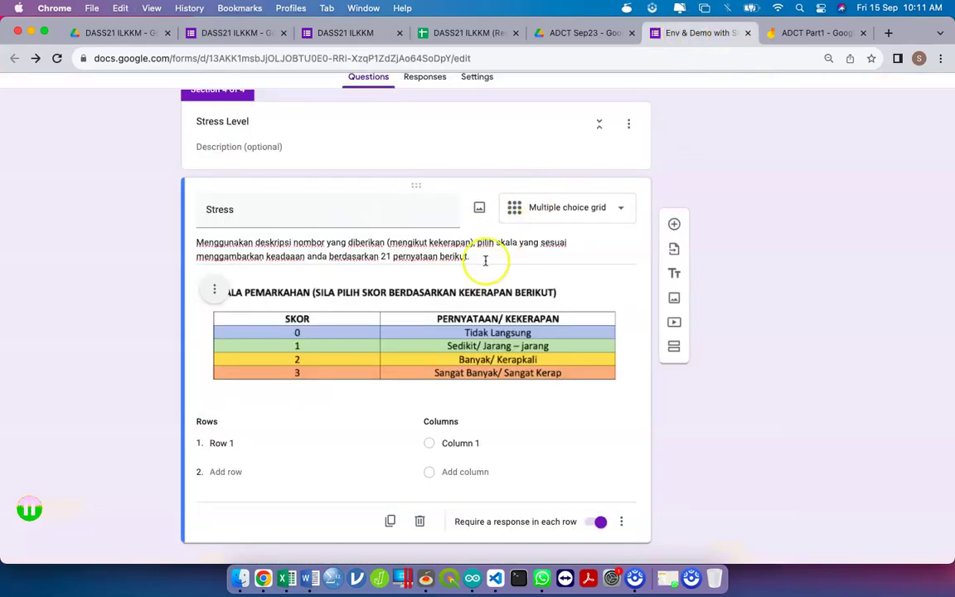
{"action": "left_click", "coordinate": [250, 443]}
{"action": "key", "text": "super+v"}
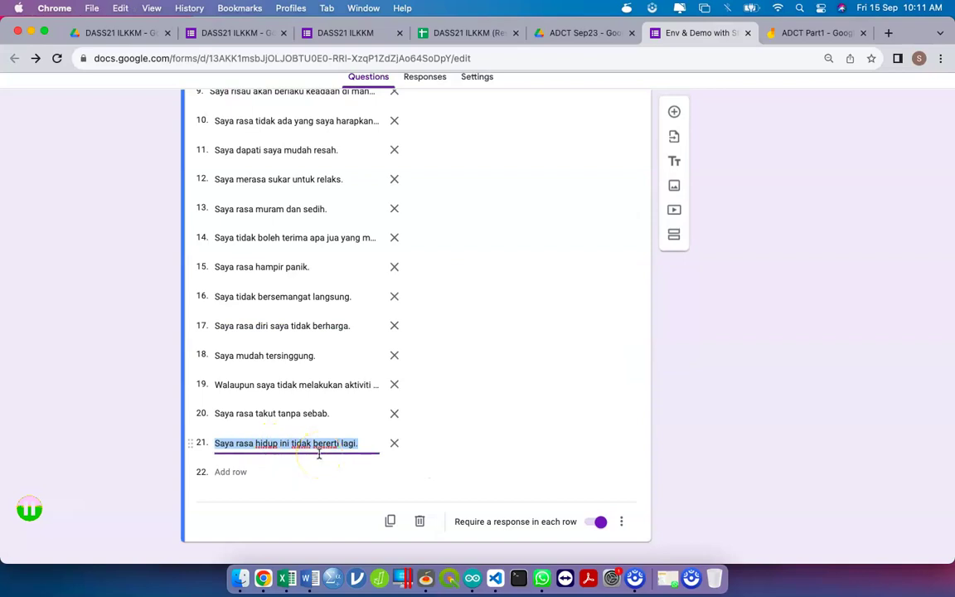
Set up four columns in the Stress grid labelled 0, 1, 2 and 3
{"action": "scroll", "coordinate": [318, 454], "scroll_direction": "up", "scroll_amount": 10}
{"action": "left_click", "coordinate": [485, 356]}
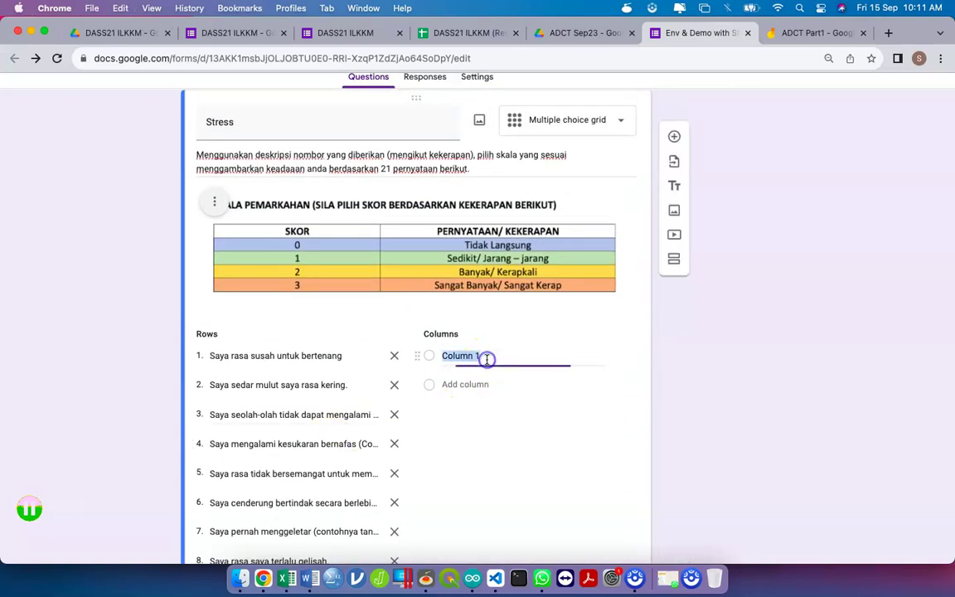
{"action": "left_click", "coordinate": [484, 385]}
{"action": "type", "text": "1"}
{"action": "left_click", "coordinate": [470, 412]}
{"action": "type", "text": "2"}
{"action": "left_click", "coordinate": [460, 443]}
{"action": "type", "text": "3"}
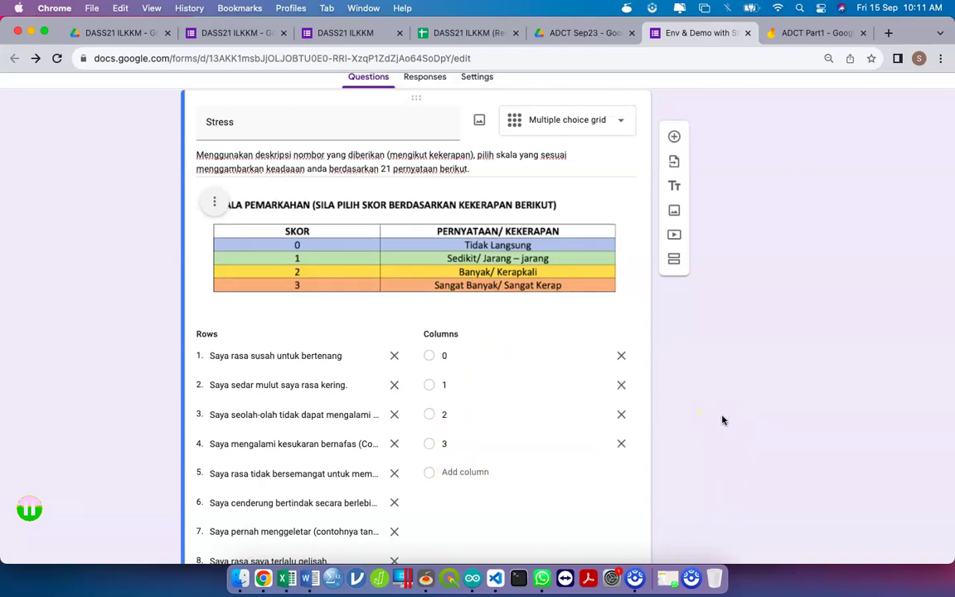
Preview the Env & Demo with Stress form, answer Yes to Consent and continue to the Demographic section
{"action": "scroll", "coordinate": [721, 419], "scroll_direction": "up", "scroll_amount": 15}
{"action": "left_click", "coordinate": [764, 197]}
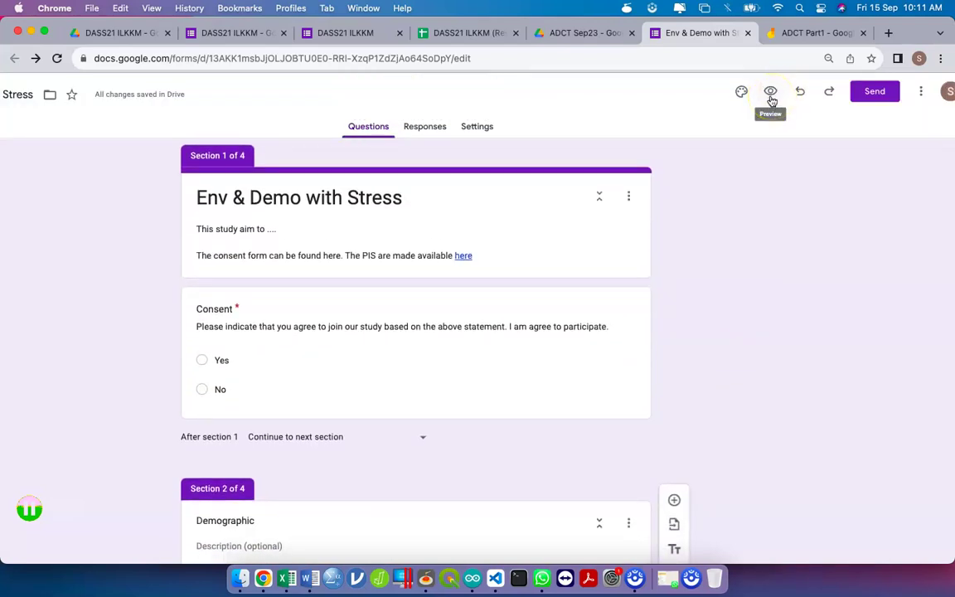
{"action": "scroll", "coordinate": [771, 99], "scroll_direction": "up", "scroll_amount": 3}
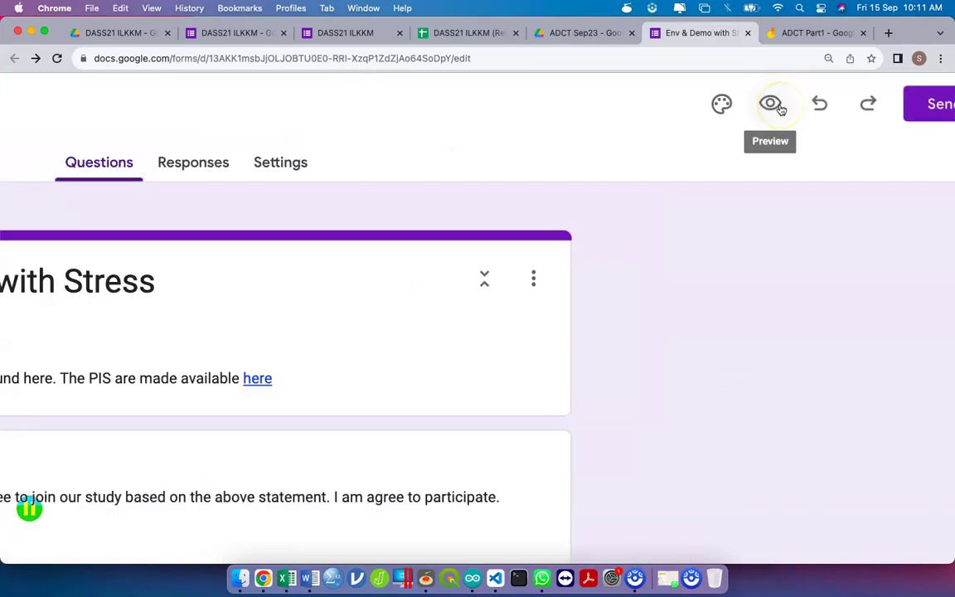
{"action": "scroll", "coordinate": [779, 108], "scroll_direction": "down", "scroll_amount": 3}
{"action": "left_click", "coordinate": [785, 97]}
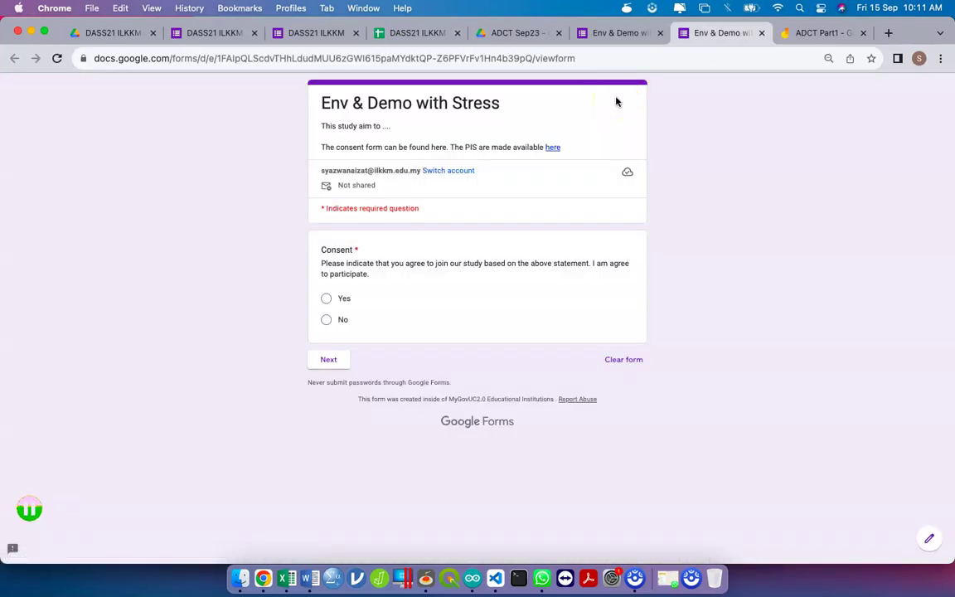
{"action": "left_click", "coordinate": [327, 299]}
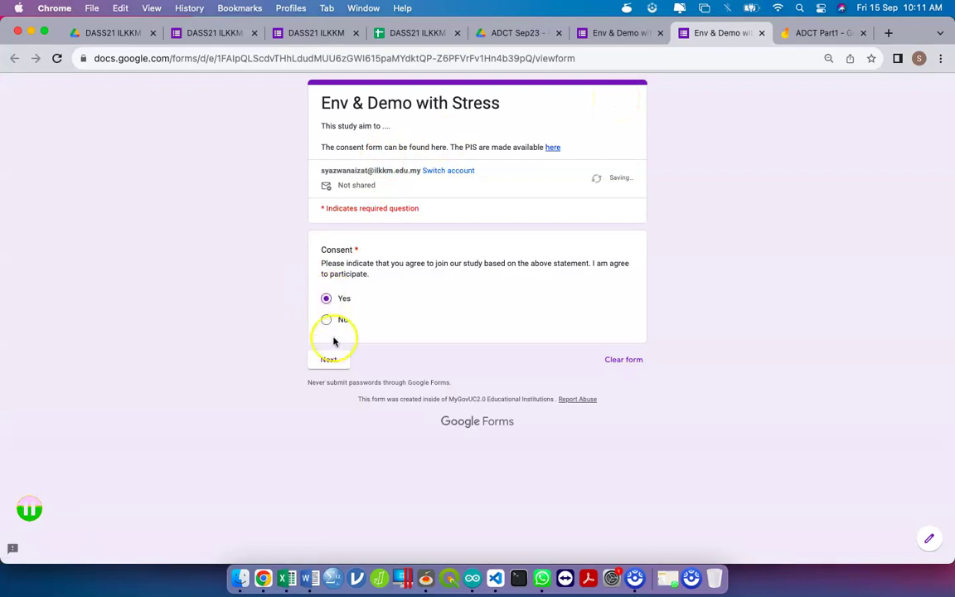
{"action": "left_click", "coordinate": [331, 359]}
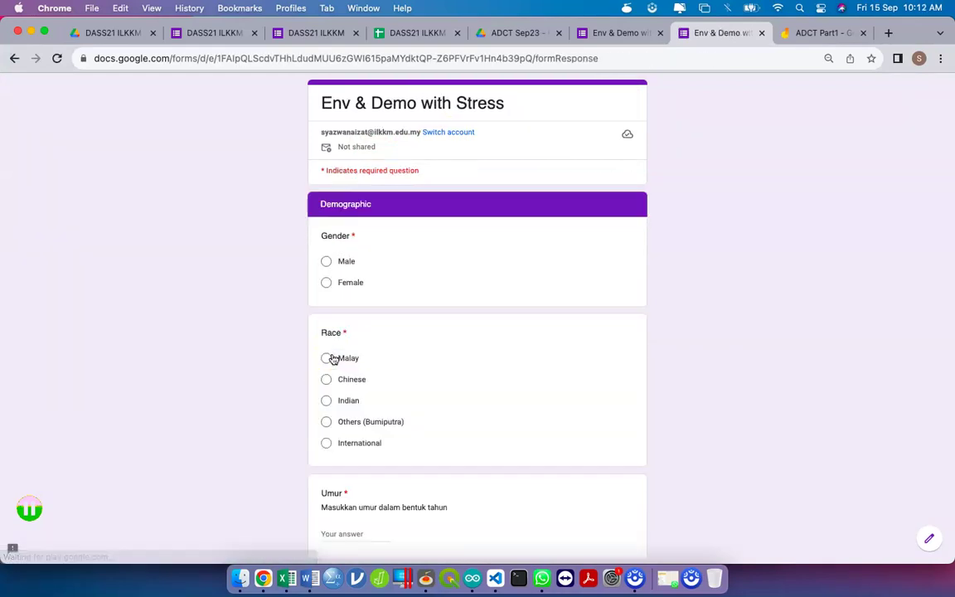
Fill in the Demographic section with Female, Chinese, age 23, Higher Education and 14 years of working experience, and continue to the Environment section
{"action": "left_click", "coordinate": [345, 286]}
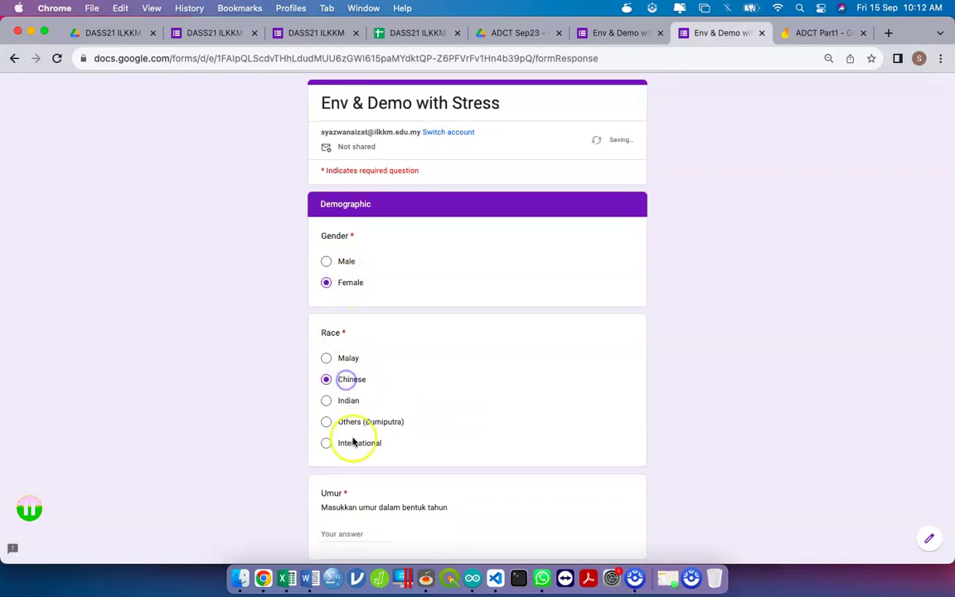
{"action": "scroll", "coordinate": [352, 442], "scroll_direction": "down", "scroll_amount": 3}
{"action": "left_click", "coordinate": [356, 388]}
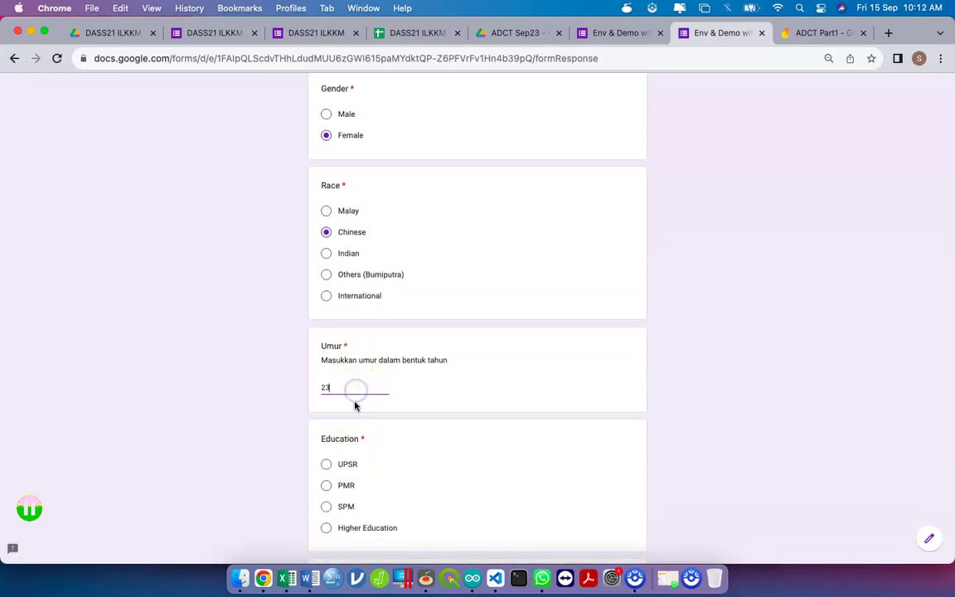
{"action": "scroll", "coordinate": [337, 489], "scroll_direction": "down", "scroll_amount": 2}
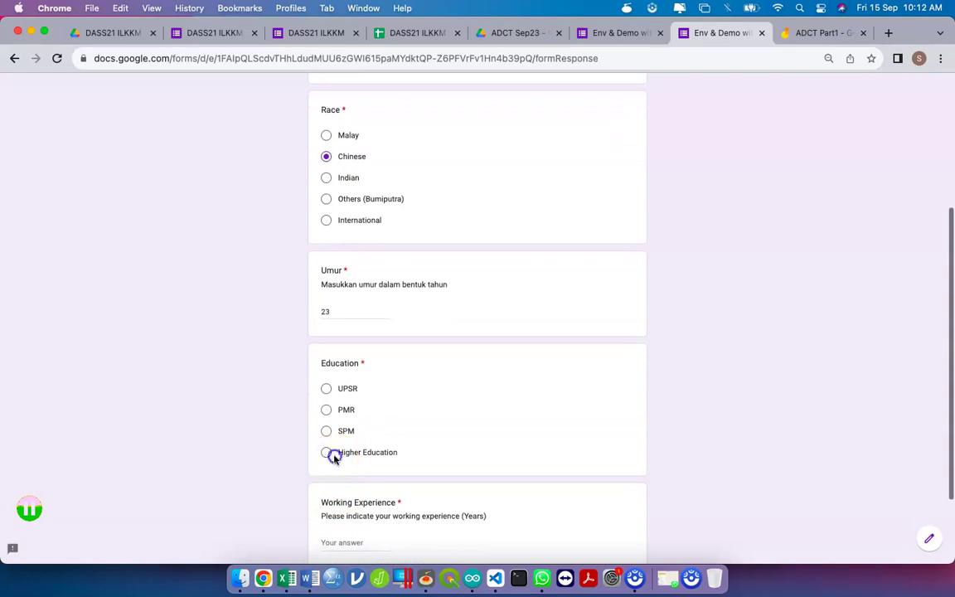
{"action": "left_click", "coordinate": [332, 453]}
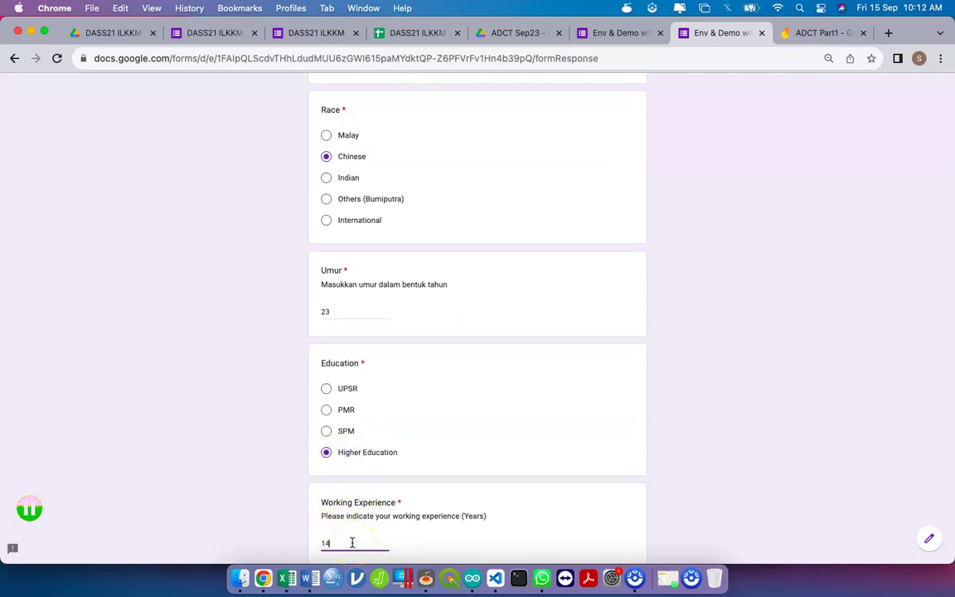
{"action": "scroll", "coordinate": [351, 542], "scroll_direction": "down", "scroll_amount": 2}
{"action": "left_click", "coordinate": [379, 488]}
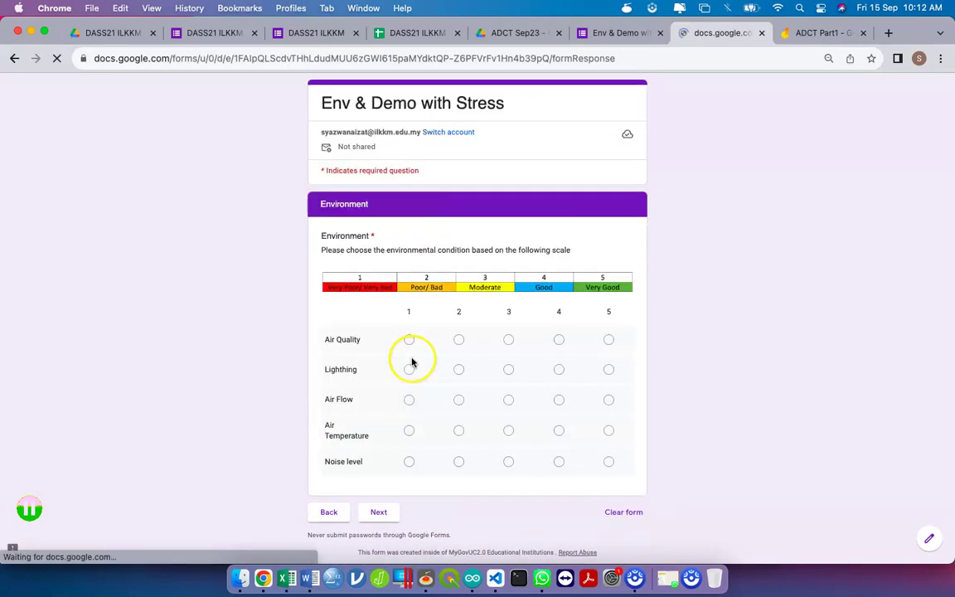
Rate Air Quality and Lighthing 2, and Air Flow, Air Temperature and Noise level 3, and continue to the Stress section
{"action": "left_click", "coordinate": [459, 310]}
{"action": "left_click", "coordinate": [459, 337]}
{"action": "left_click", "coordinate": [507, 368]}
{"action": "left_click", "coordinate": [509, 400]}
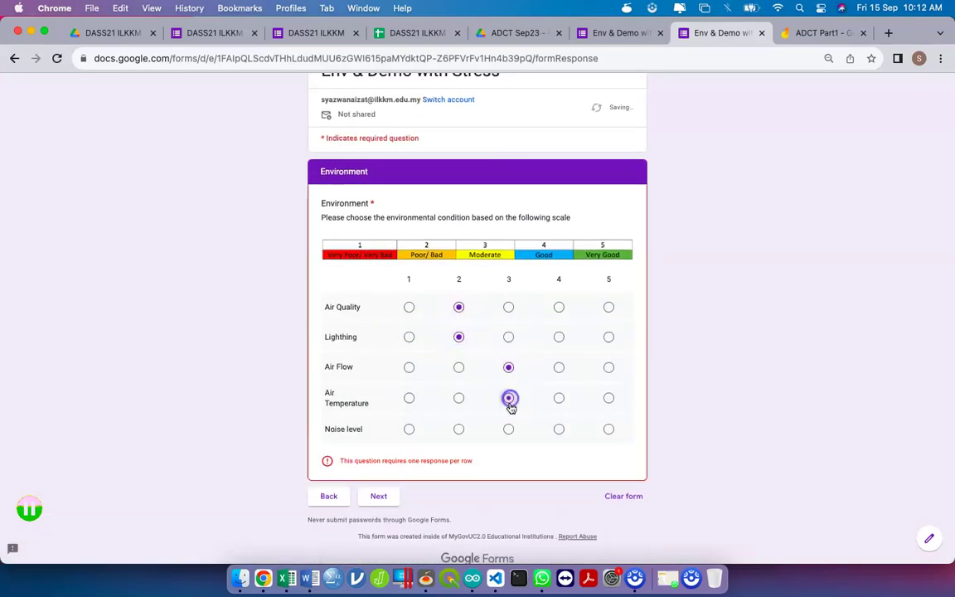
{"action": "left_click", "coordinate": [506, 433]}
{"action": "left_click", "coordinate": [377, 481]}
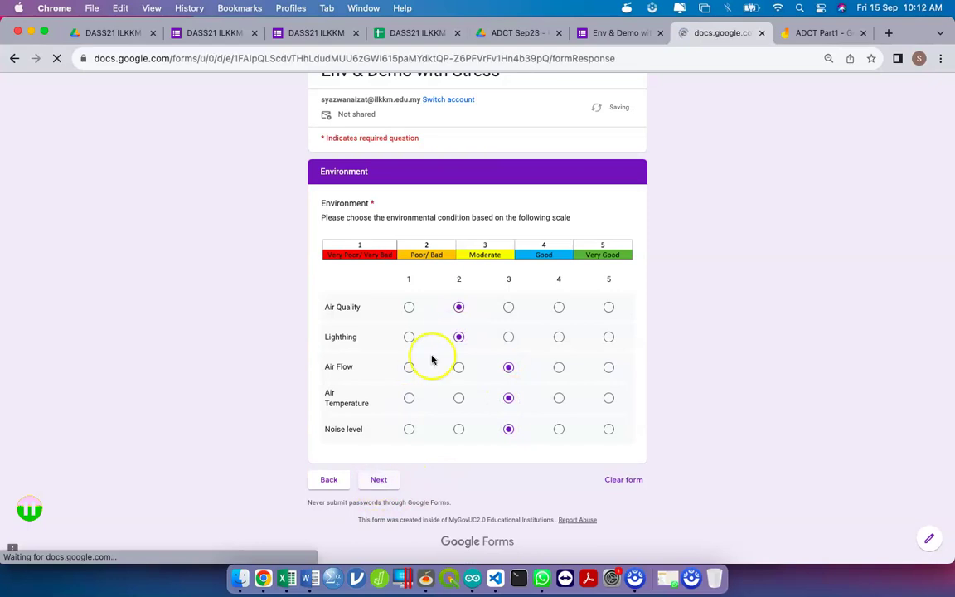
In the Stress grid, rate the last two statements 1 and those from "Saya rasa hampir panik." to "Walaupun saya tidak melakukan aktiviti fizikal" 2
{"action": "scroll", "coordinate": [423, 414], "scroll_direction": "down", "scroll_amount": 5}
{"action": "scroll", "coordinate": [421, 430], "scroll_direction": "down", "scroll_amount": 10}
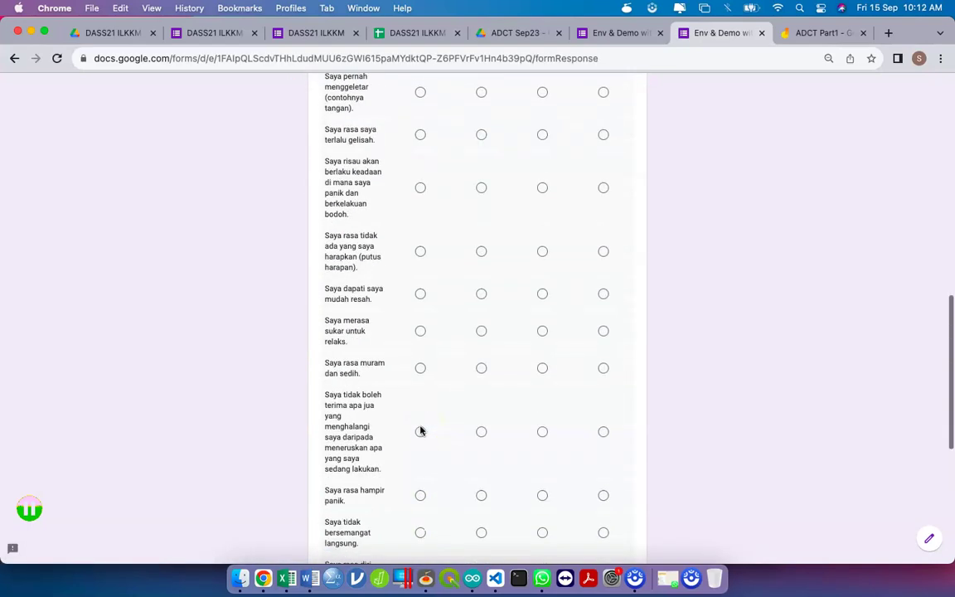
{"action": "left_click", "coordinate": [482, 423]}
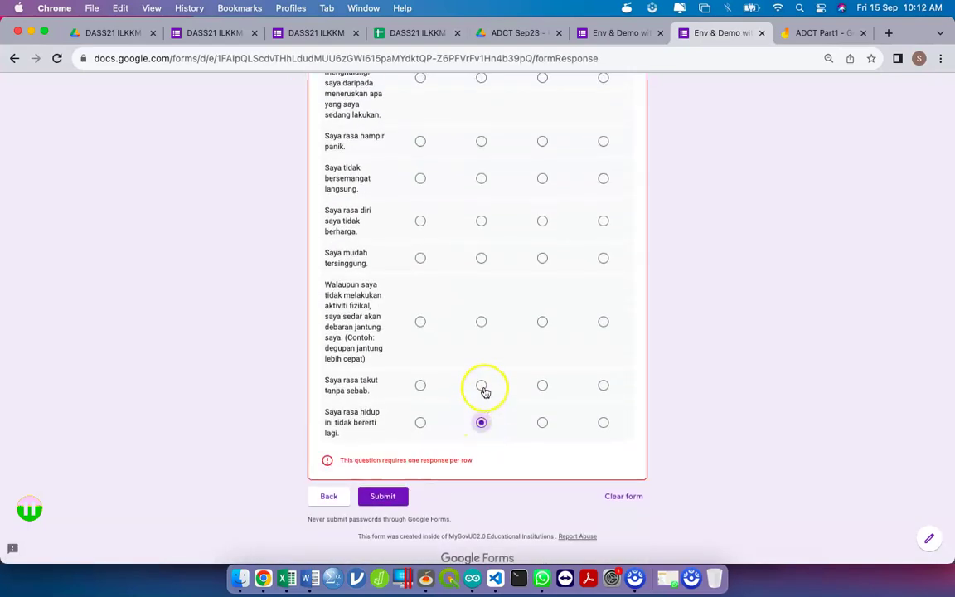
{"action": "left_click", "coordinate": [554, 327]}
{"action": "left_click", "coordinate": [543, 261]}
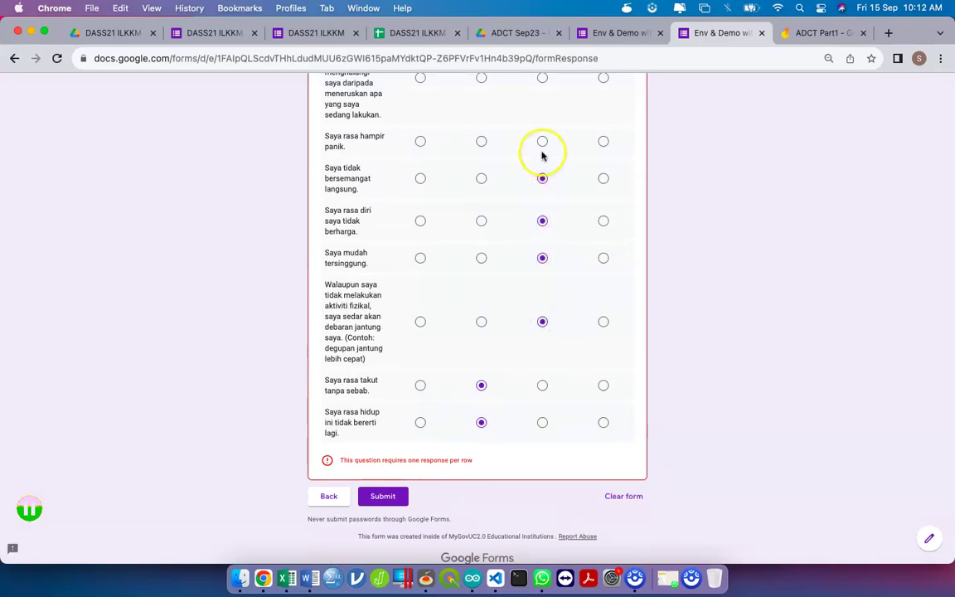
Rate the Stress statements from "Saya tidak boleh terima apa jua" up to "Saya rasa tidak ada yang saya harapkan" as 2
{"action": "scroll", "coordinate": [559, 159], "scroll_direction": "up", "scroll_amount": 3}
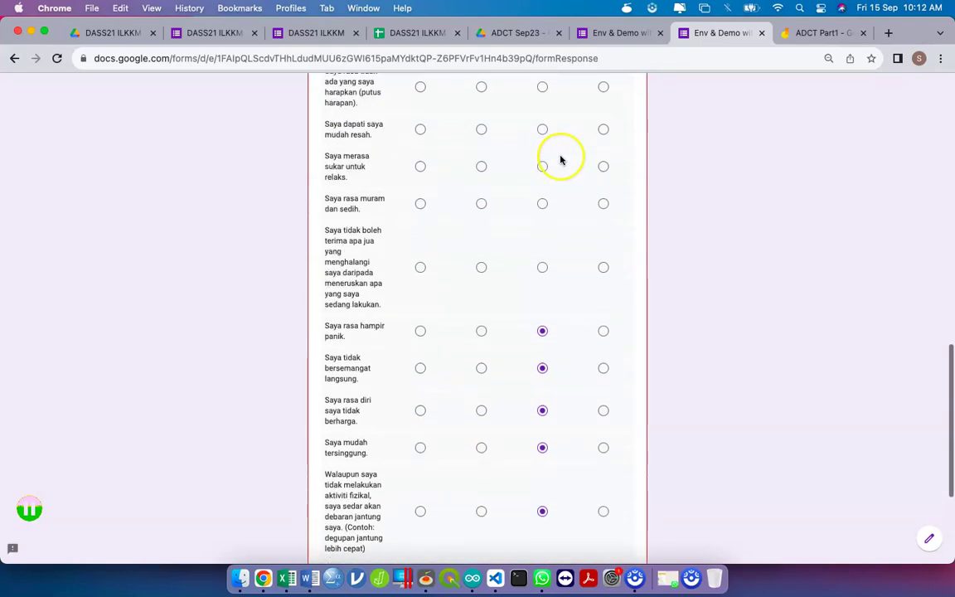
{"action": "left_click", "coordinate": [547, 269]}
{"action": "left_click", "coordinate": [547, 204]}
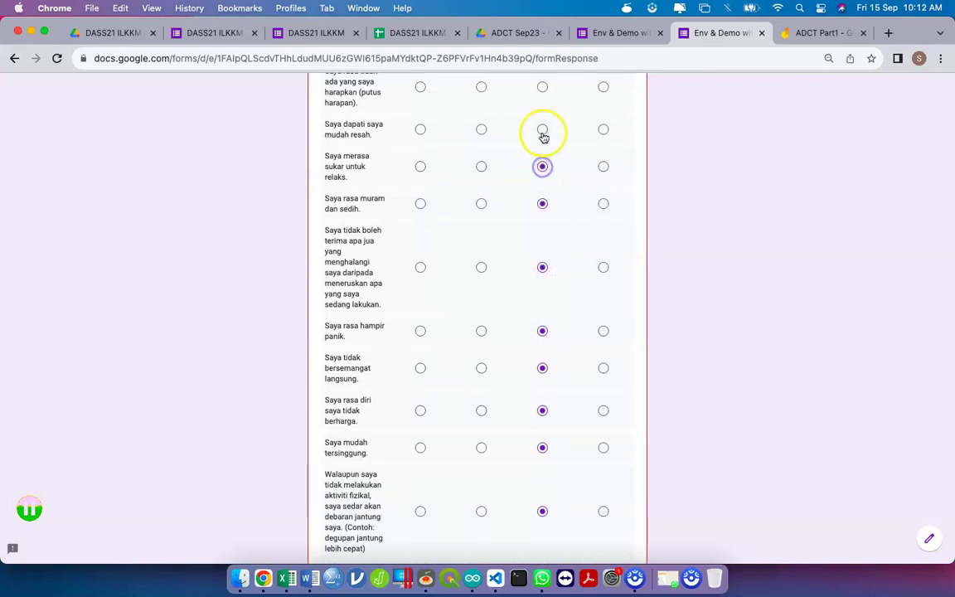
{"action": "left_click", "coordinate": [547, 91]}
Rate the Stress statement "Saya risau akan berlaku keadaan di mana saya panik" and the ones just before it as 3
{"action": "scroll", "coordinate": [572, 125], "scroll_direction": "up", "scroll_amount": 2}
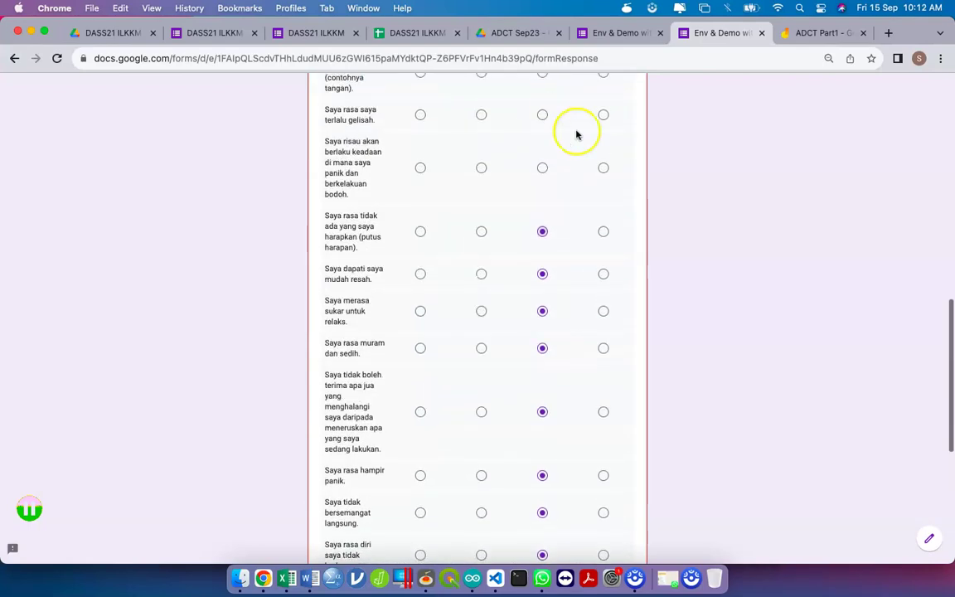
{"action": "left_click", "coordinate": [599, 171]}
{"action": "scroll", "coordinate": [572, 165], "scroll_direction": "up", "scroll_amount": 2}
{"action": "left_click", "coordinate": [601, 257]}
{"action": "left_click", "coordinate": [600, 216]}
Rate the remaining opening Stress statements, up to "Saya rasa susah untuk bertenang", as 1 and go to the end of the form
{"action": "scroll", "coordinate": [530, 182], "scroll_direction": "up", "scroll_amount": 3}
{"action": "left_click", "coordinate": [483, 267]}
{"action": "left_click", "coordinate": [482, 91]}
{"action": "scroll", "coordinate": [485, 101], "scroll_direction": "up", "scroll_amount": 4}
{"action": "left_click", "coordinate": [489, 258]}
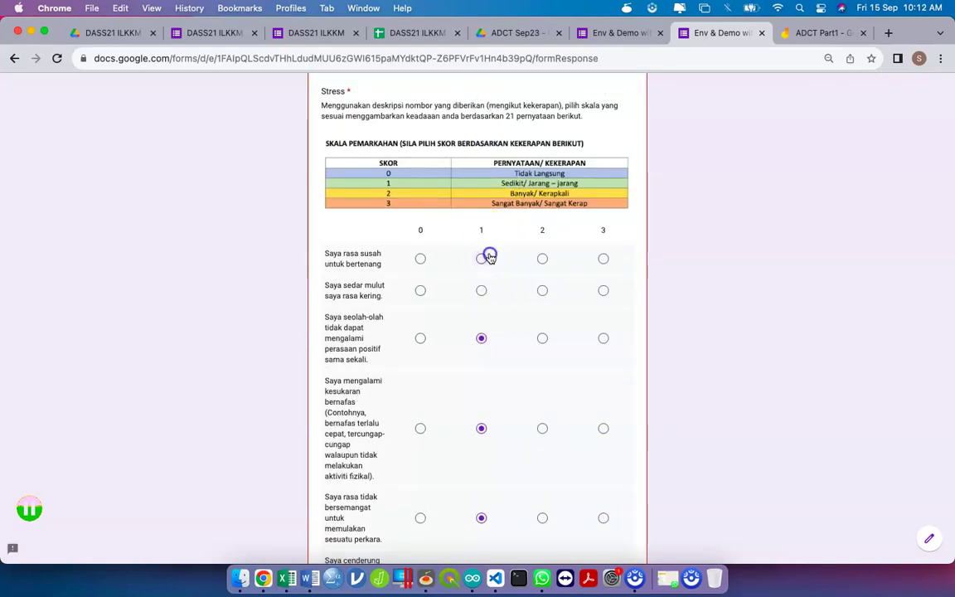
{"action": "left_click", "coordinate": [481, 290]}
{"action": "scroll", "coordinate": [434, 346], "scroll_direction": "down", "scroll_amount": 15}
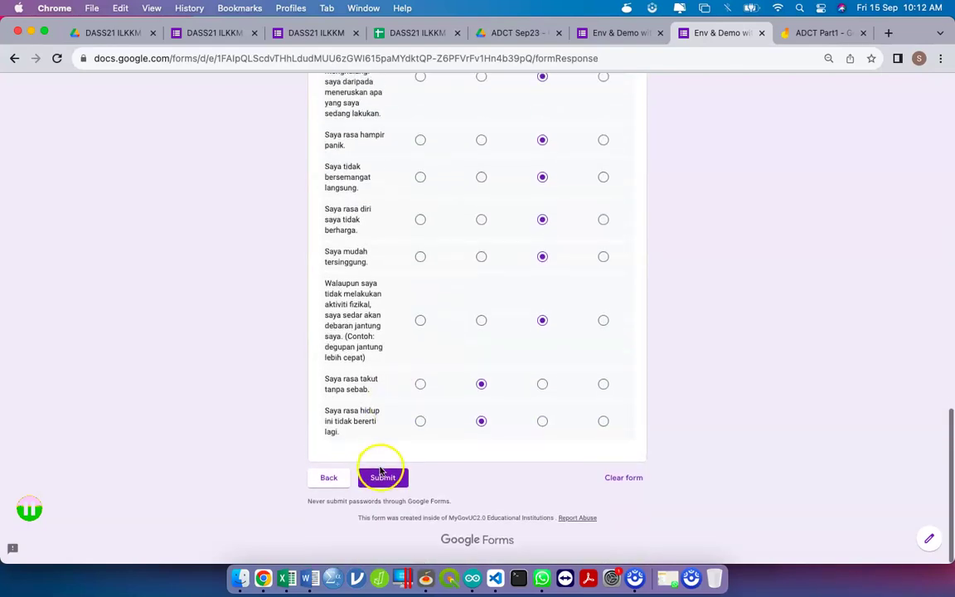